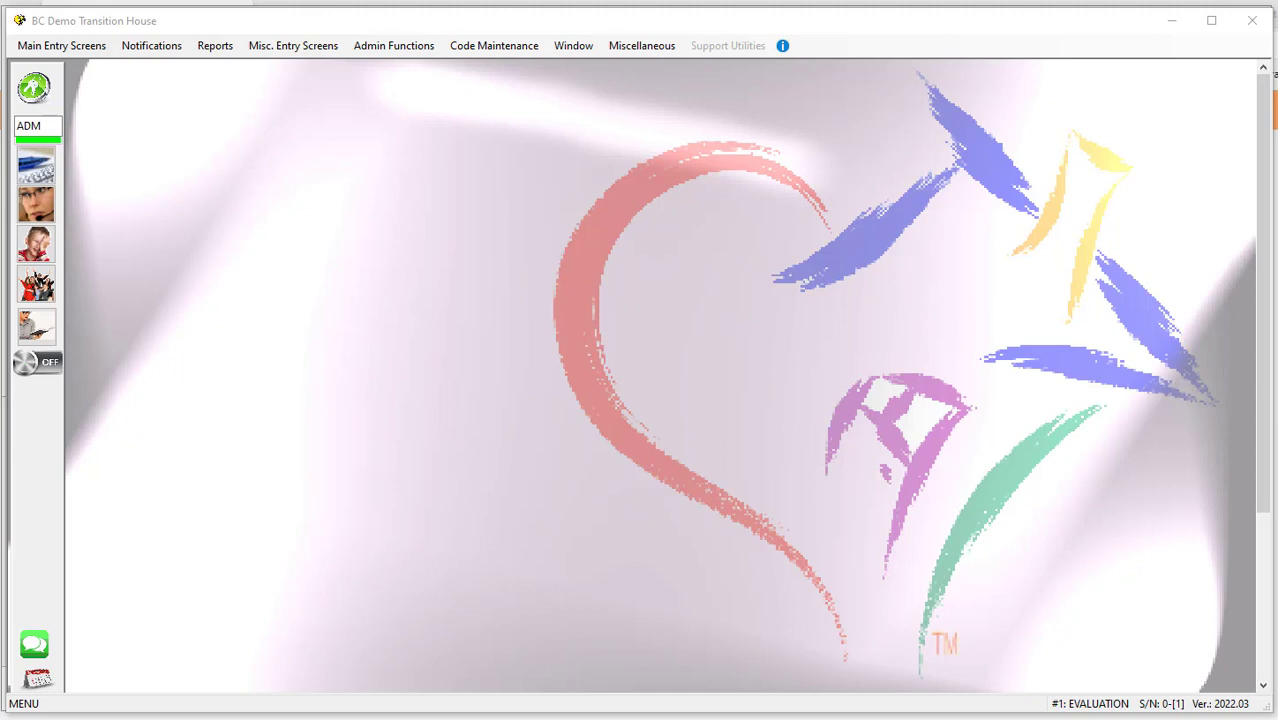
# - Switch to the sample monthly reports workbook in Excel and look through its stays, nightly stats and instruction sheets
pyautogui.hotkey('alt', 'Tab')
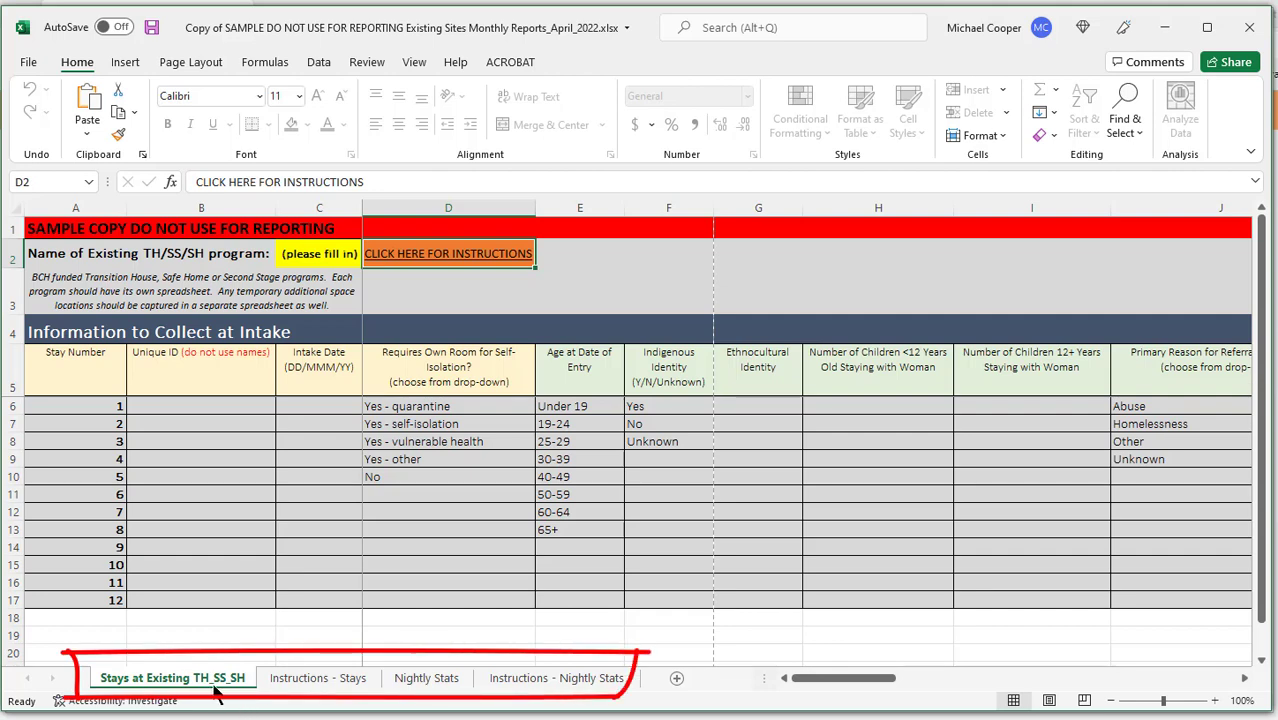
pyautogui.click(296, 682)
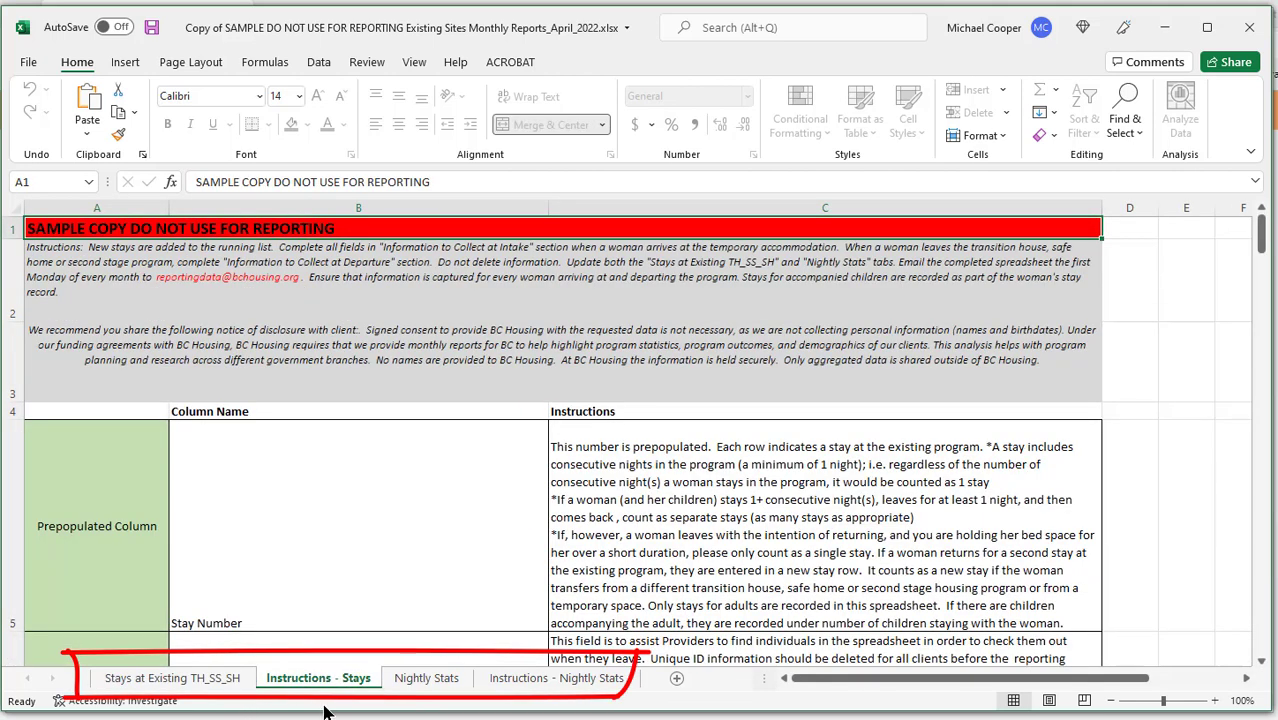
pyautogui.click(416, 682)
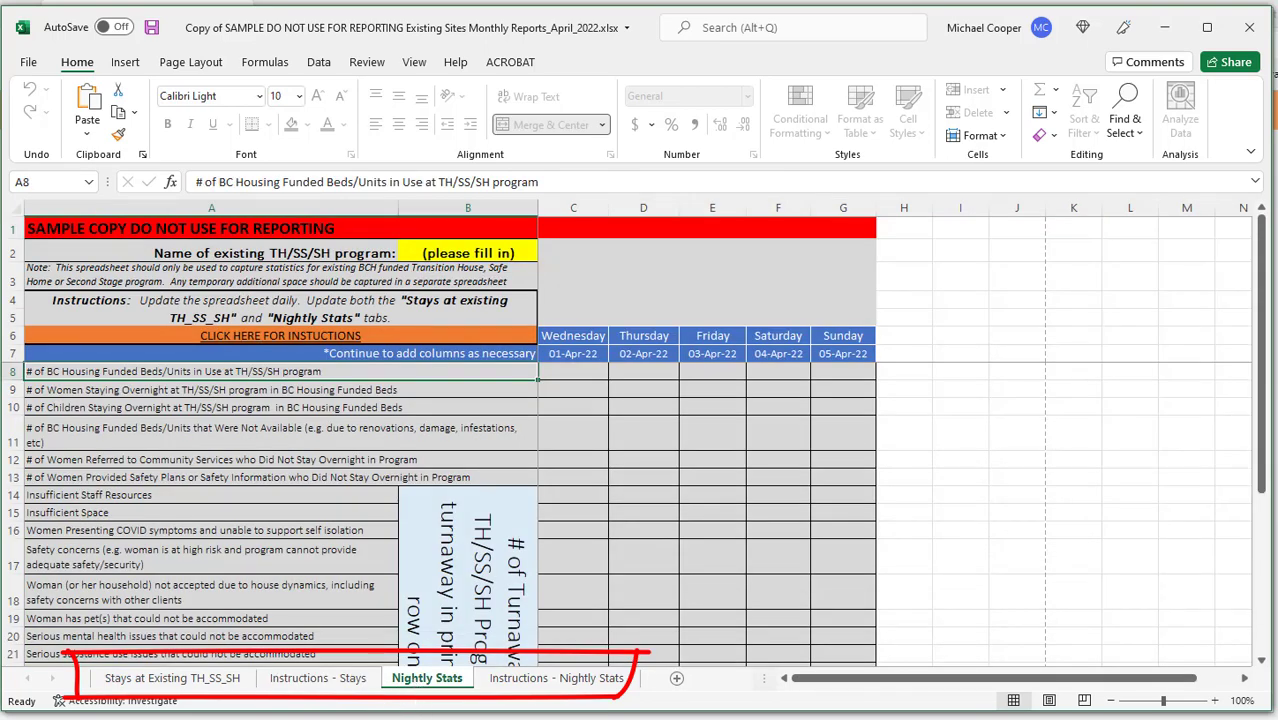
pyautogui.click(538, 679)
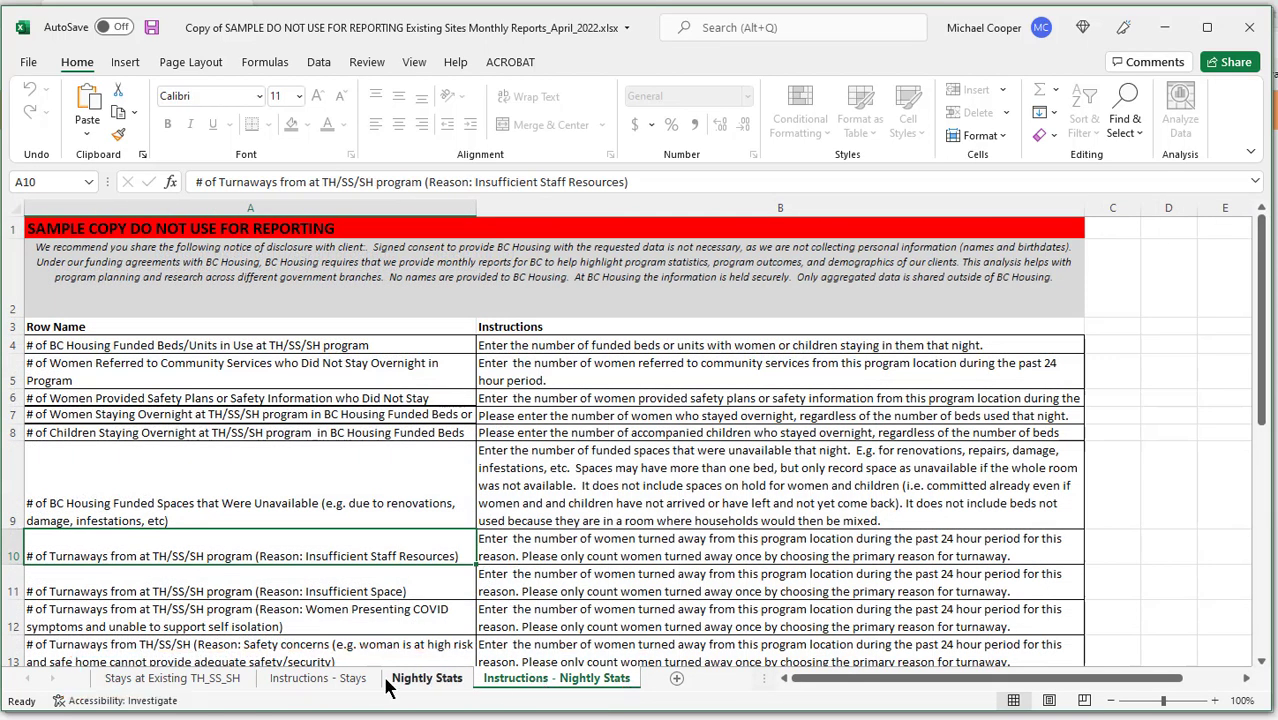
pyautogui.click(205, 680)
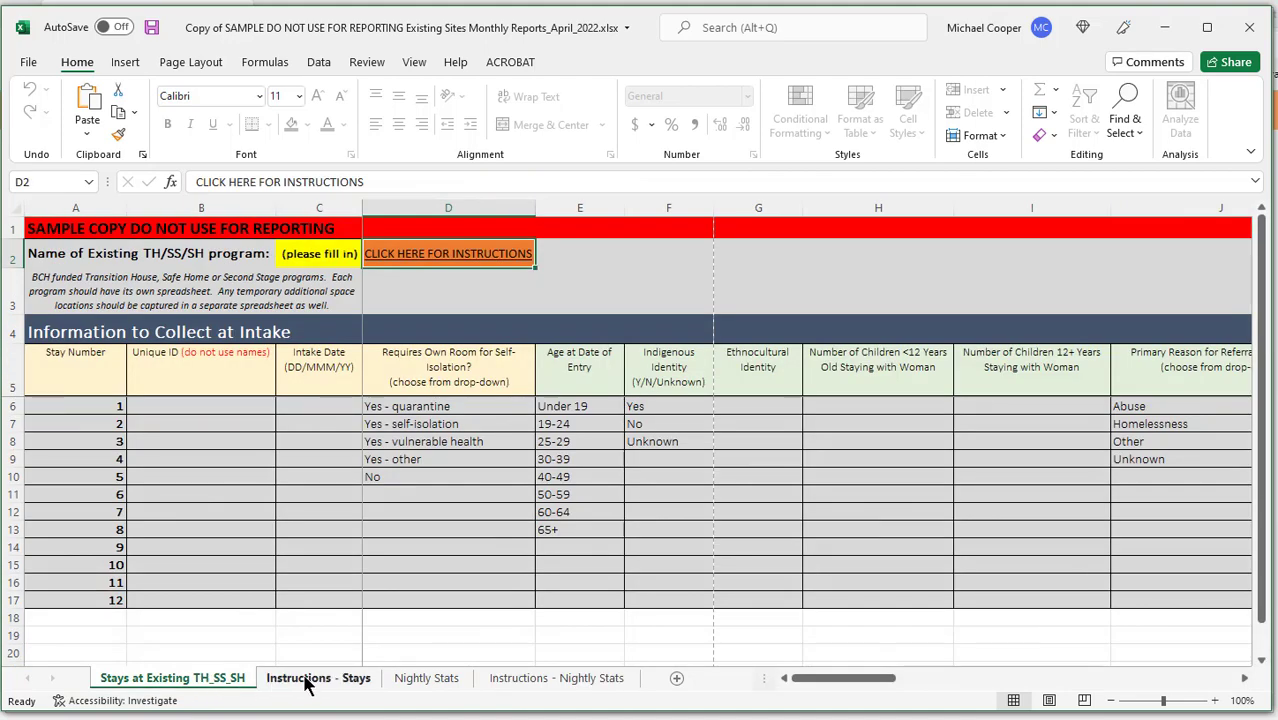
# - Compare the two instruction sheets with the Stays at Existing TH_SS_SH and Nightly Stats data sheets
pyautogui.click(305, 680)
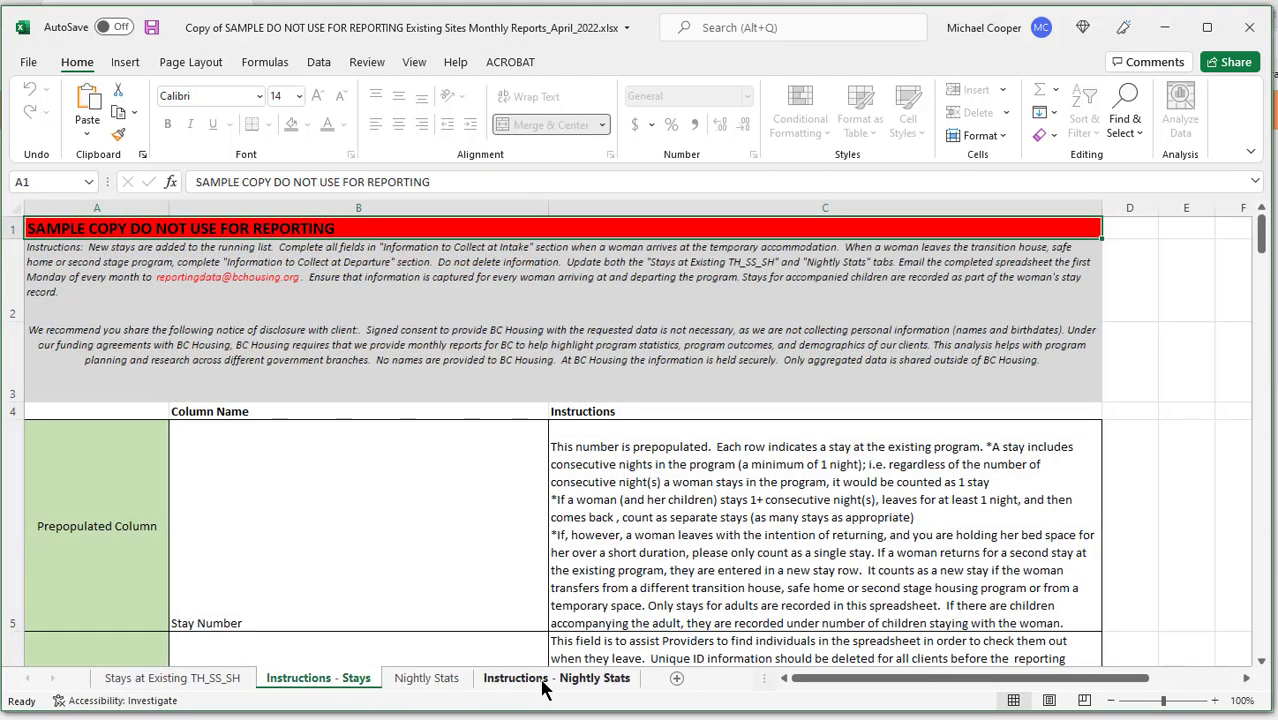
pyautogui.click(544, 684)
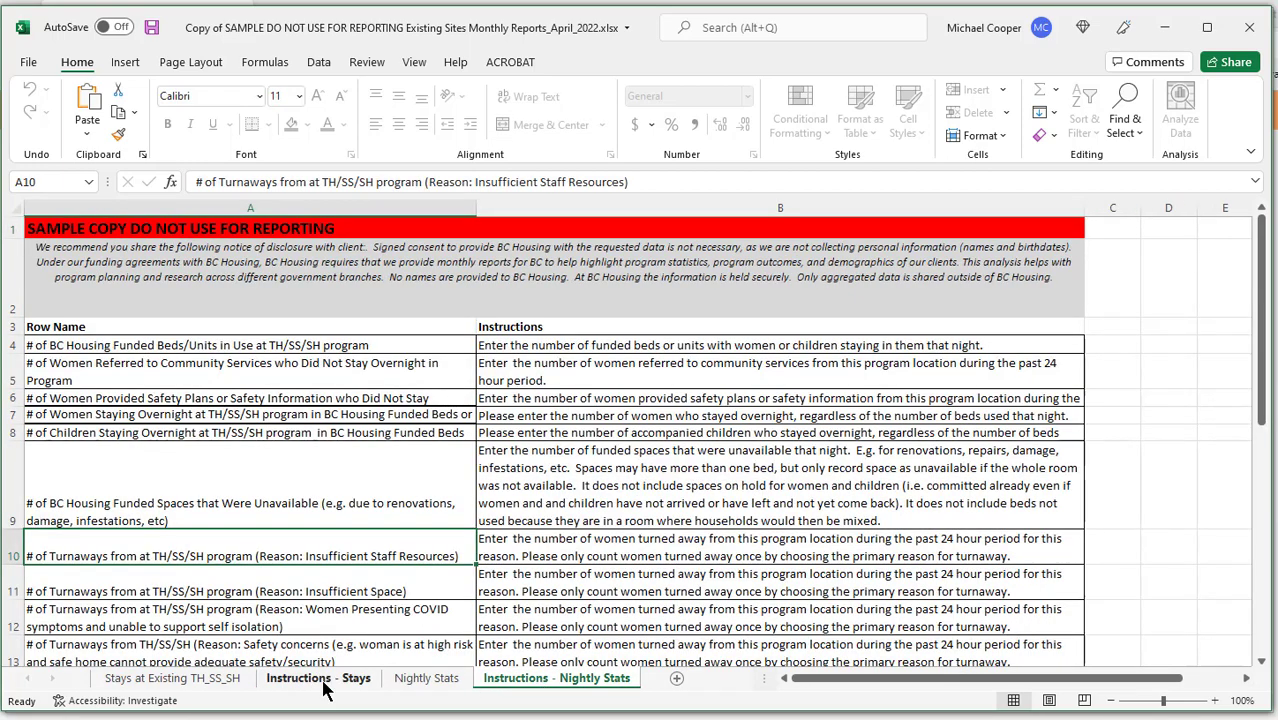
pyautogui.click(218, 684)
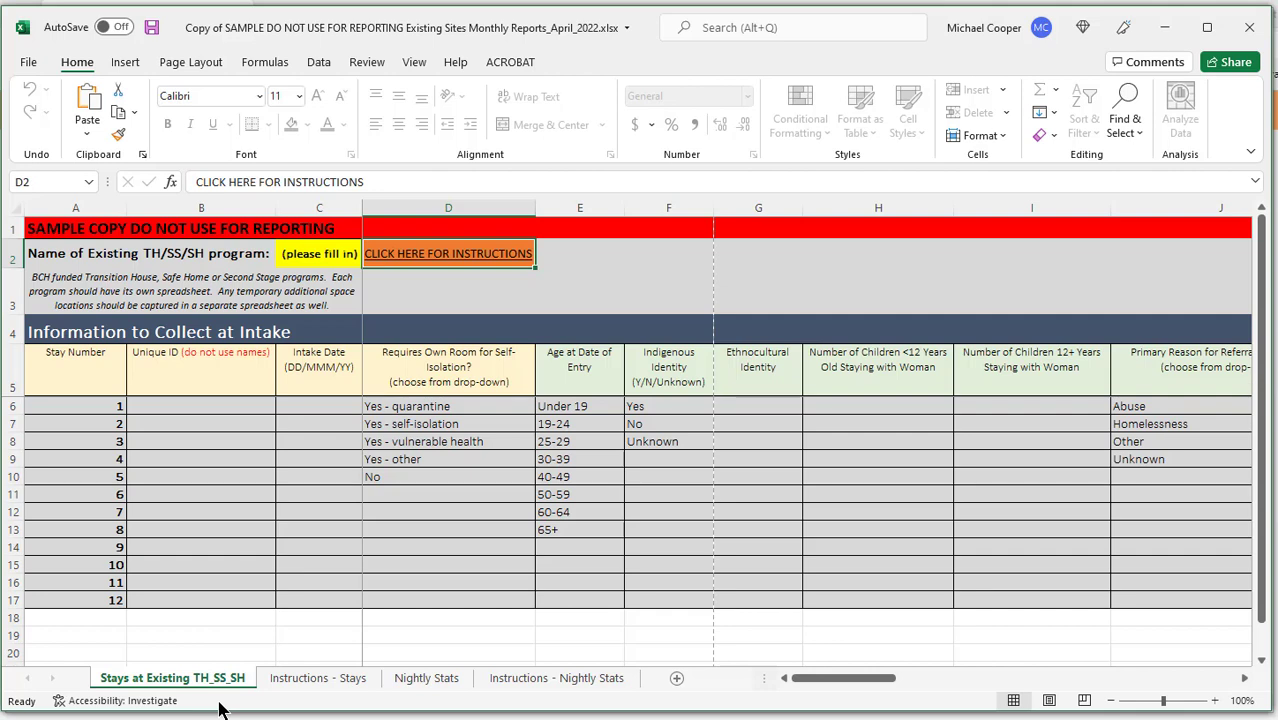
pyautogui.click(426, 680)
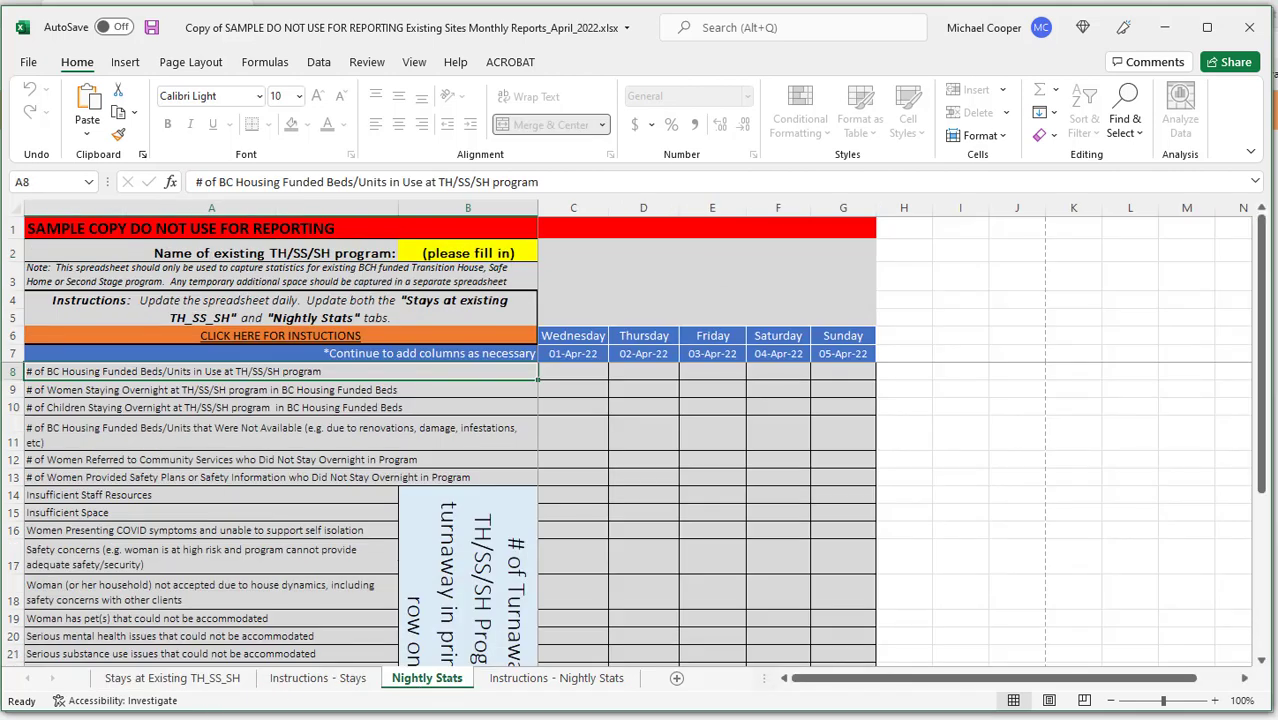
# - Examine the self-isolation and age-at-entry answer options on the Stays at Existing TH_SS_SH sheet, and revisit the Nightly Stats sheet
pyautogui.click(214, 682)
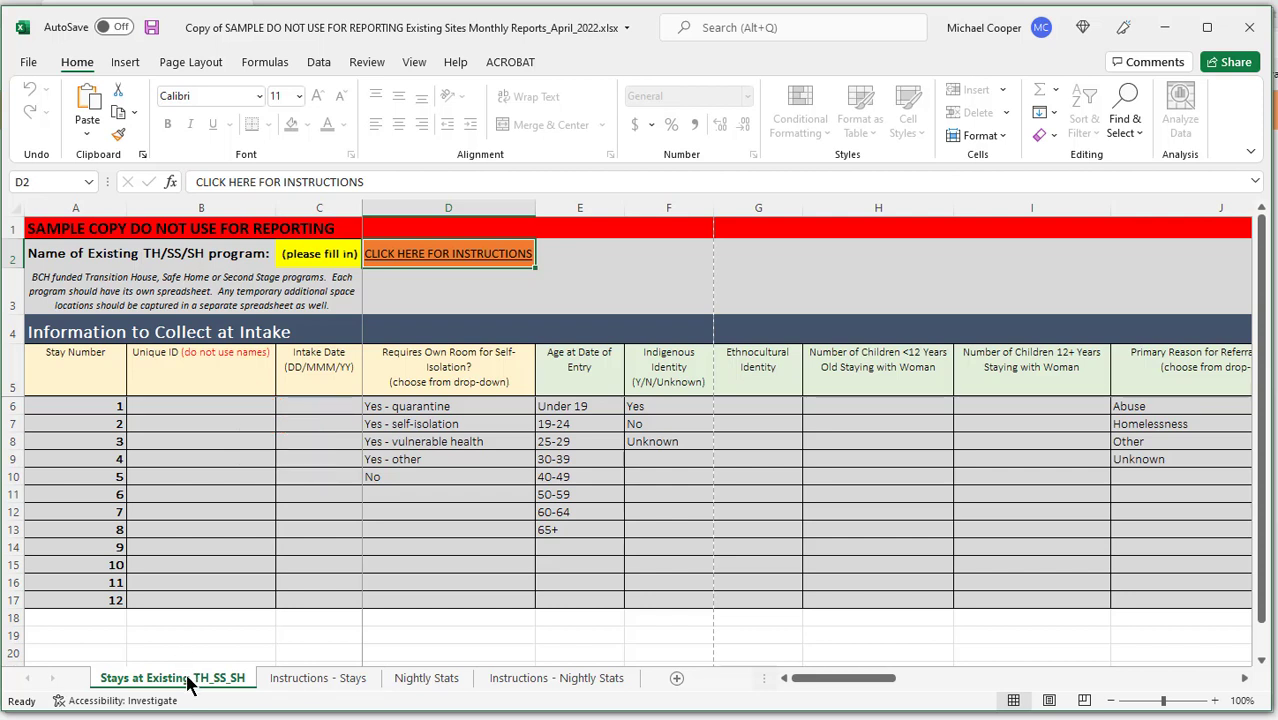
pyautogui.click(483, 407)
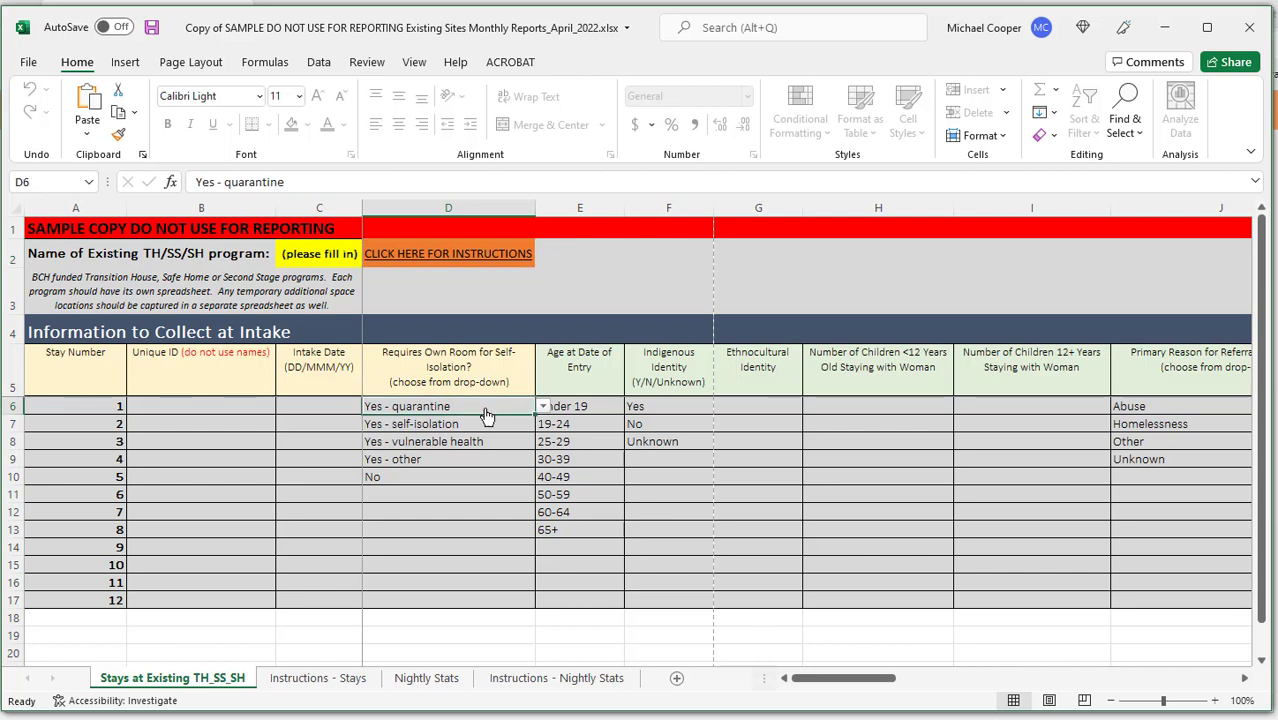
pyautogui.click(442, 422)
pyautogui.click(450, 443)
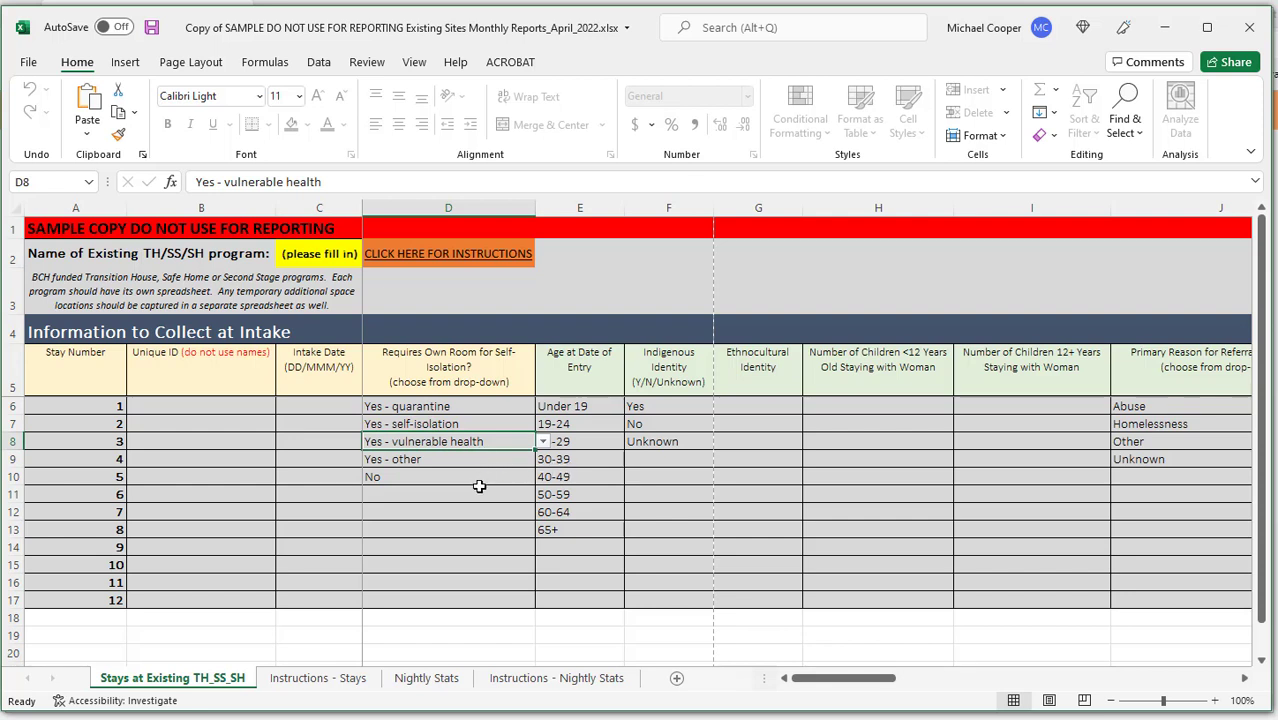
pyautogui.click(600, 443)
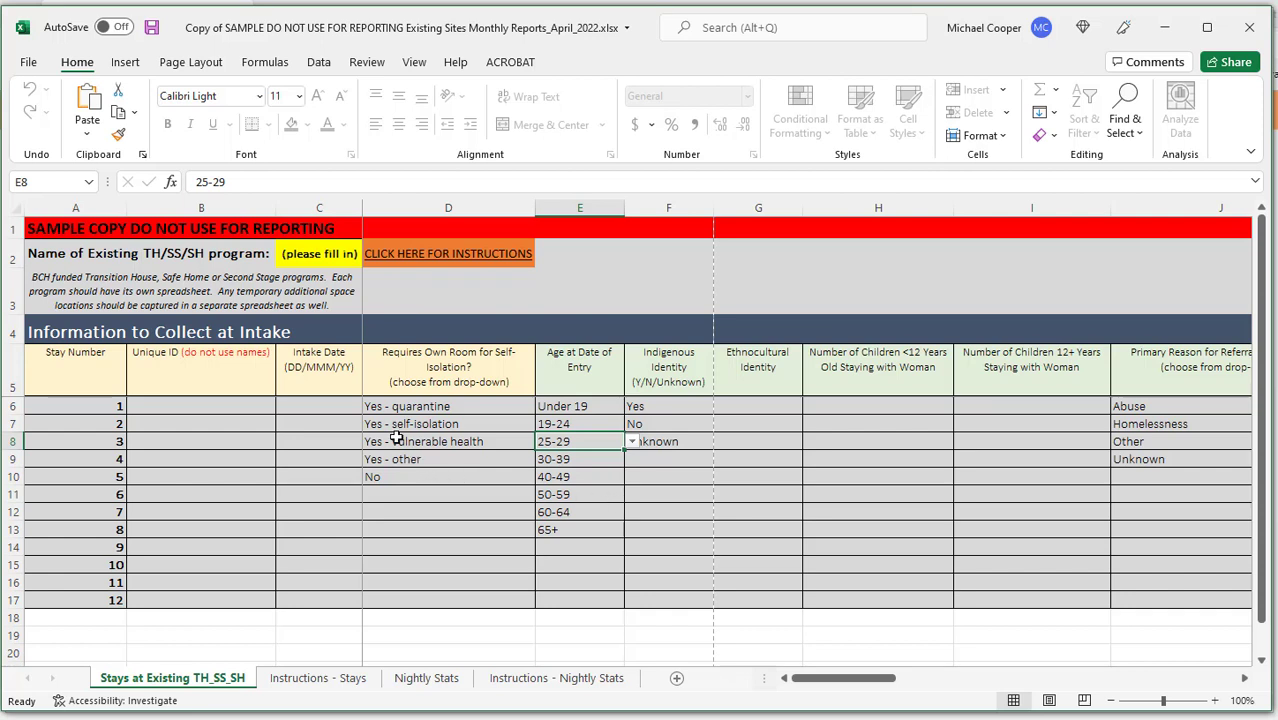
pyautogui.click(427, 680)
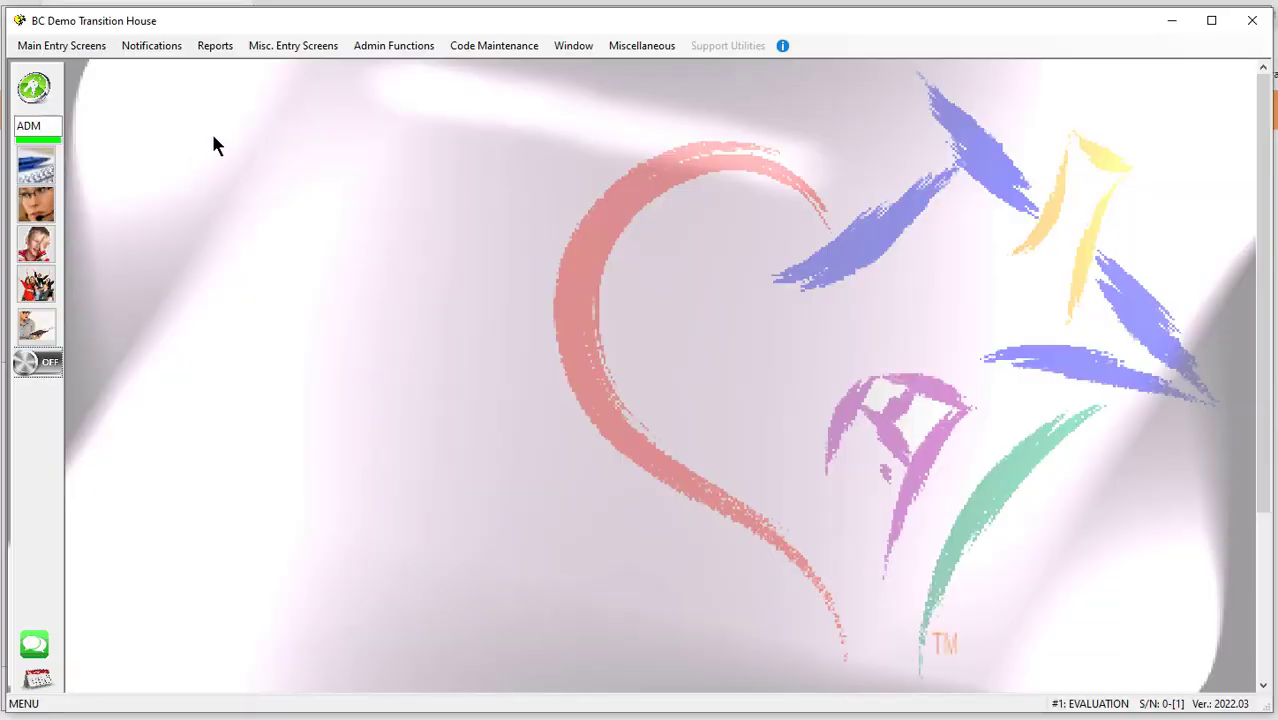
# - Open the Generate Statistics Report in BC Demo Transition House and choose fiscal year set 12 and month DEC/Déc
pyautogui.click(214, 50)
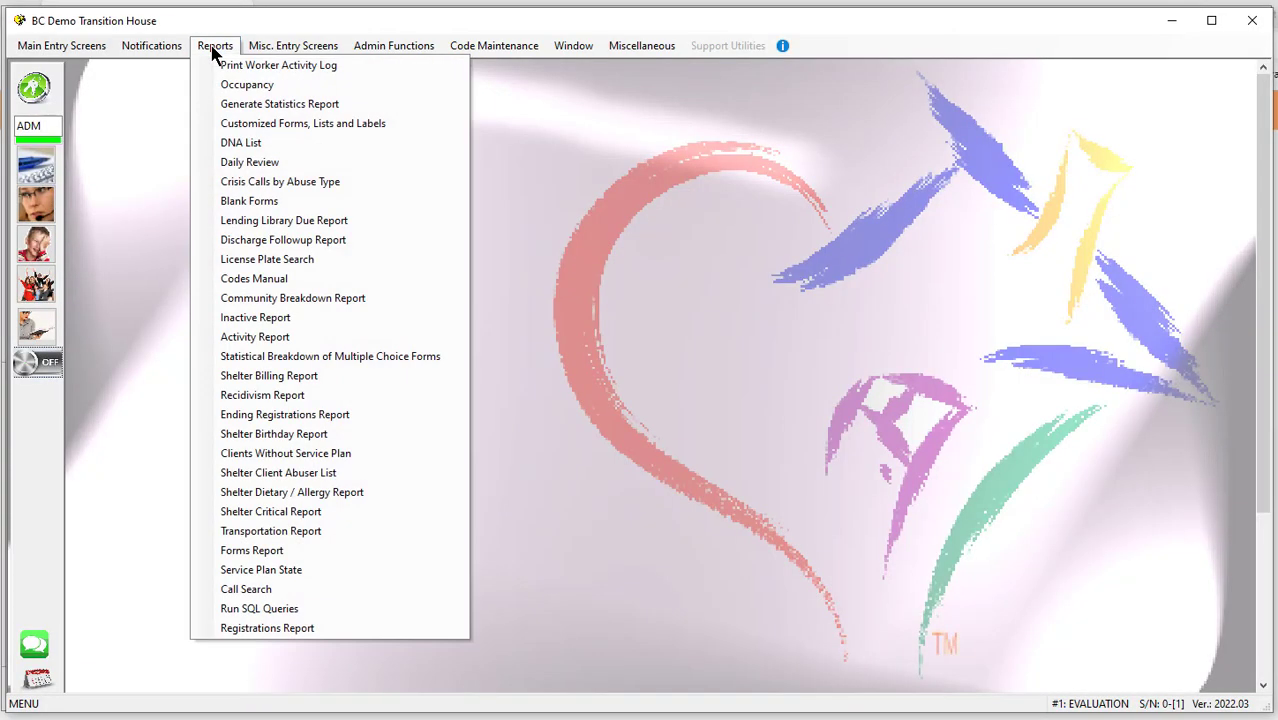
pyautogui.click(289, 104)
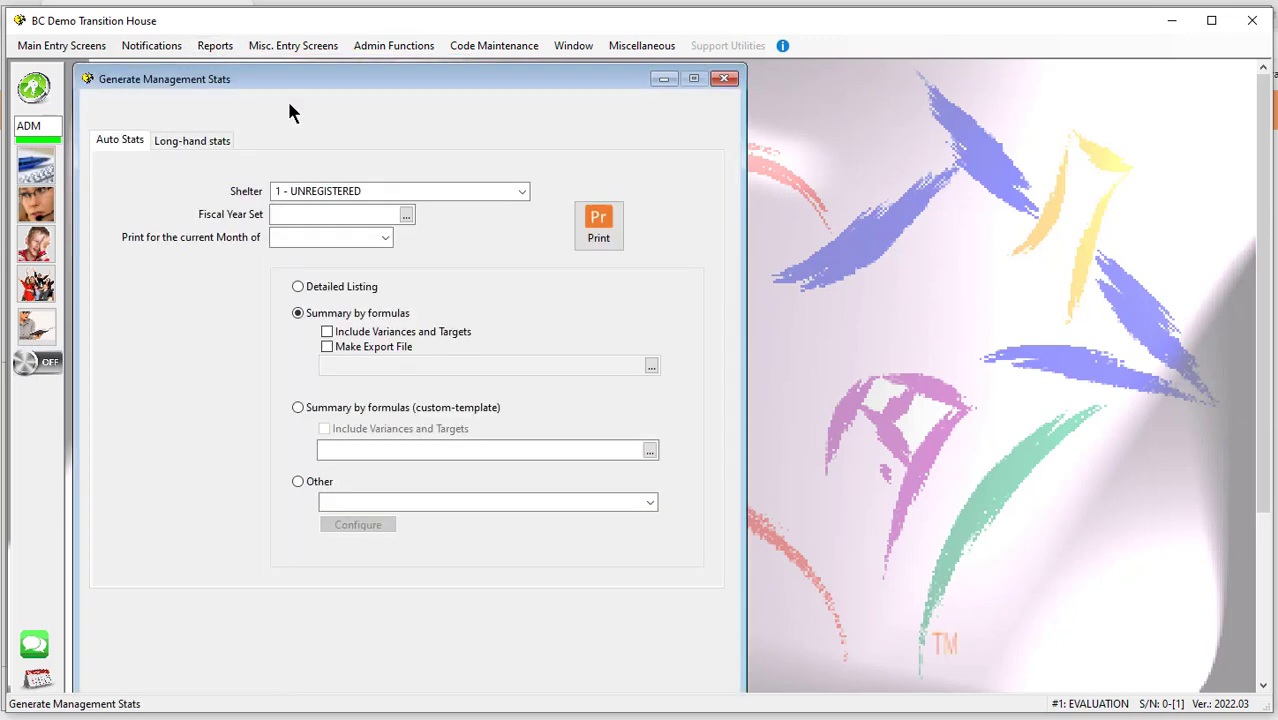
pyautogui.click(406, 217)
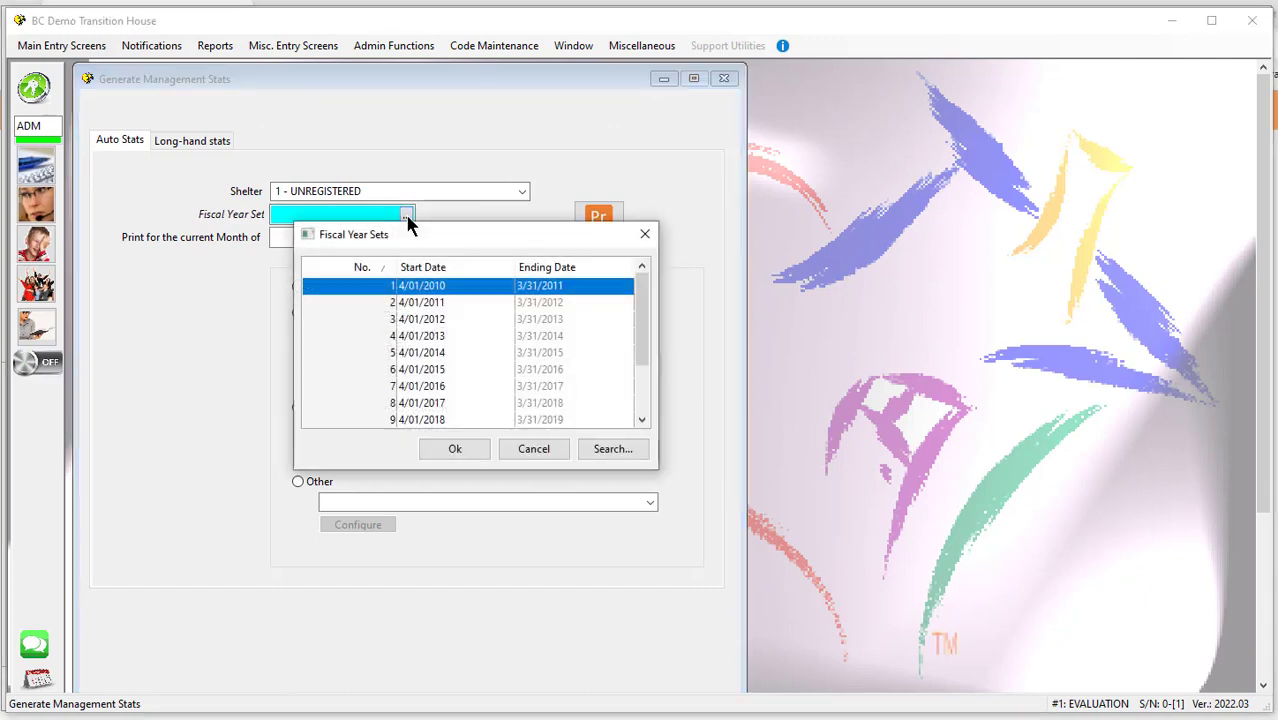
pyautogui.scroll(-2, 488, 370)
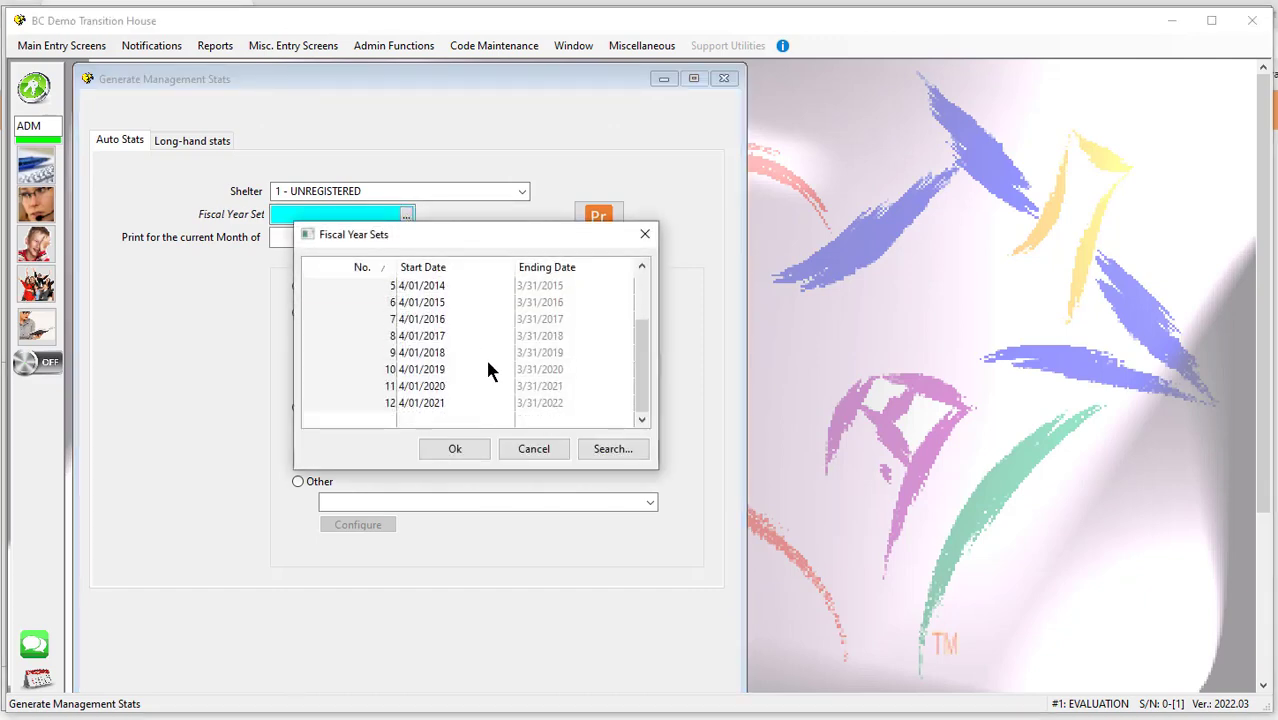
pyautogui.click(422, 403)
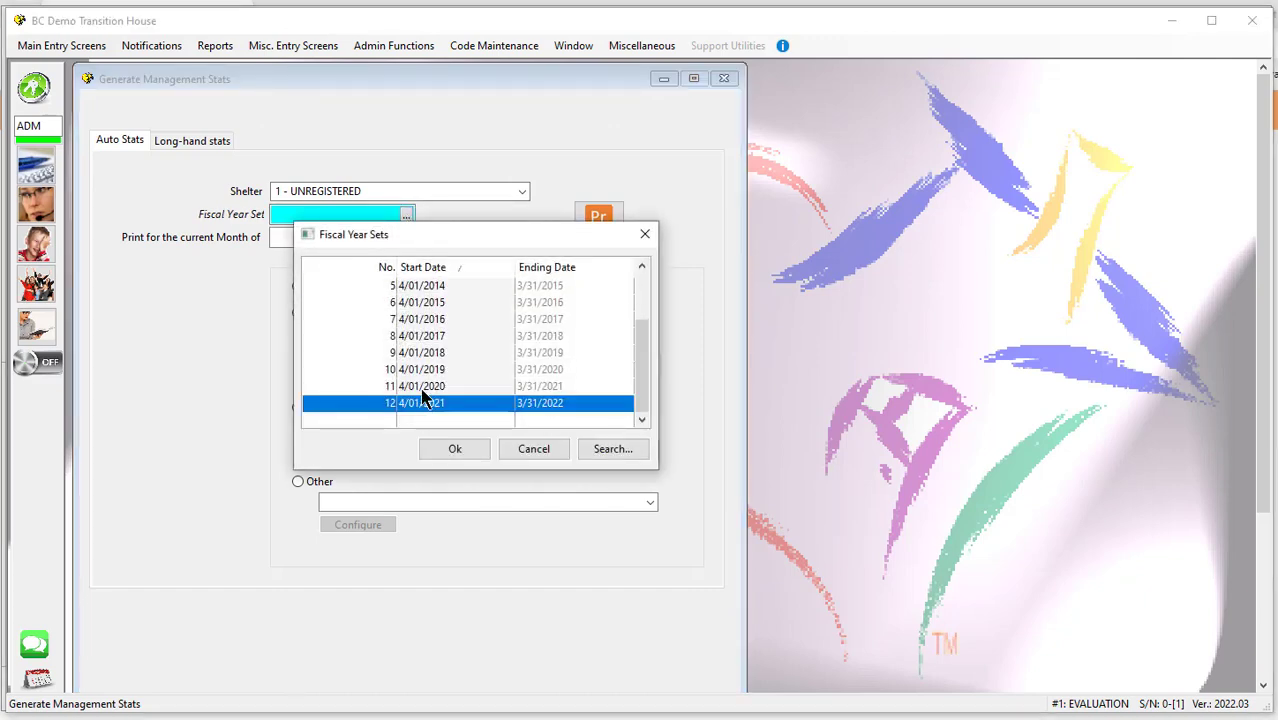
pyautogui.click(453, 448)
pyautogui.click(382, 239)
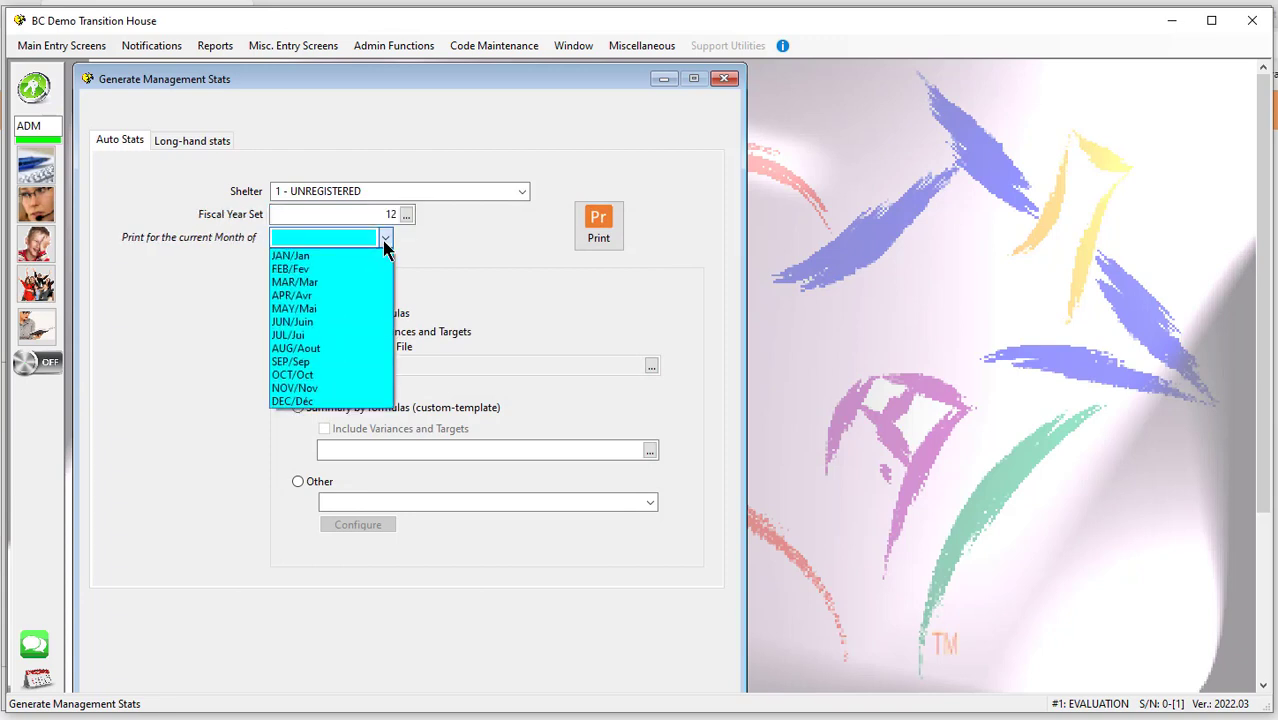
pyautogui.click(318, 401)
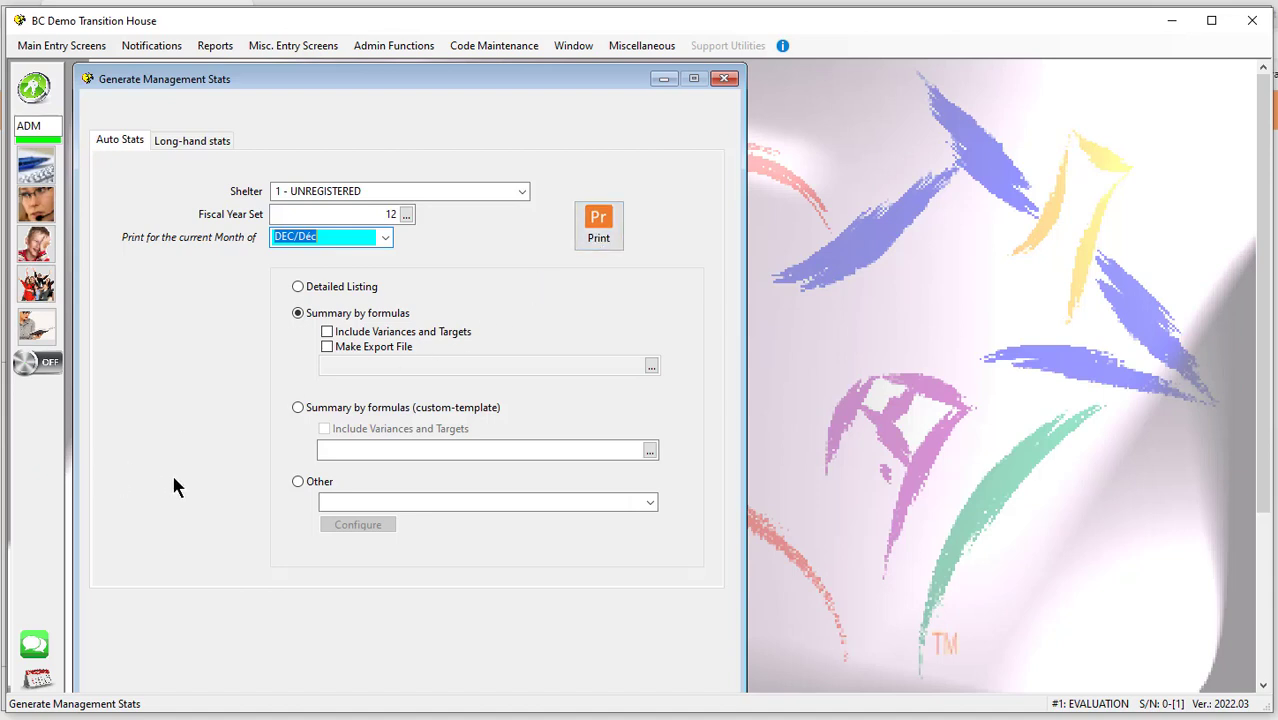
# - Choose BC Housing Monthly Stay Listing as the other report type and generate its spreadsheet
pyautogui.click(298, 481)
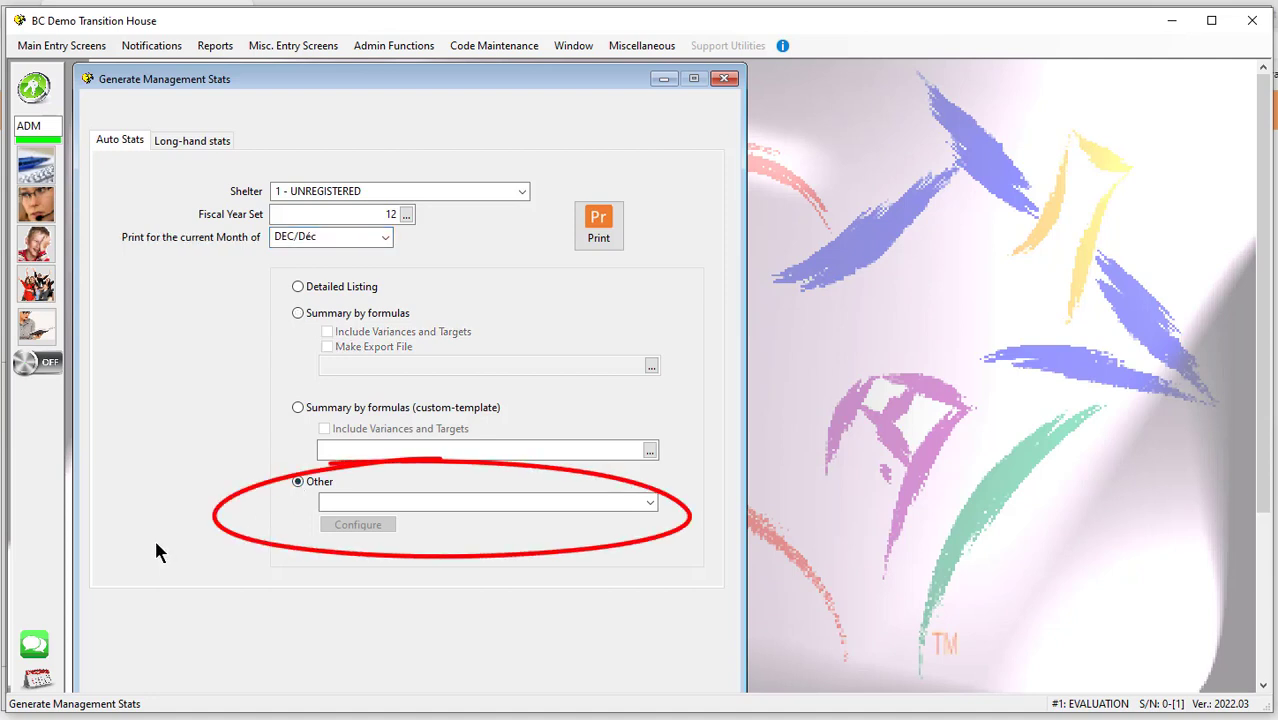
pyautogui.click(650, 503)
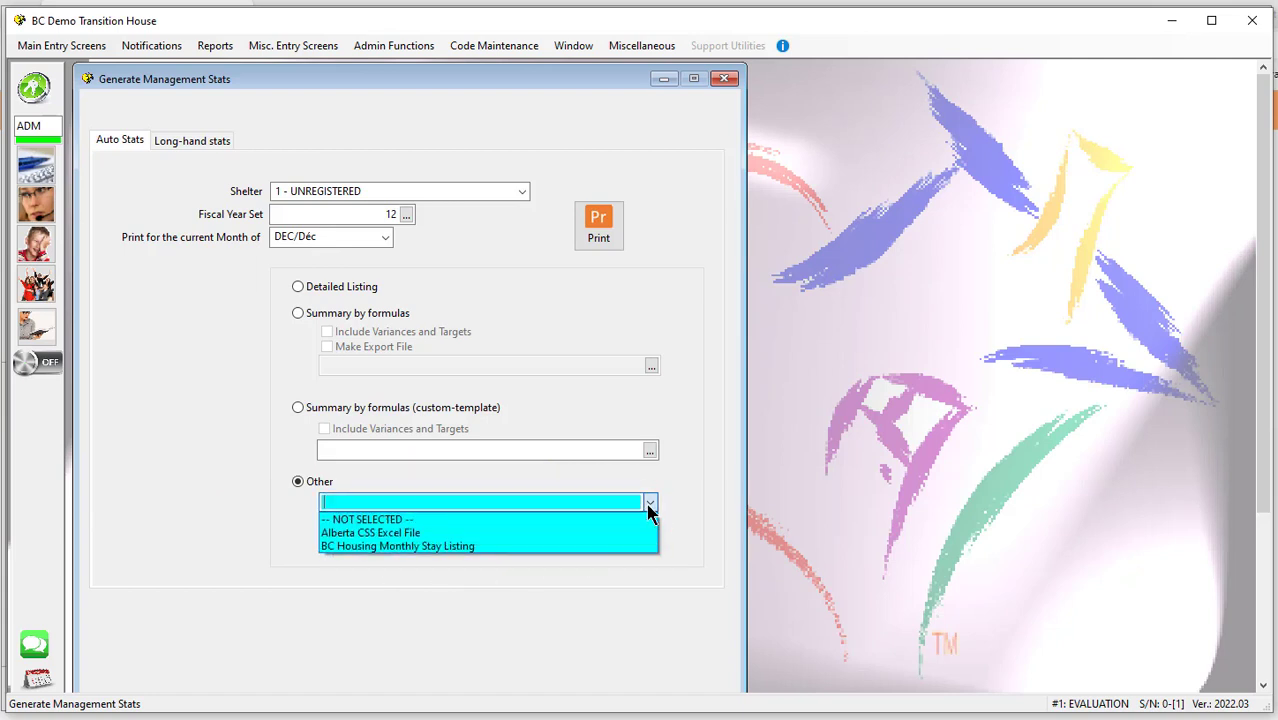
pyautogui.click(613, 547)
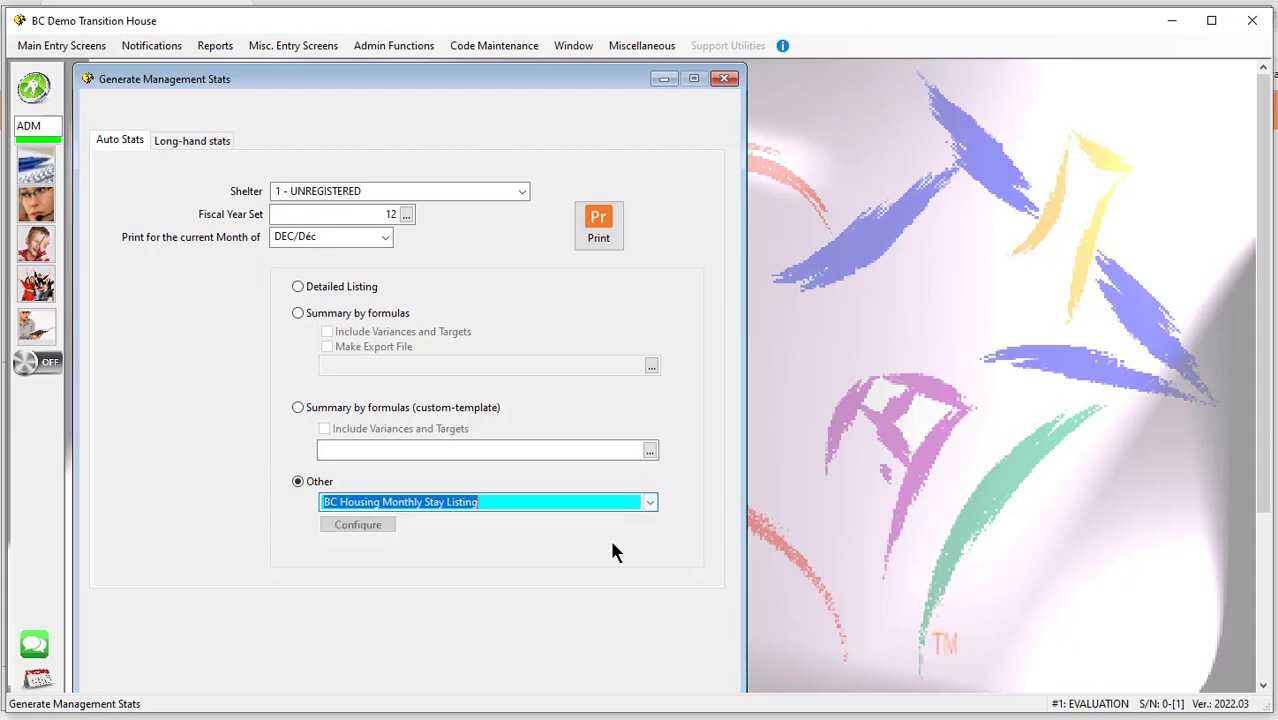
pyautogui.click(605, 234)
pyautogui.press('Return')
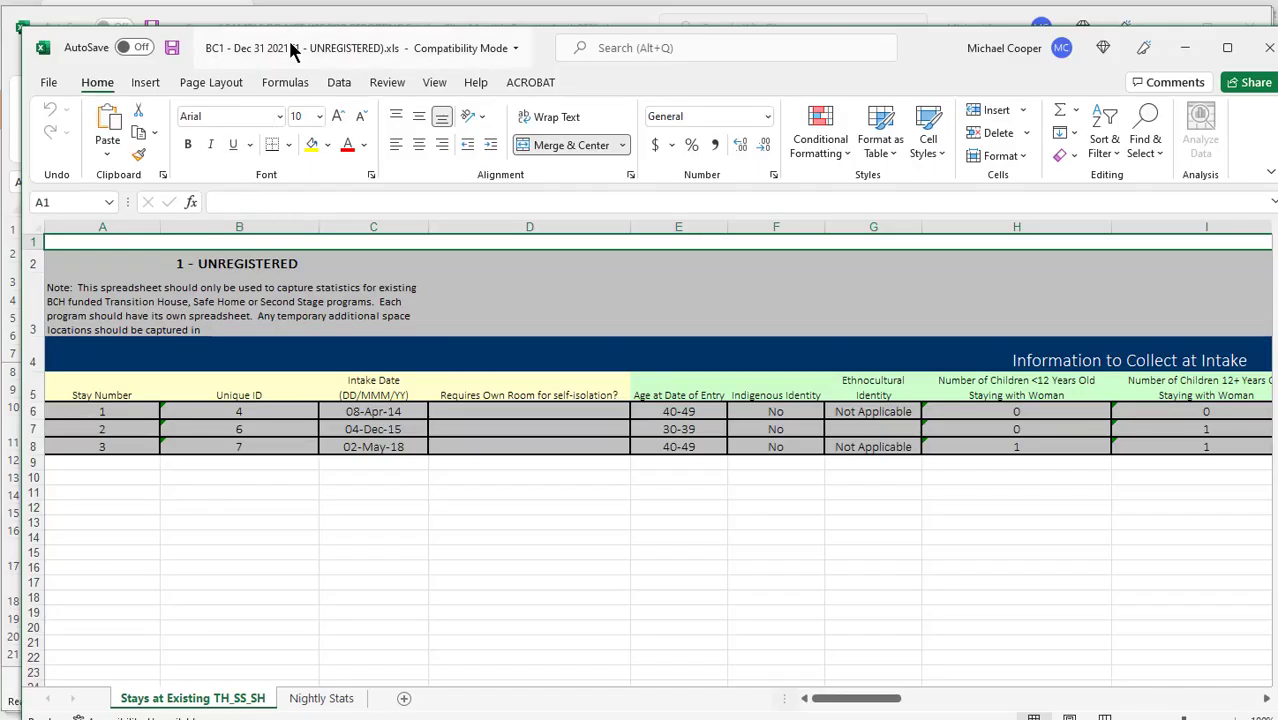
# - Review the intake and departure columns on the Stays at Existing TH_SS_SH sheet of the generated workbook
pyautogui.moveTo(289, 37); pyautogui.dragTo(279, 30)
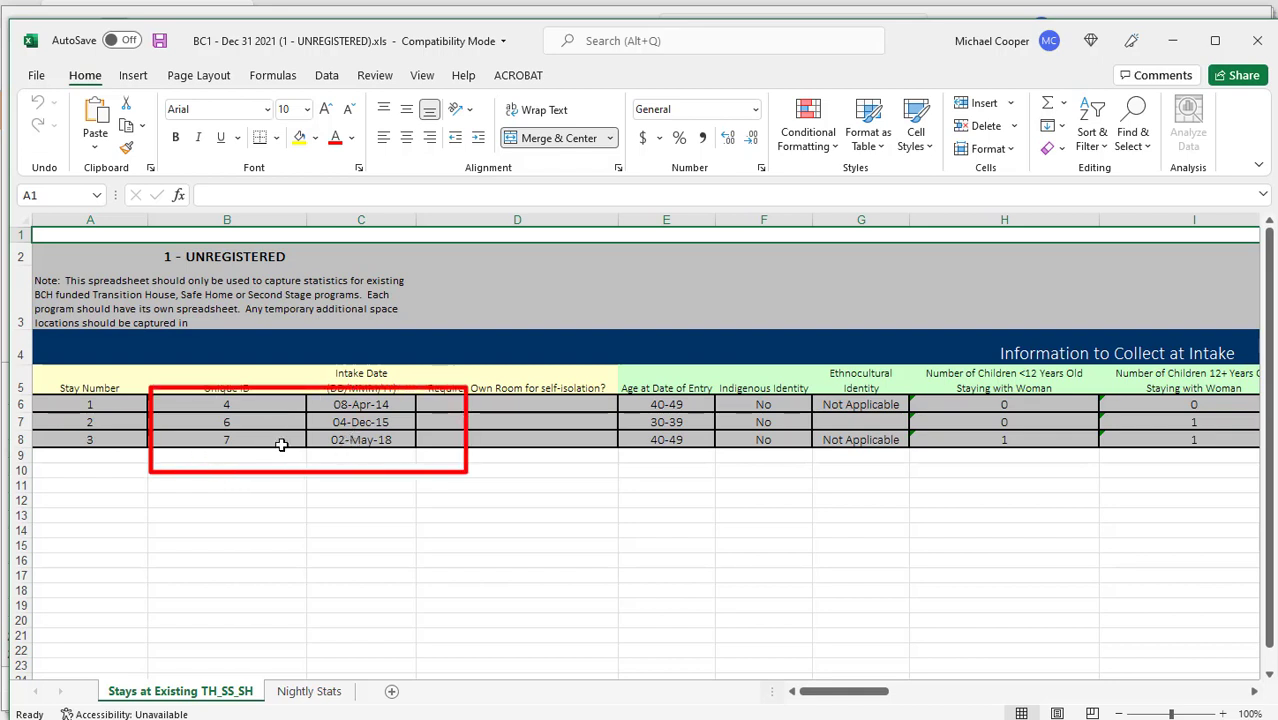
pyautogui.click(1007, 693)
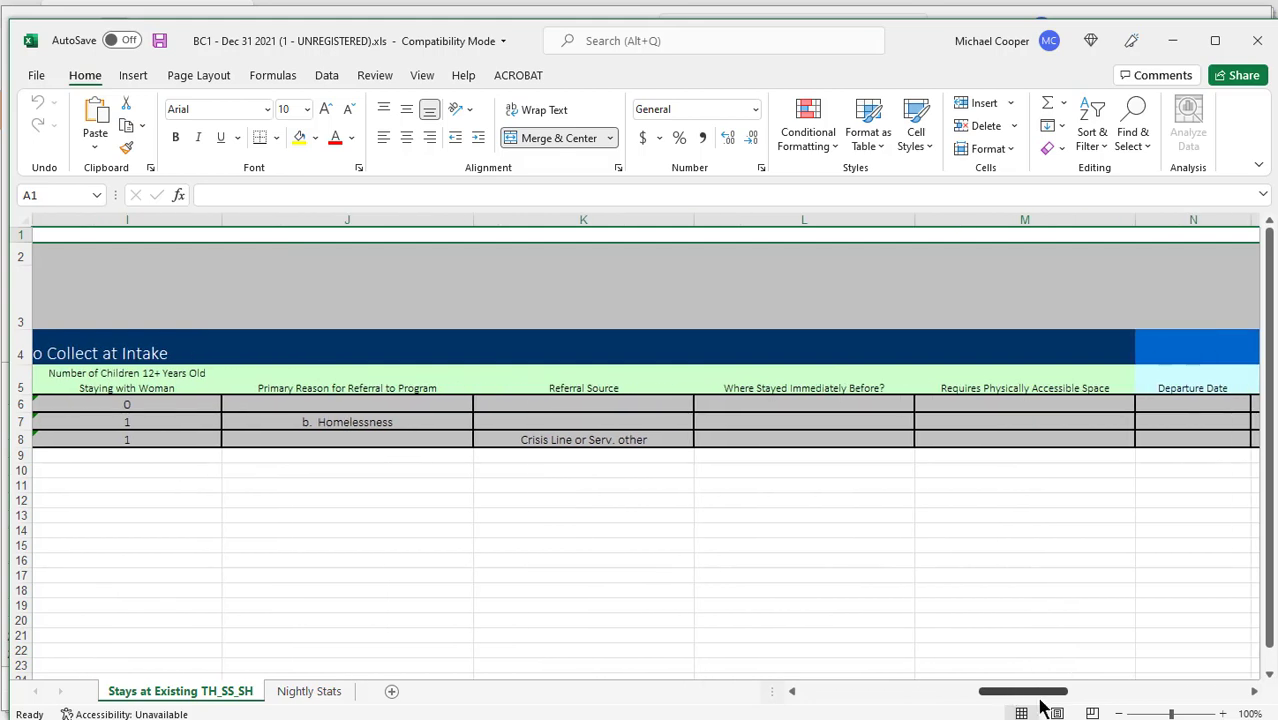
pyautogui.click(1091, 692)
pyautogui.click(1084, 697)
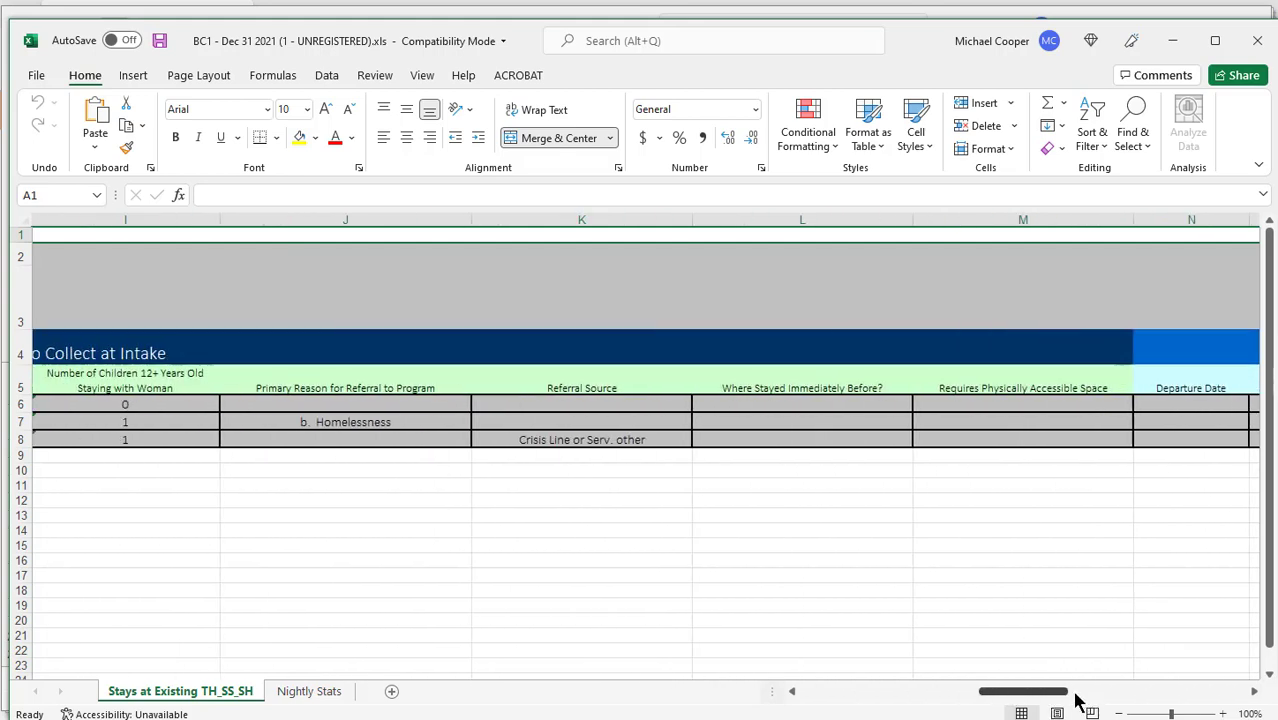
pyautogui.click(808, 690)
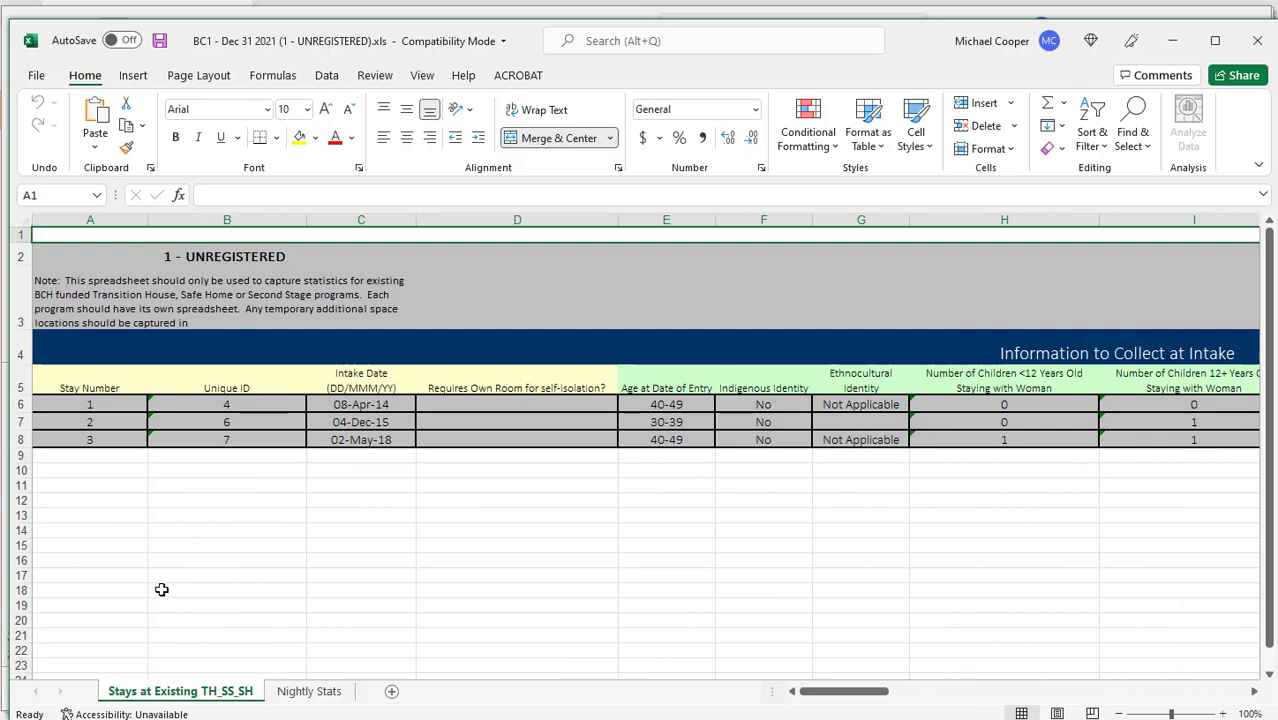
# - Examine the daily counts on the generated Nightly Stats sheet, and recheck the stay records on the Stays at Existing TH_SS_SH sheet
pyautogui.click(310, 692)
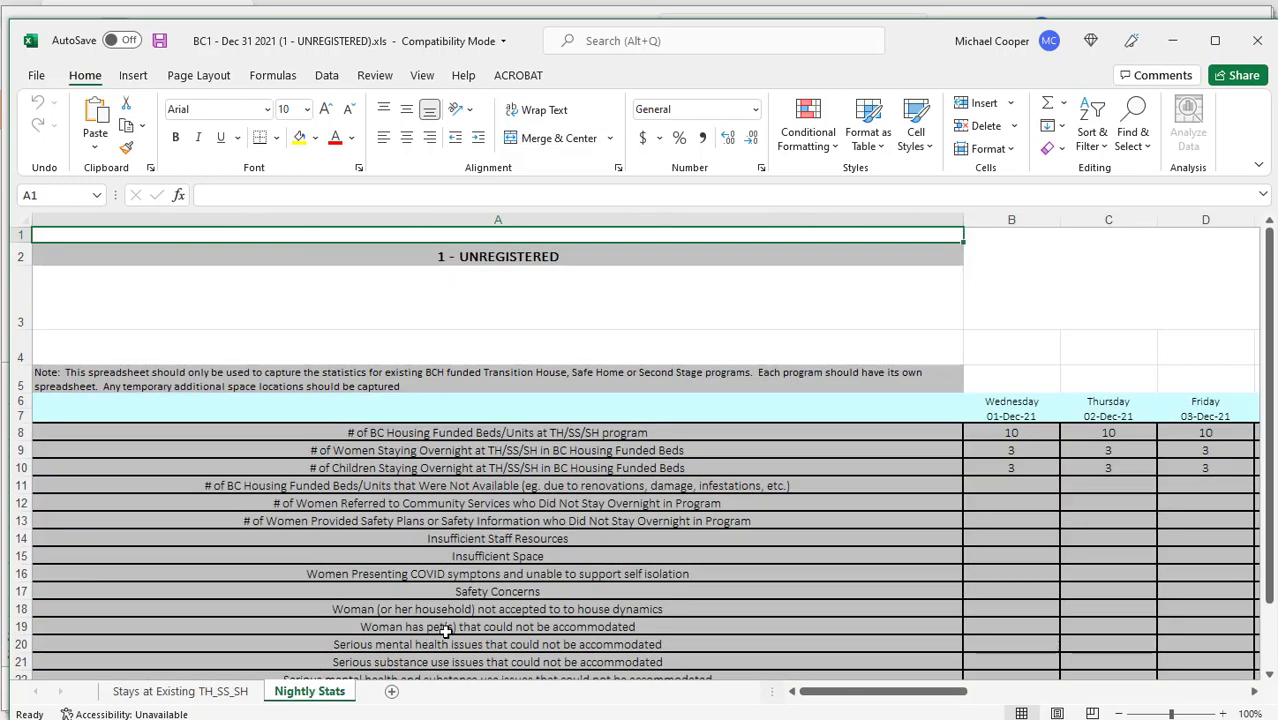
pyautogui.moveTo(864, 692)
pyautogui.mouseDown()
pyautogui.moveTo(893, 706)
pyautogui.moveTo(1145, 708)
pyautogui.moveTo(1117, 691)
pyautogui.moveTo(883, 691)
pyautogui.mouseUp()
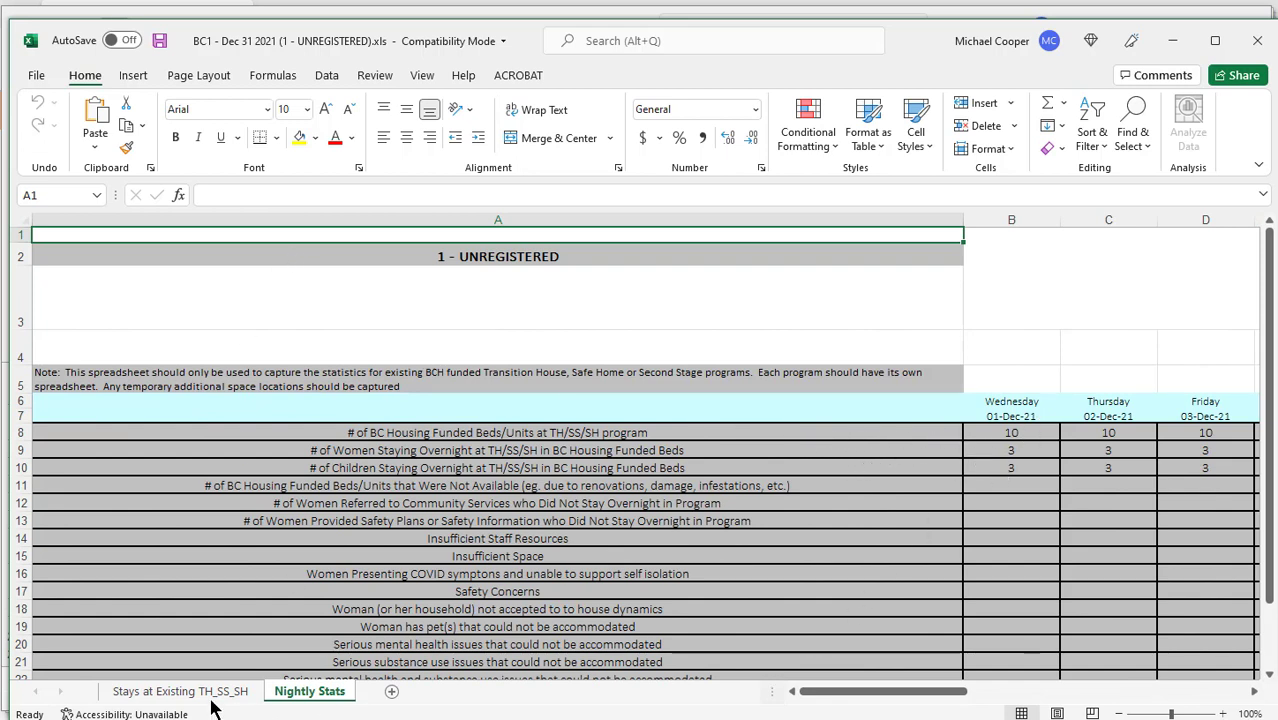
pyautogui.click(132, 691)
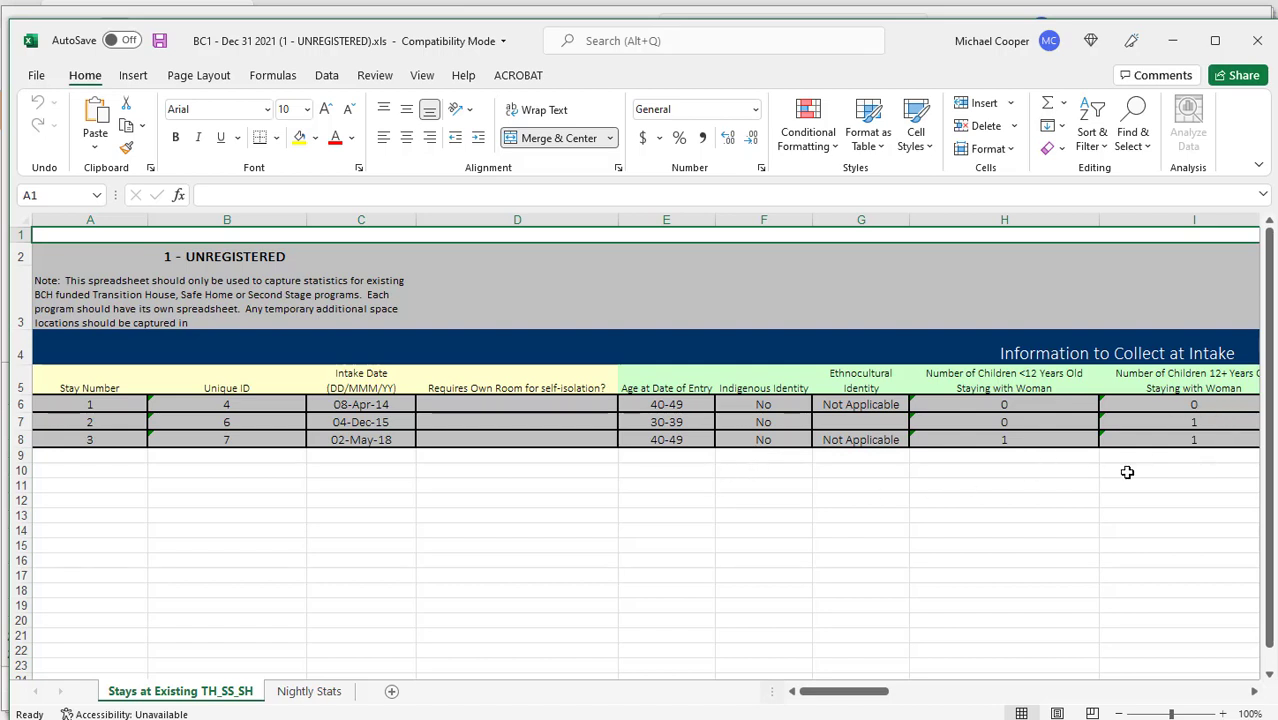
pyautogui.moveTo(880, 691); pyautogui.dragTo(833, 703)
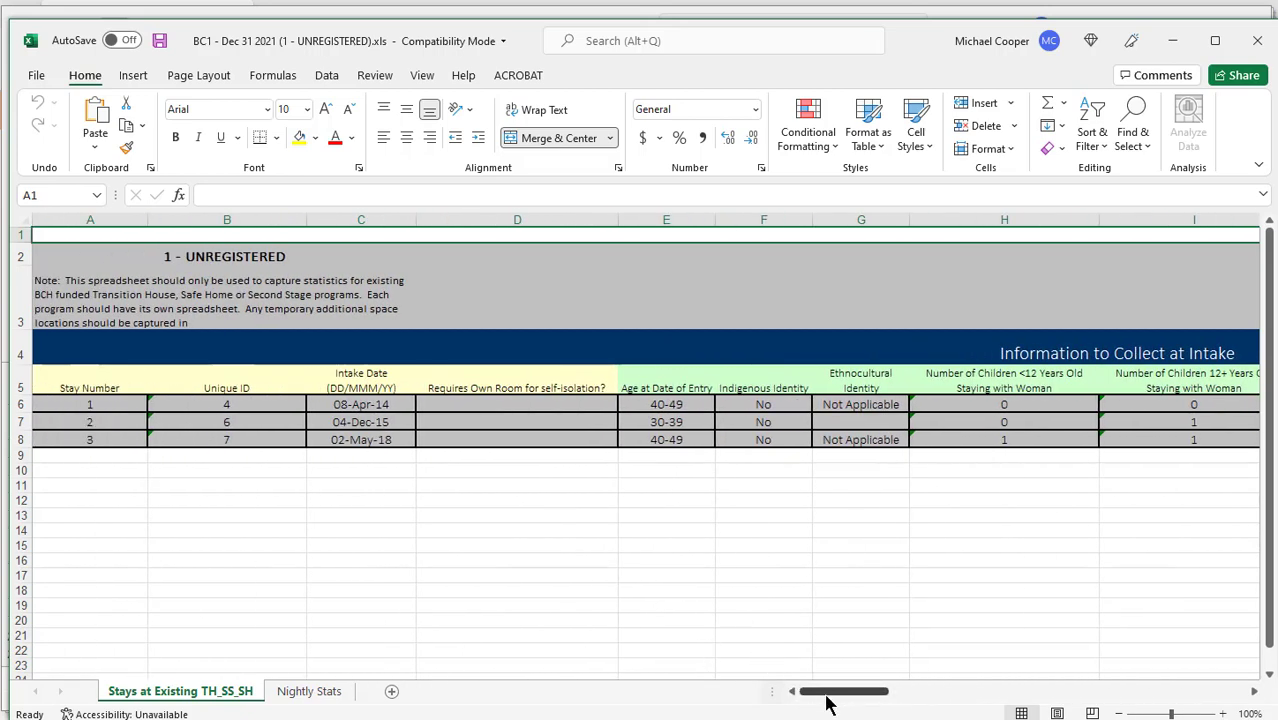
pyautogui.moveTo(833, 693); pyautogui.dragTo(880, 700)
pyautogui.moveTo(942, 699); pyautogui.dragTo(605, 689)
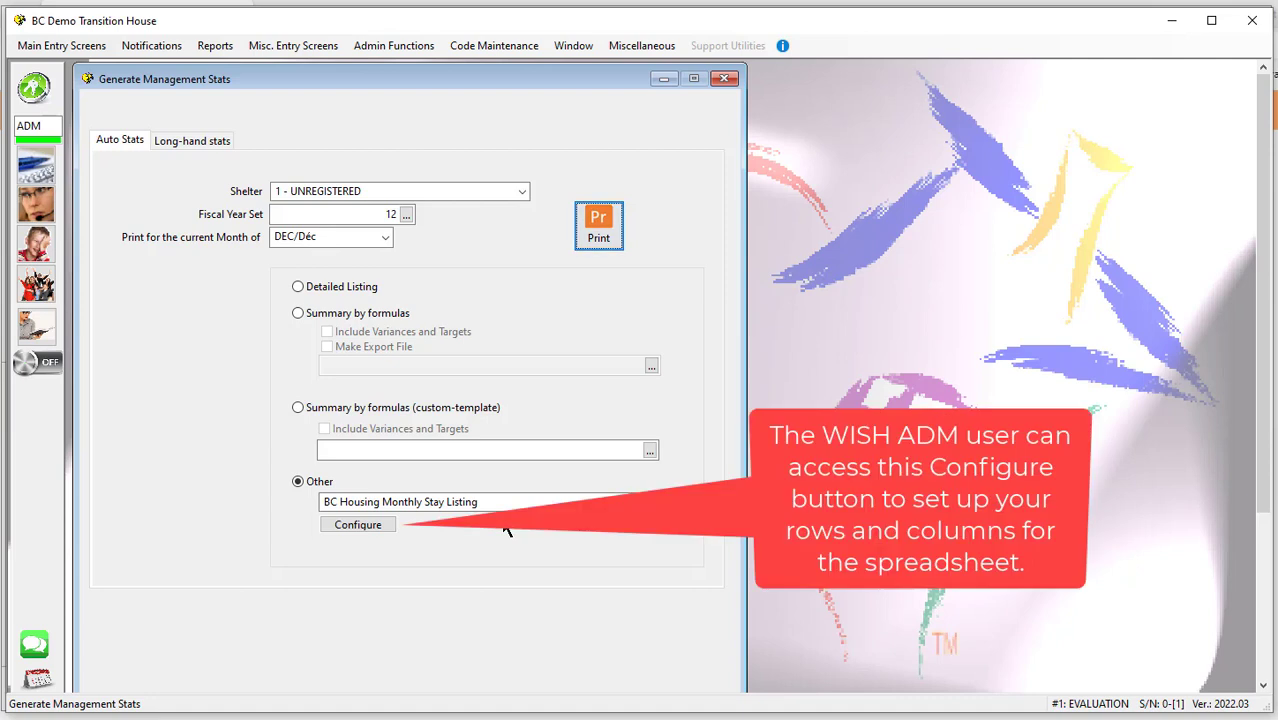
# - Open the BC Housing Monthly Stay Listing's spreadsheet configuration and examine its CallSheet and ShelterSheet rows
pyautogui.click(357, 525)
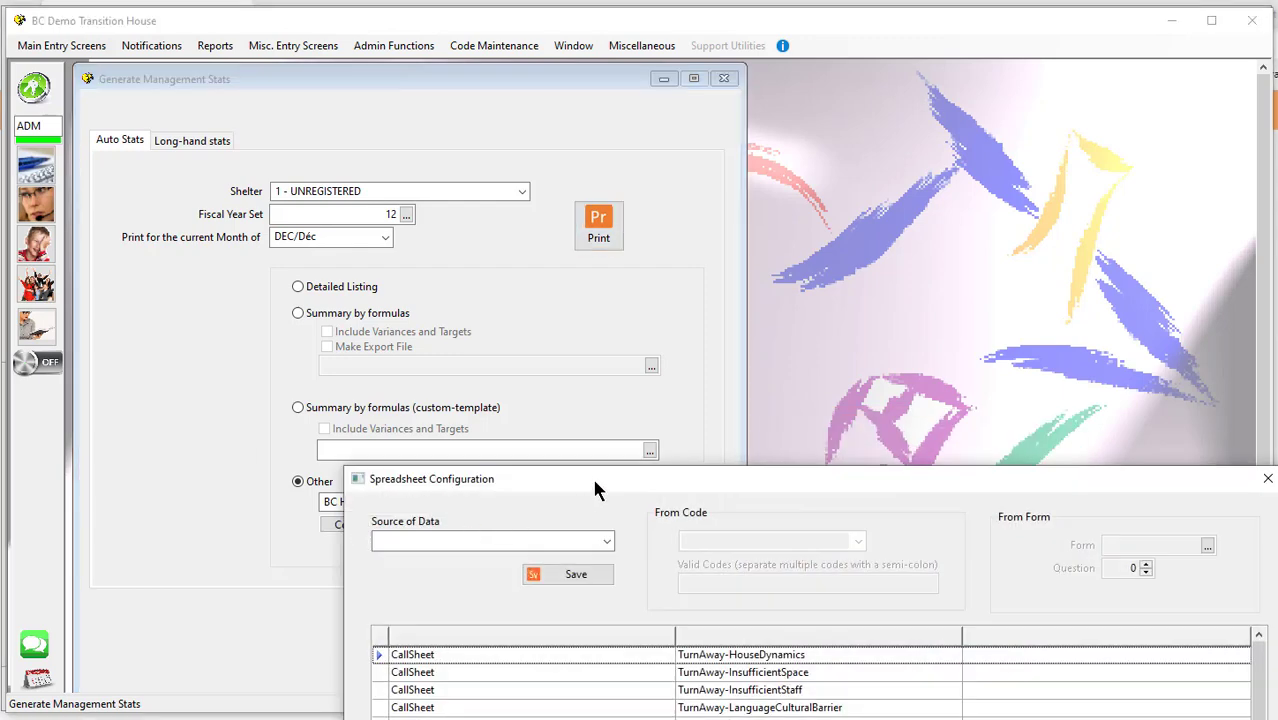
pyautogui.moveTo(595, 490); pyautogui.dragTo(376, 110)
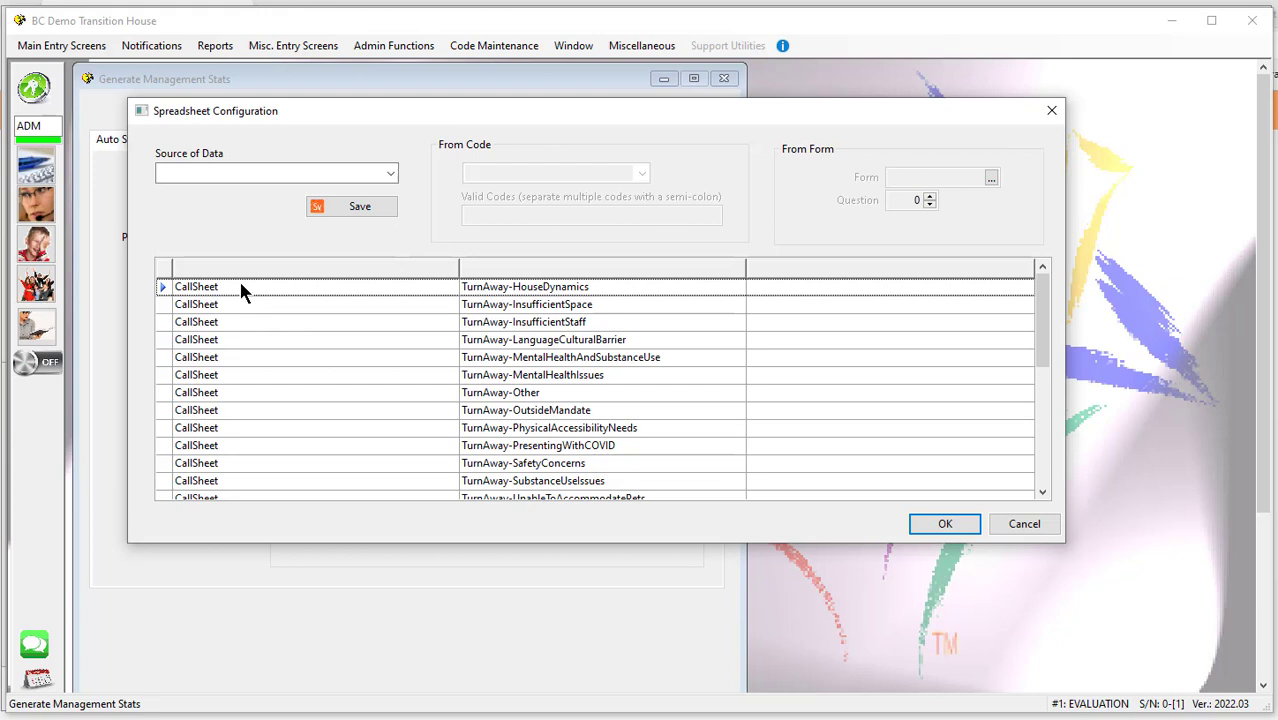
pyautogui.scroll(-3, 252, 295)
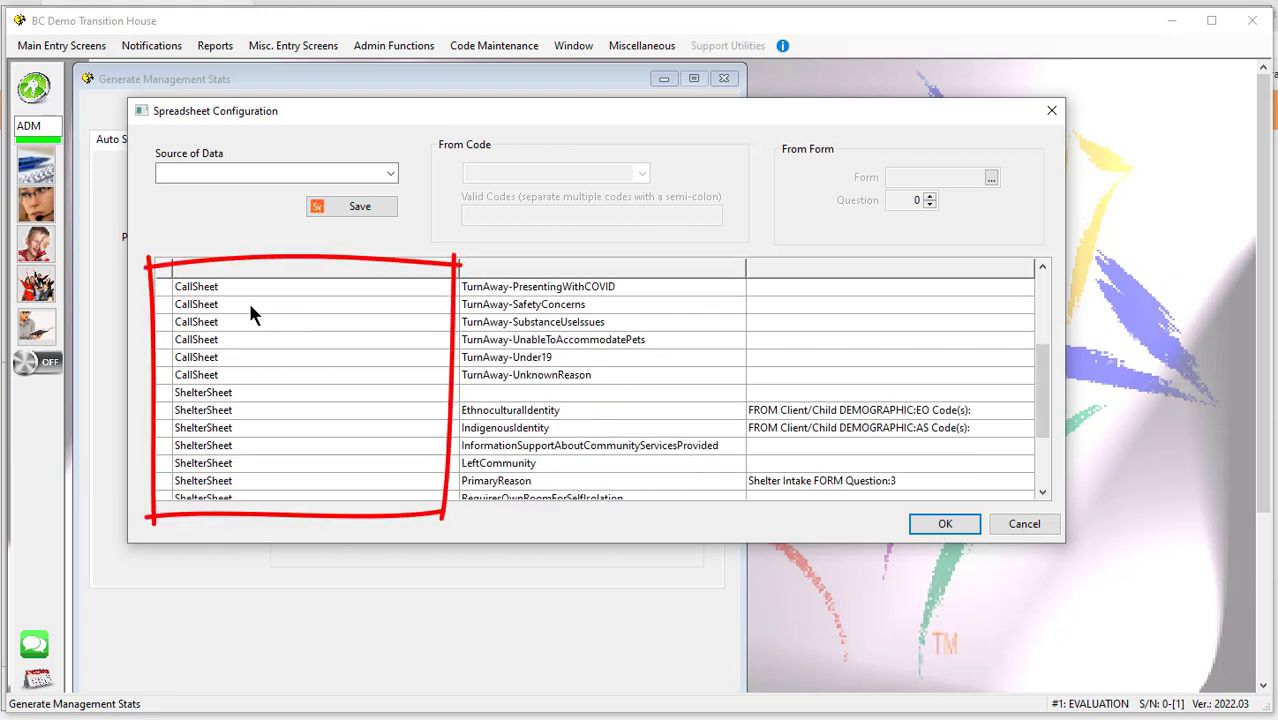
pyautogui.scroll(-1, 250, 313)
pyautogui.scroll(-1, 250, 313)
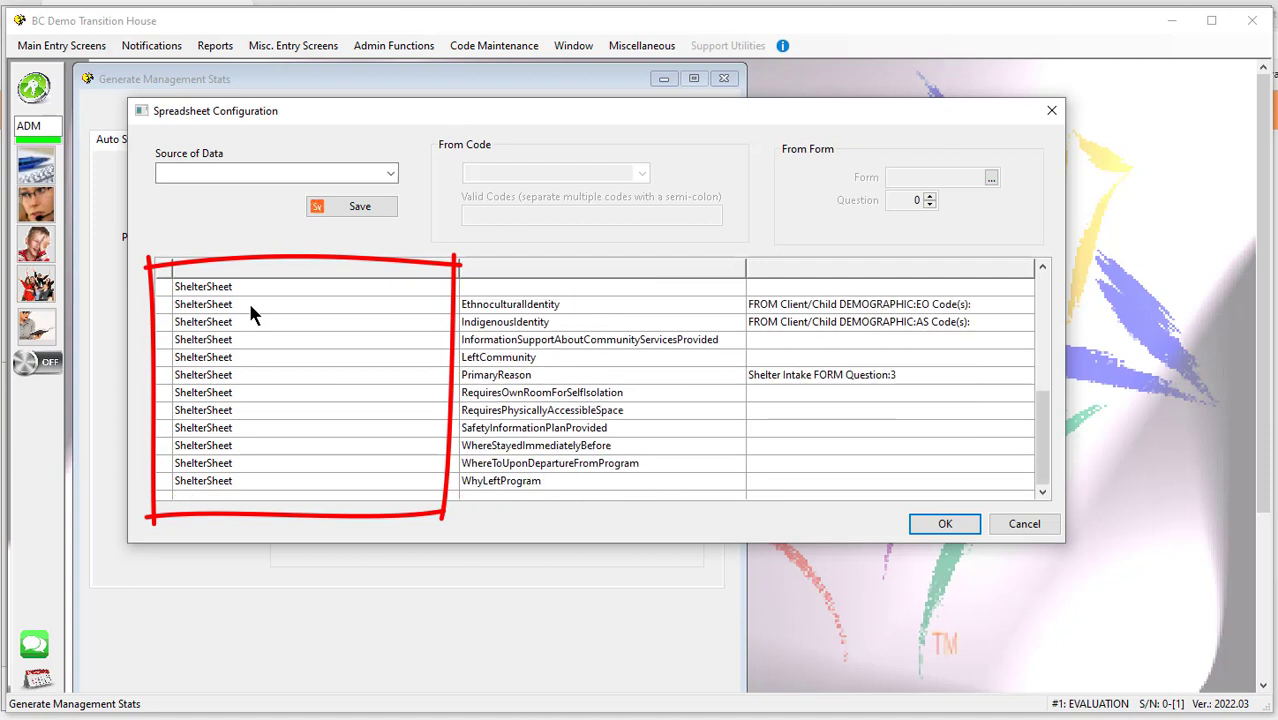
pyautogui.scroll(1, 250, 313)
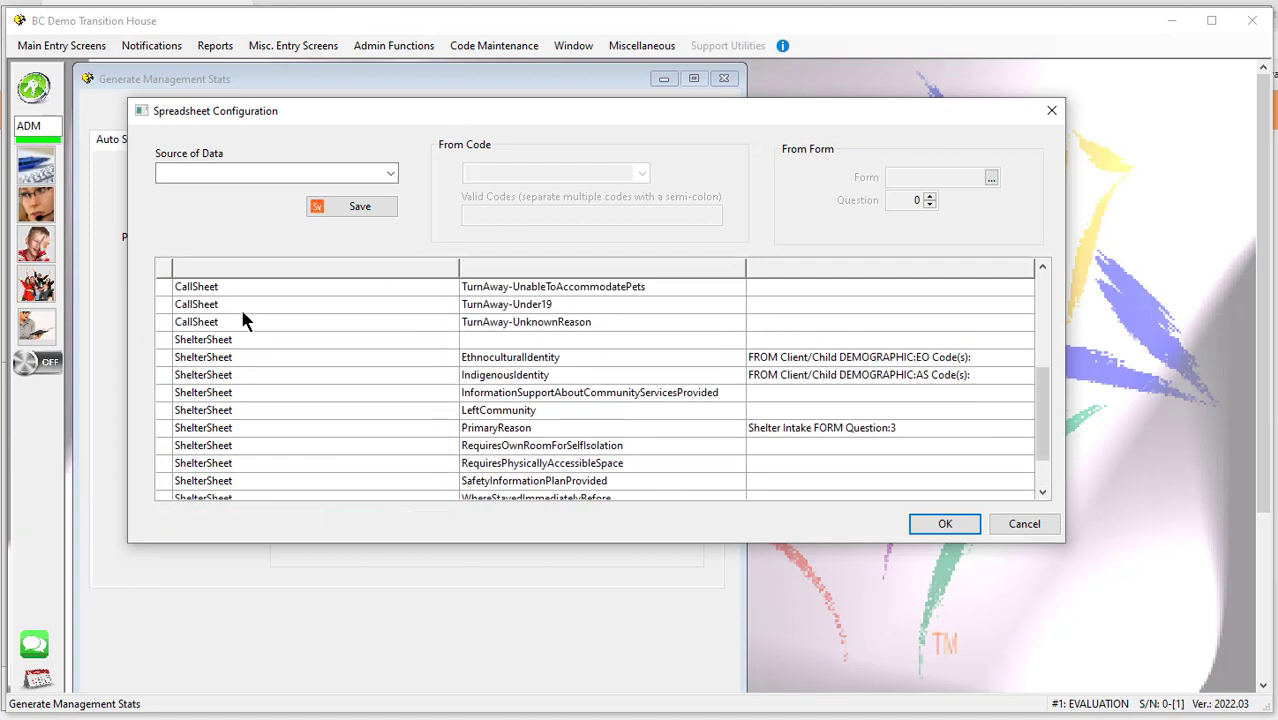
pyautogui.scroll(1, 240, 322)
pyautogui.scroll(1, 240, 322)
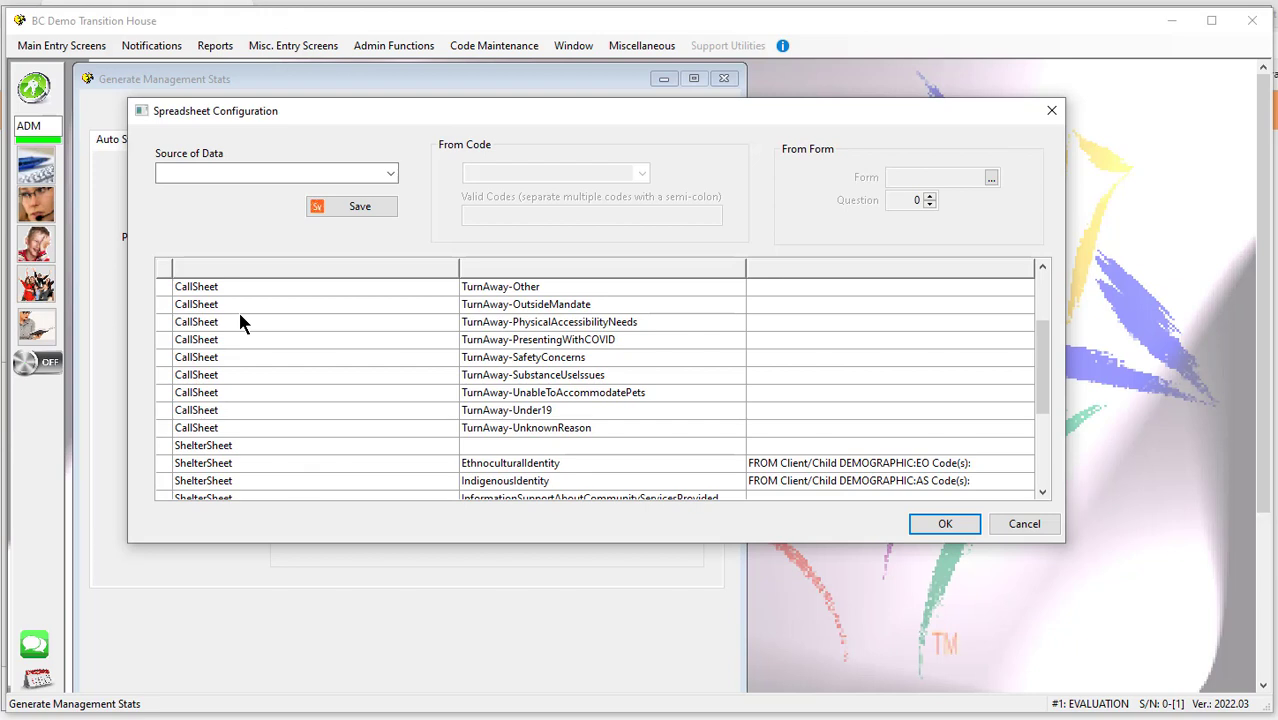
pyautogui.scroll(-2, 240, 322)
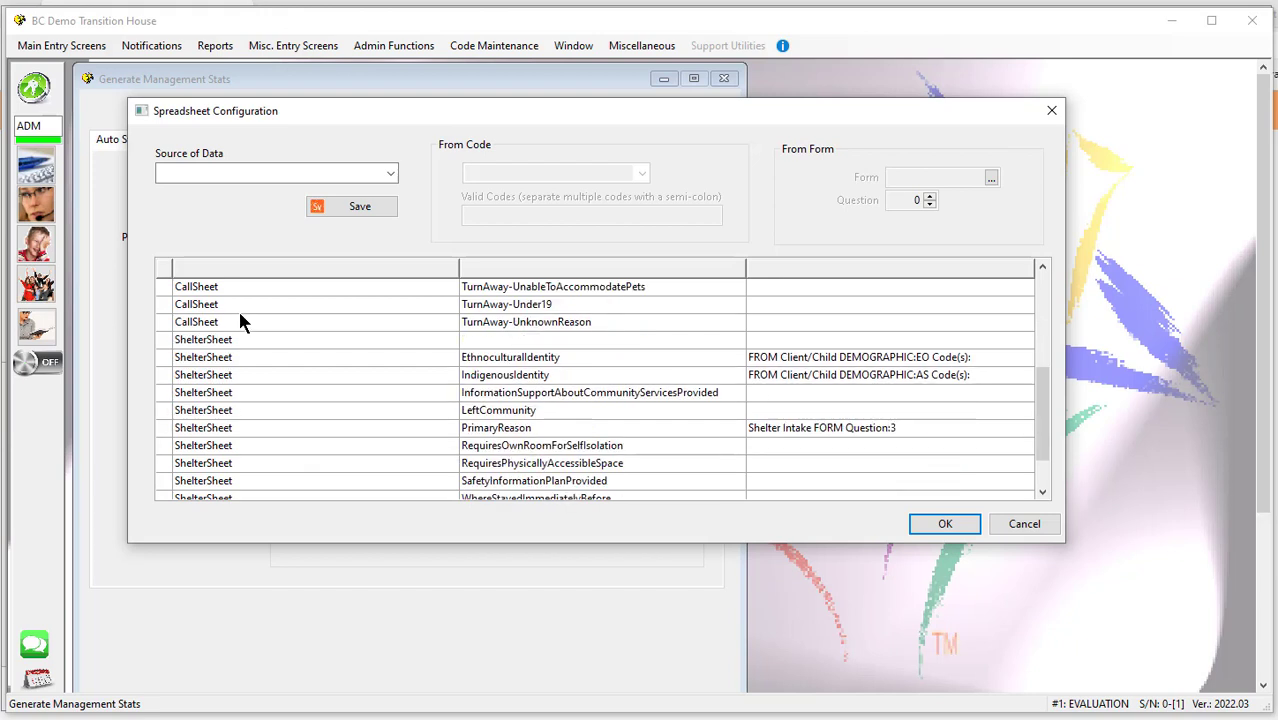
pyautogui.scroll(-1, 256, 372)
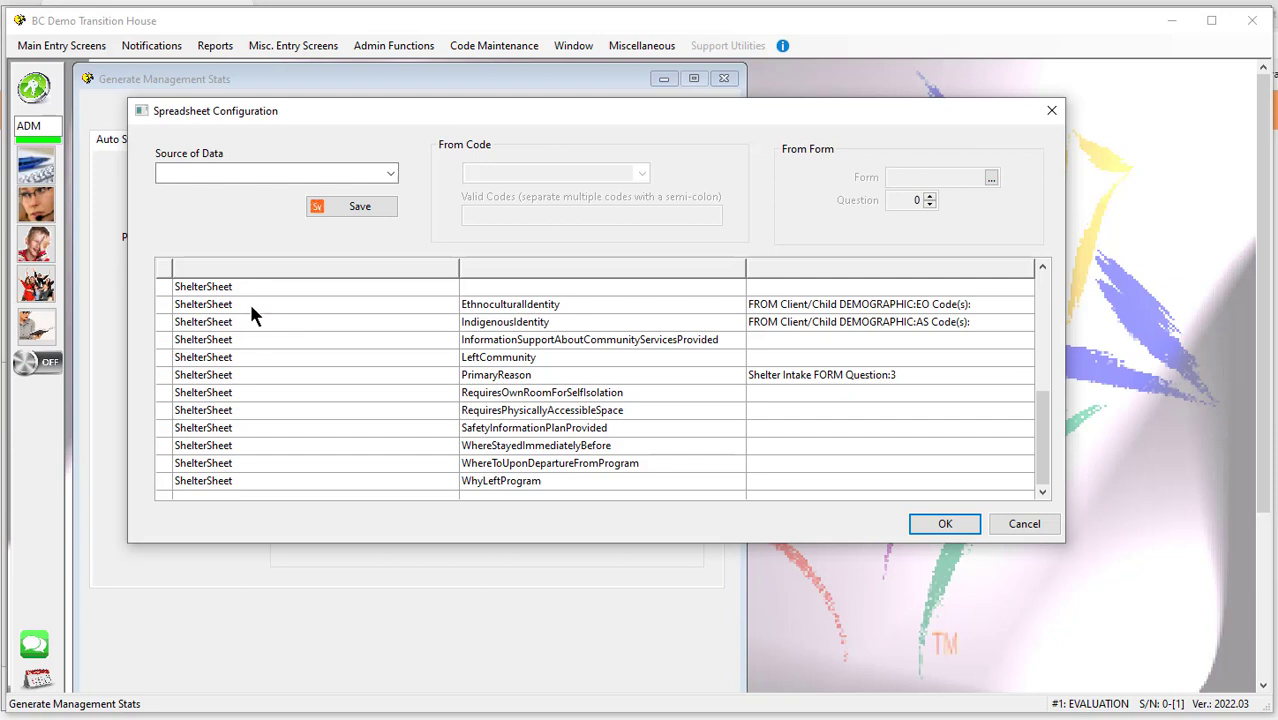
# - Map the ShelterSheet EthnoculturalIdentity row to 1 - From Client/Child Demographic Field with code EO - Ethnic Origin, and save the mapping
pyautogui.click(357, 307)
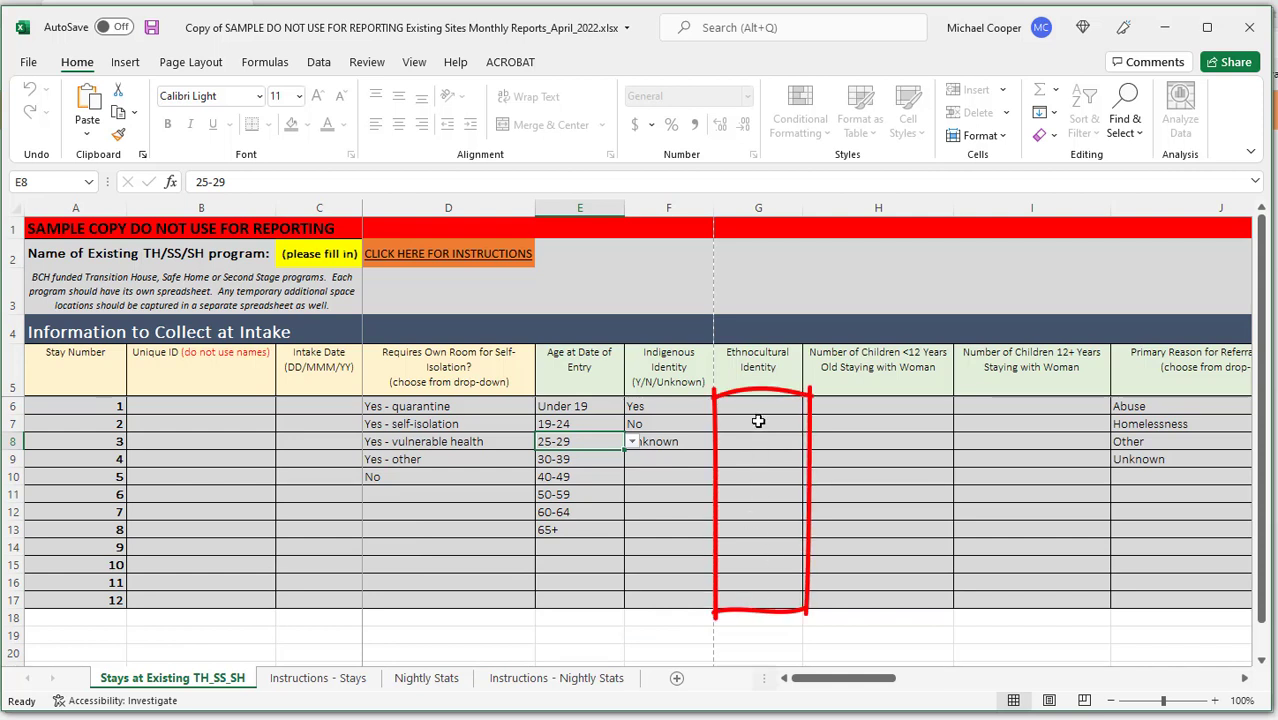
pyautogui.hotkey('alt', 'Tab')
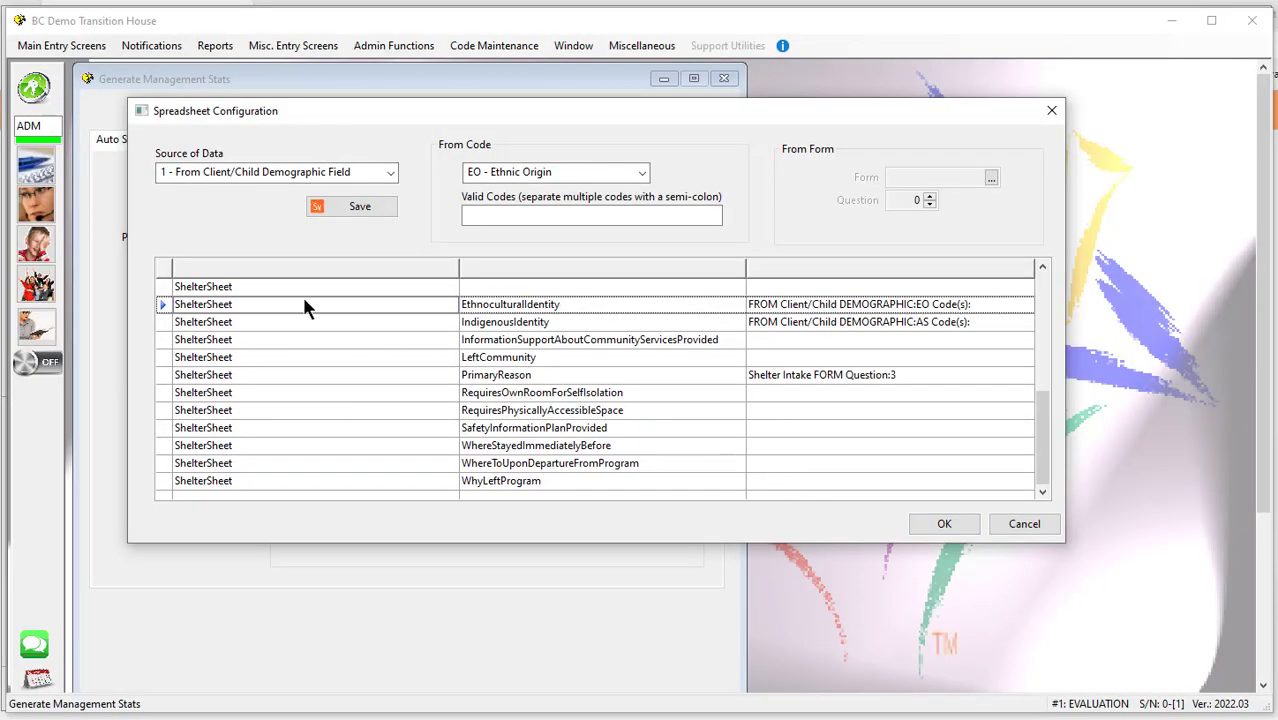
pyautogui.click(390, 173)
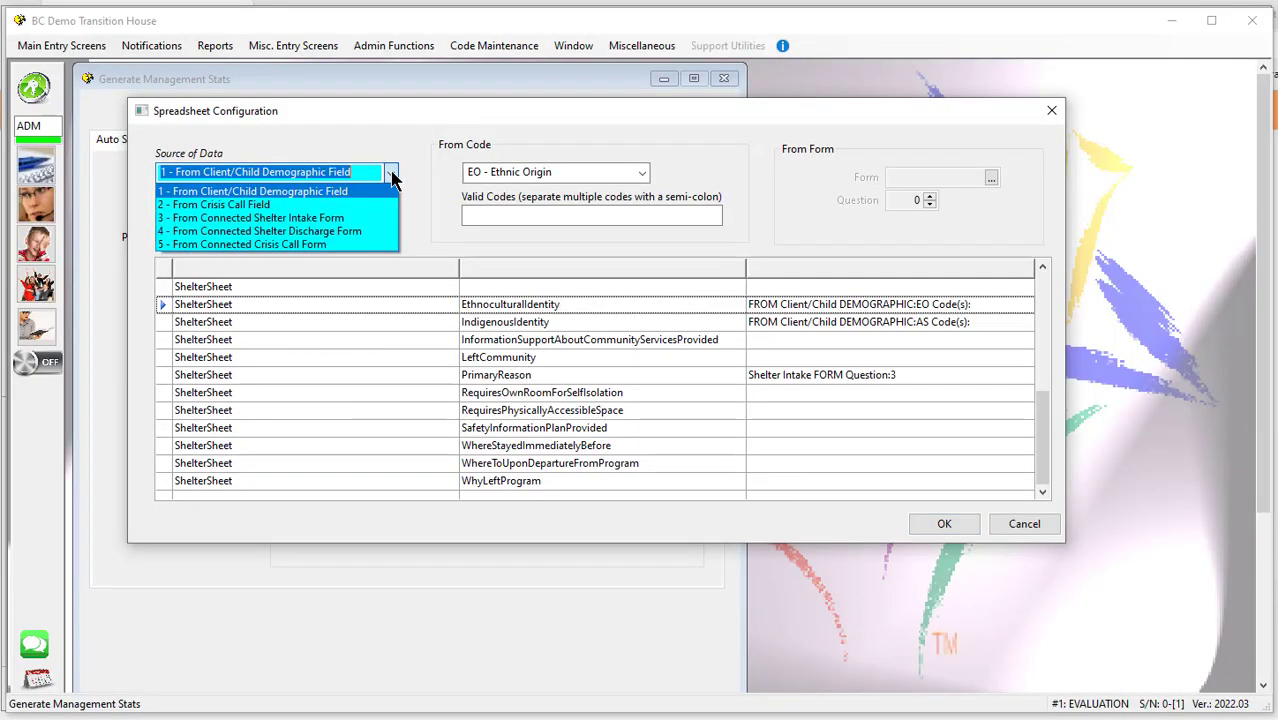
pyautogui.click(282, 191)
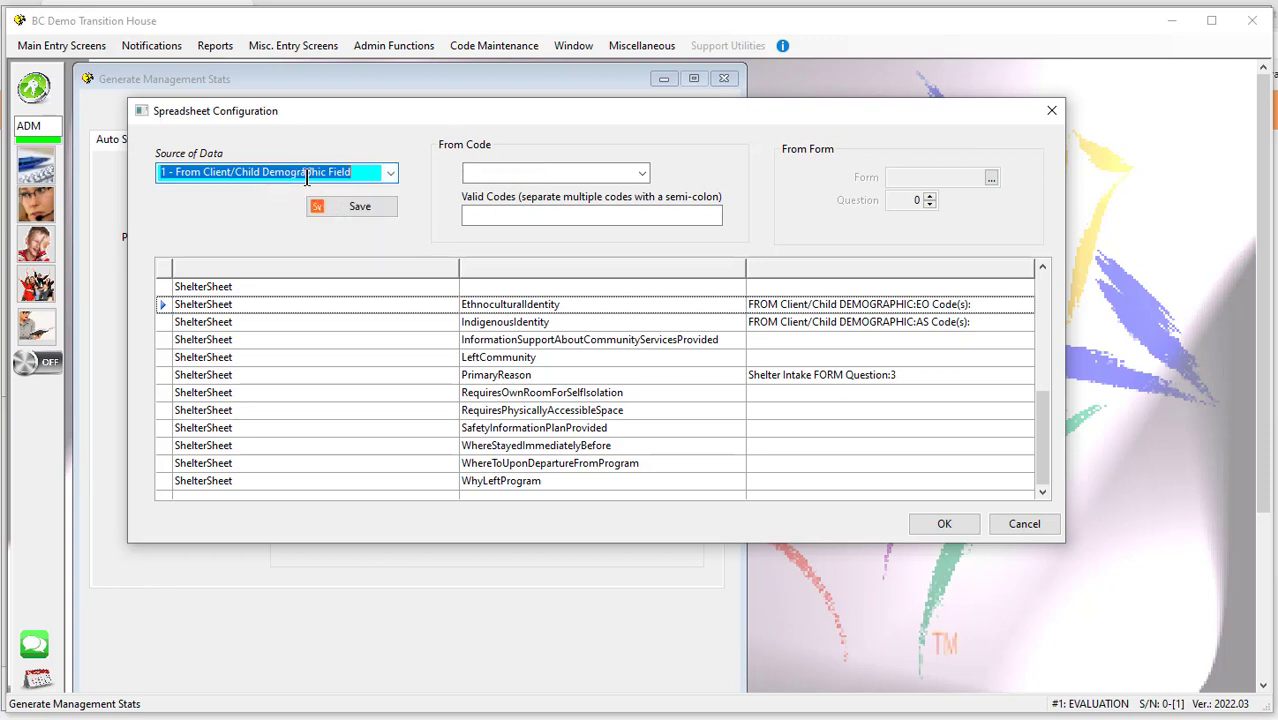
pyautogui.click(642, 173)
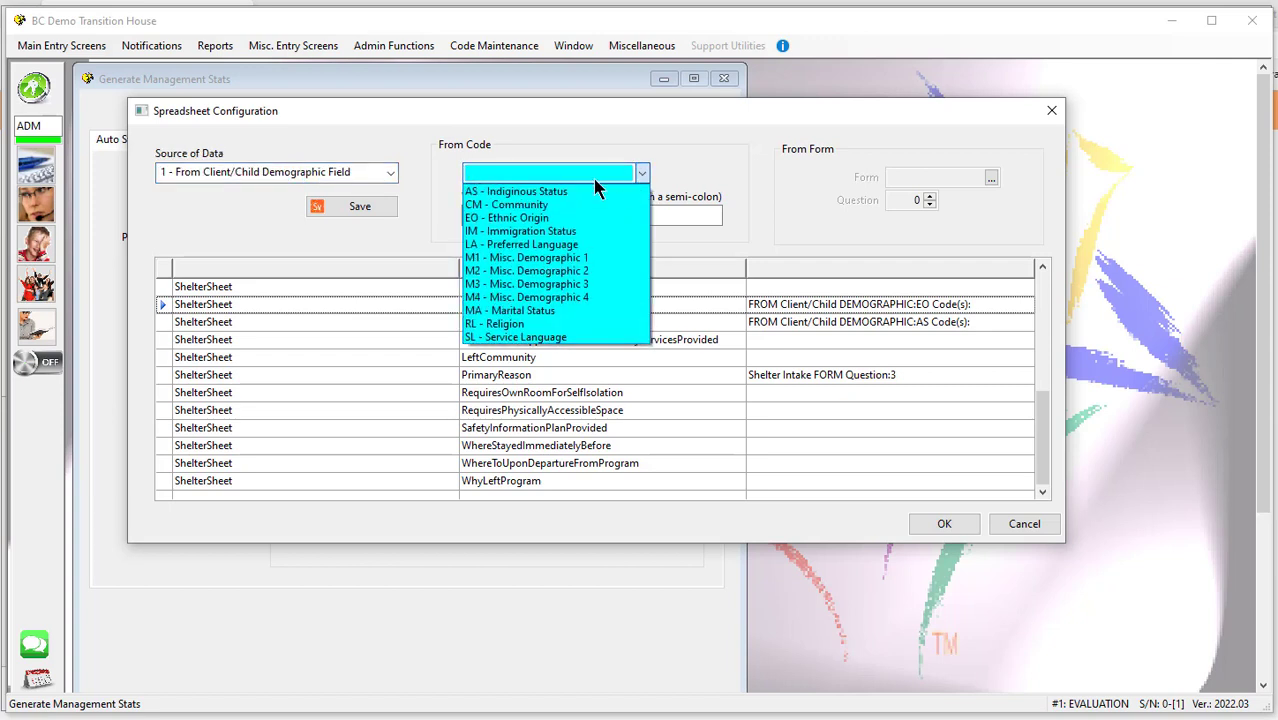
pyautogui.click(562, 217)
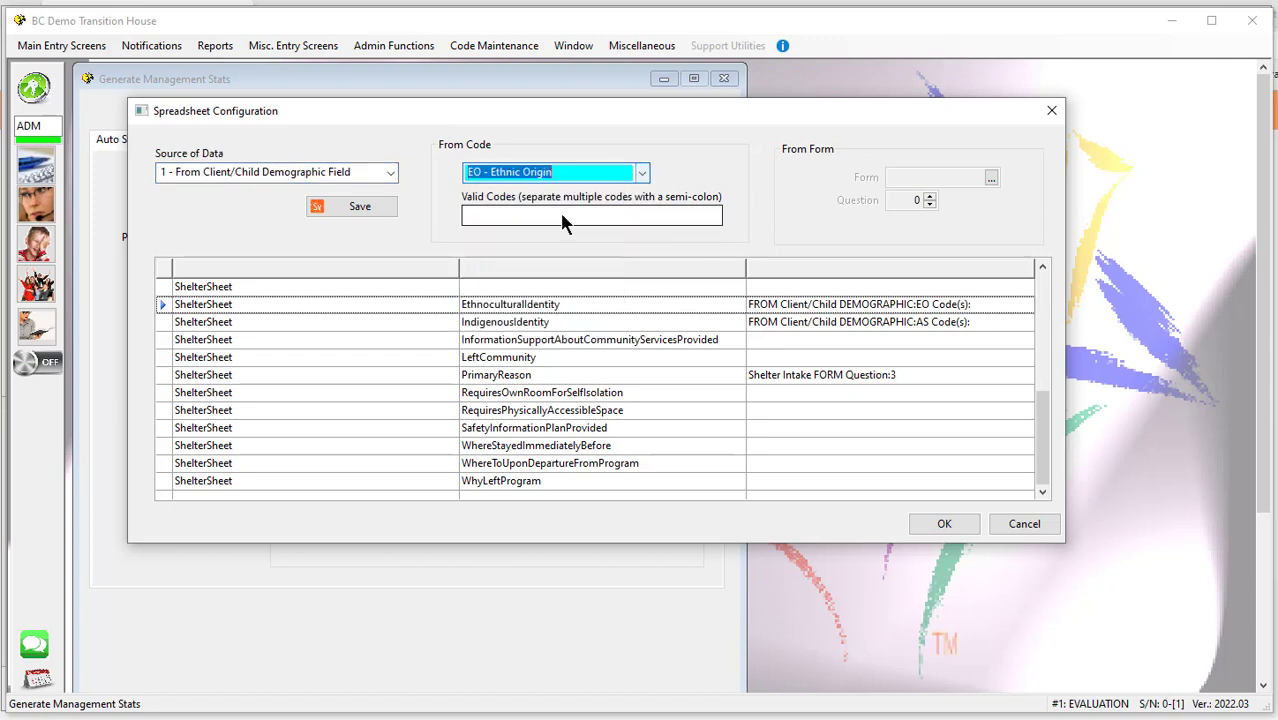
pyautogui.click(360, 207)
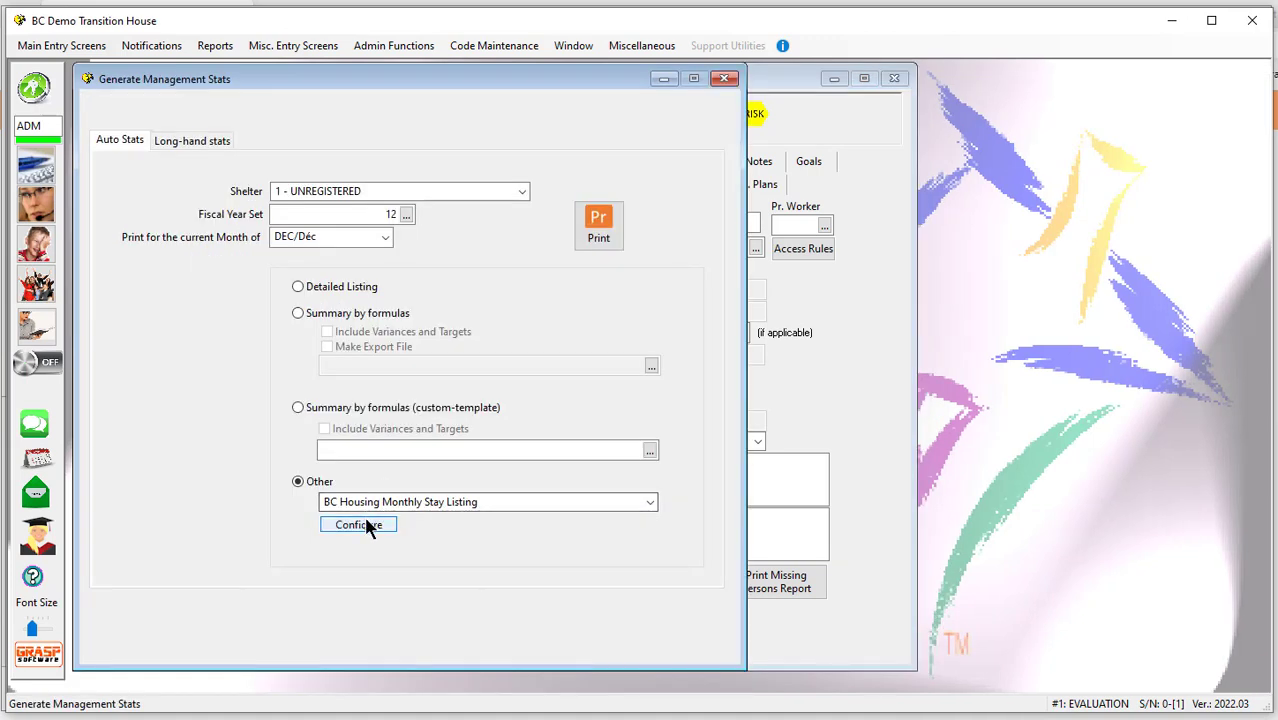
# - Reopen the spreadsheet configuration, check the data source of the EthnoculturalIdentity row, and accept the configuration
pyautogui.click(366, 522)
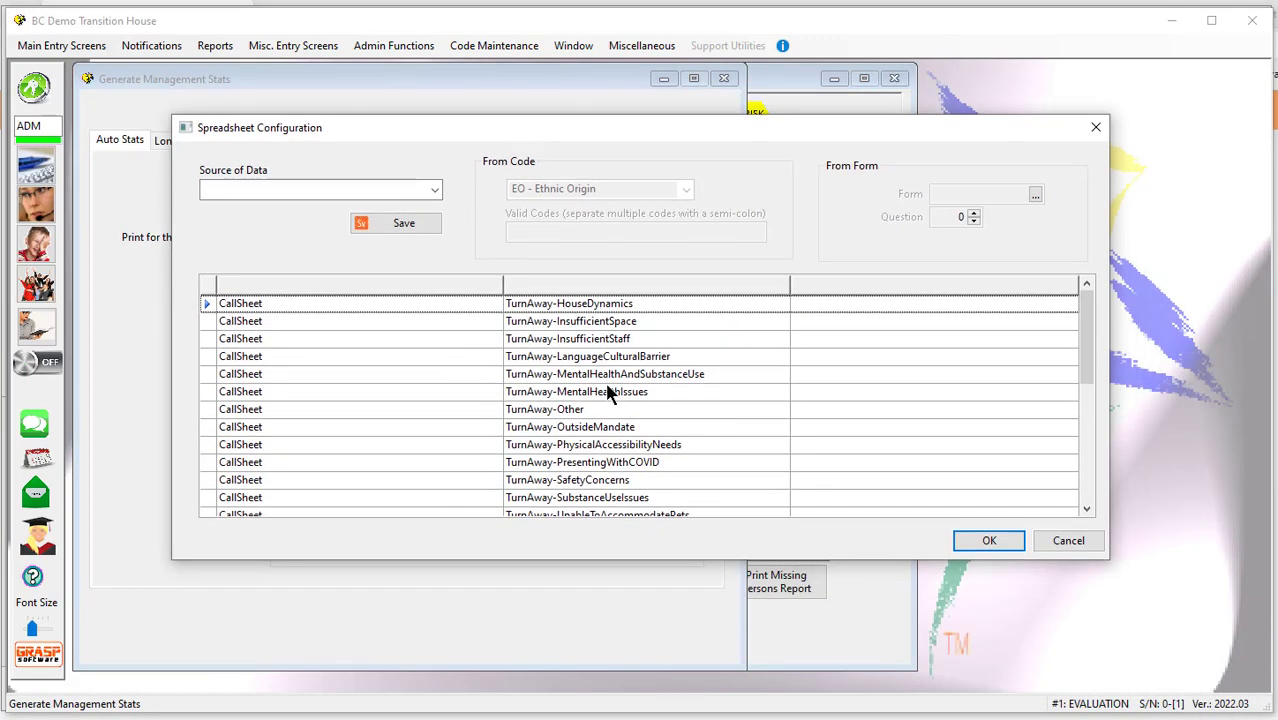
pyautogui.scroll(-3, 607, 391)
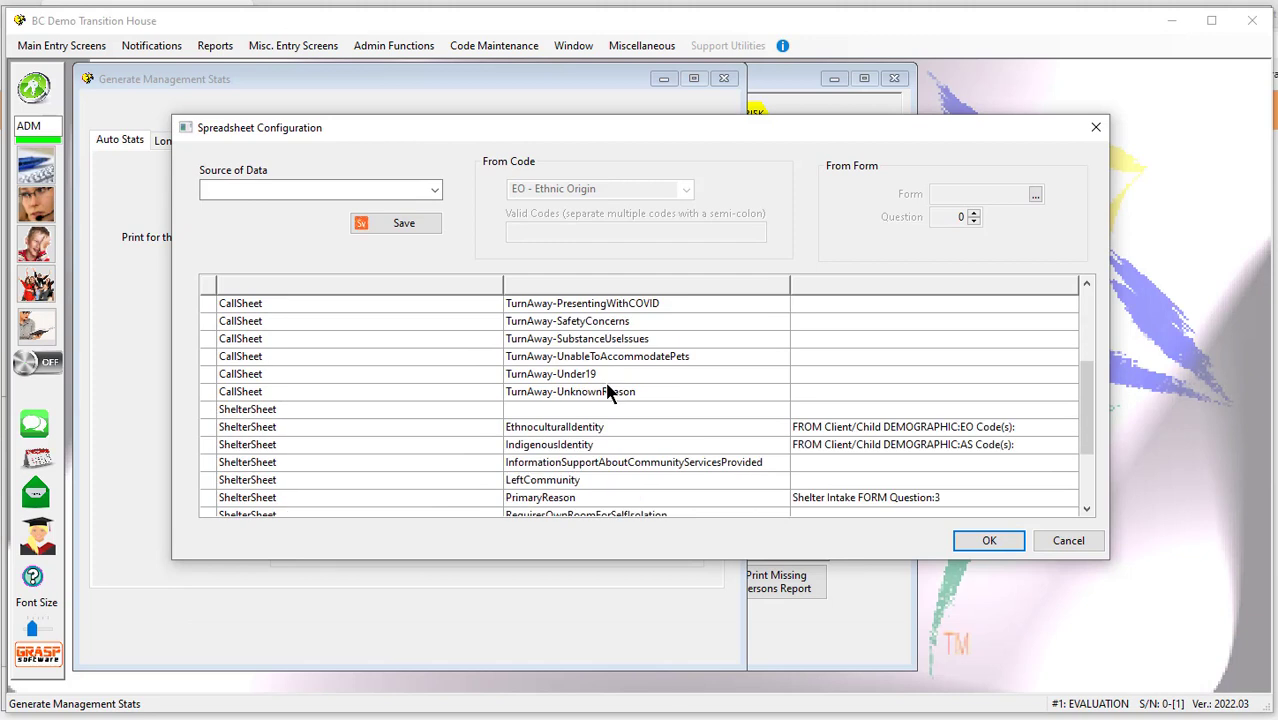
pyautogui.click(278, 426)
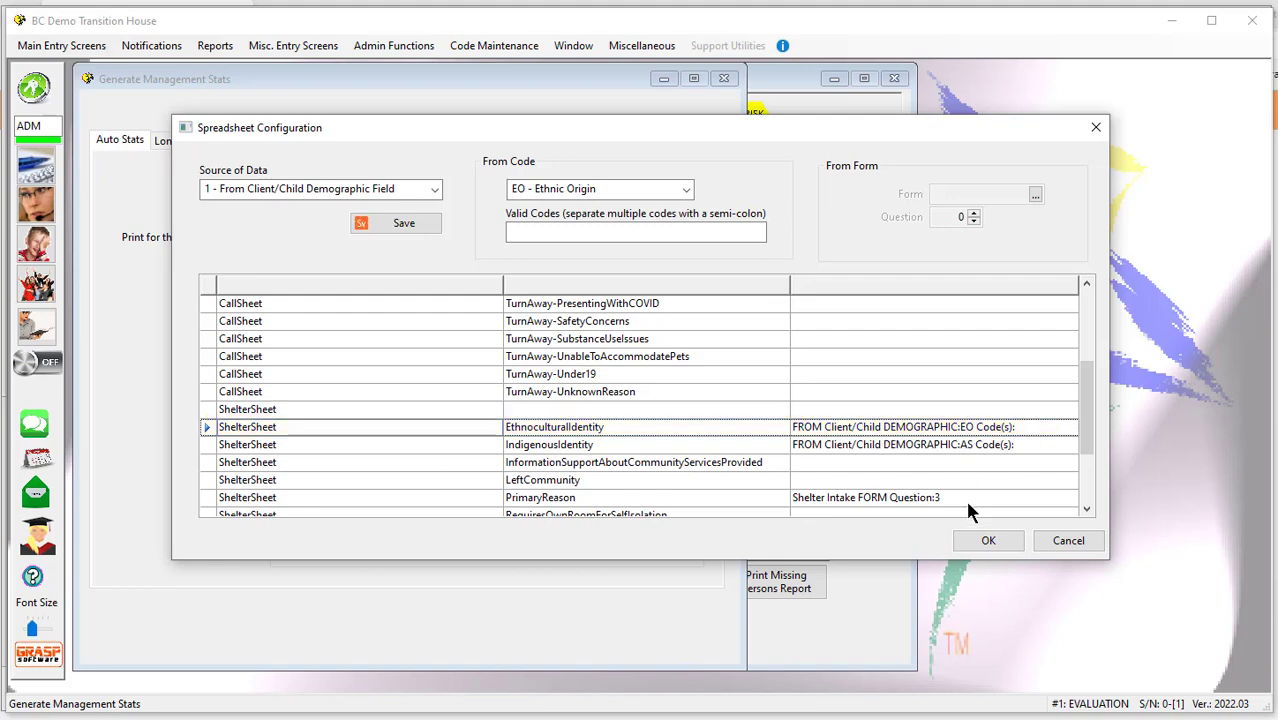
pyautogui.click(987, 541)
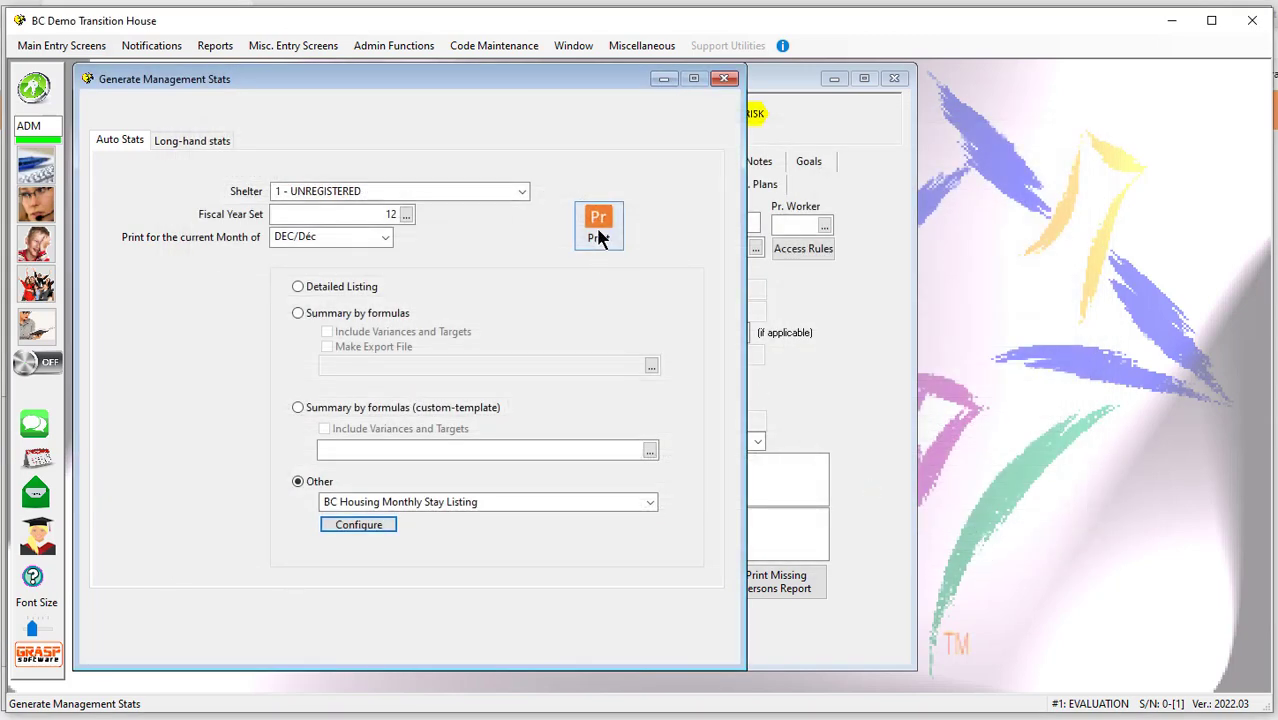
# - Generate the BC Housing Monthly Stay Listing spreadsheet again and check its Ethnocultural Identity column
pyautogui.click(600, 237)
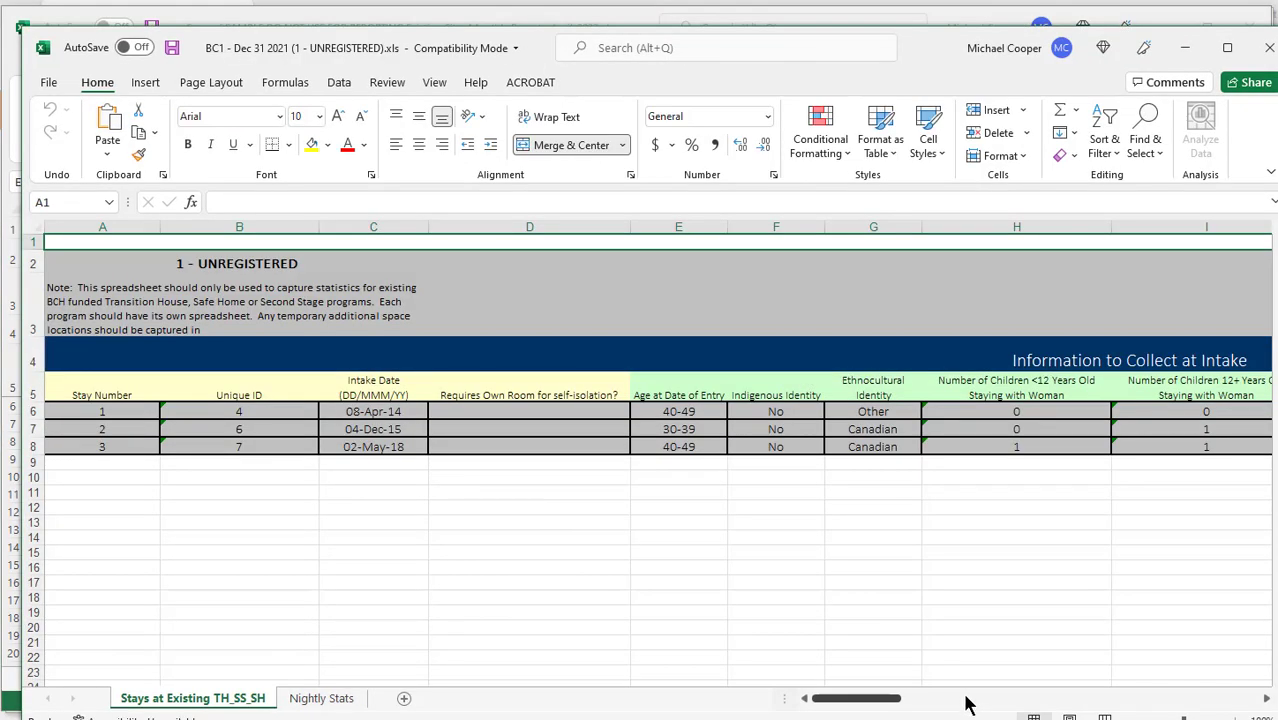
pyautogui.click(965, 705)
pyautogui.click(852, 703)
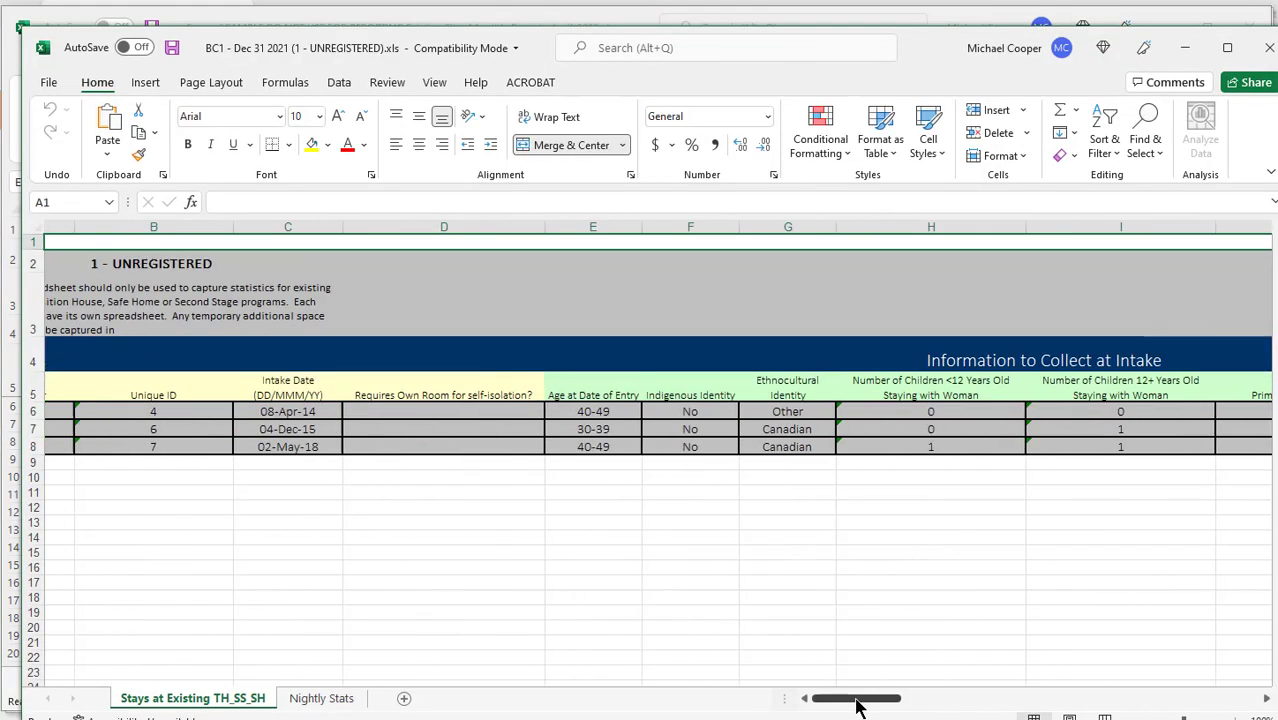
pyautogui.moveTo(820, 365)
pyautogui.mouseDown()
pyautogui.moveTo(936, 477)
pyautogui.moveTo(900, 365)
pyautogui.moveTo(820, 366)
pyautogui.mouseUp()
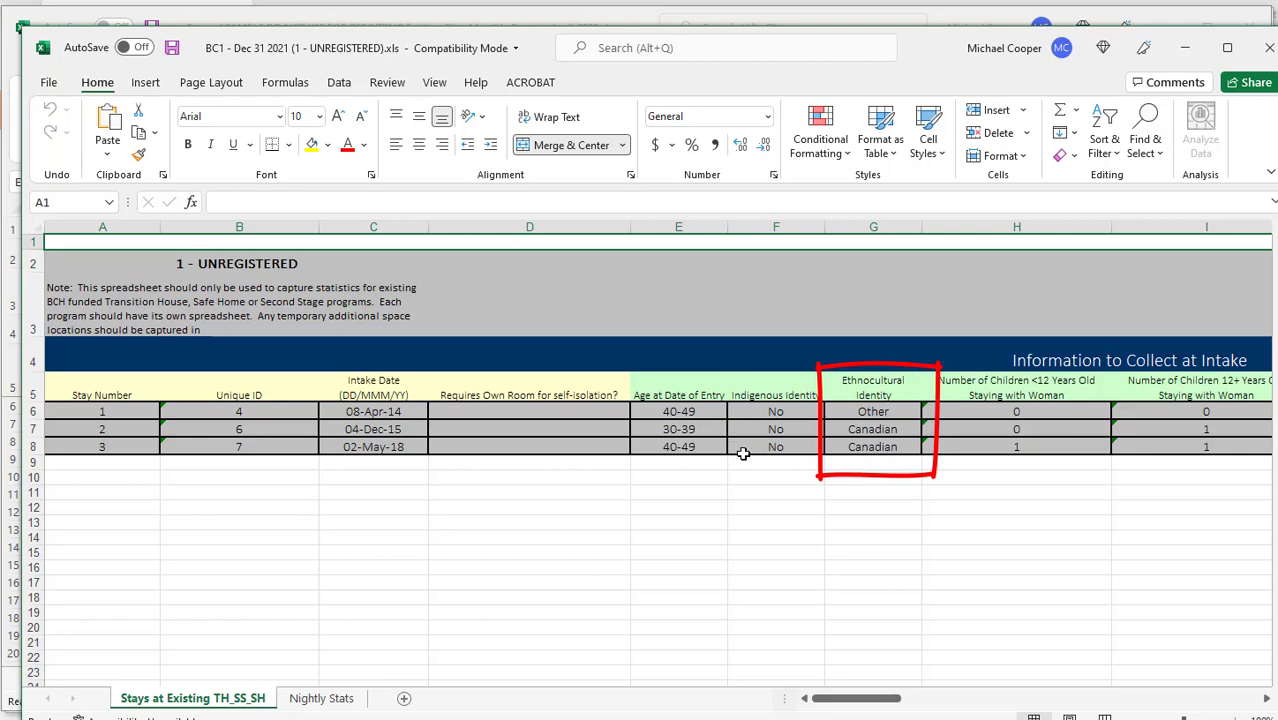
pyautogui.click(1184, 47)
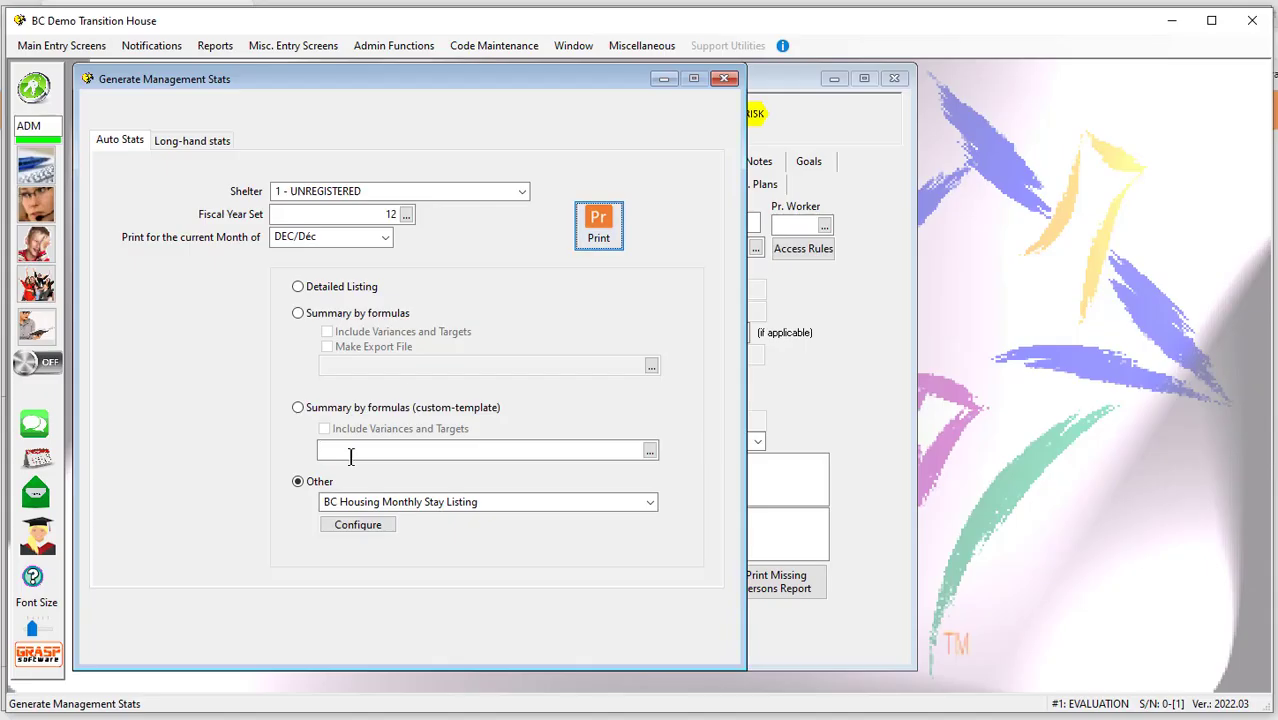
# - Review the data source and code of the ShelterSheet IndigenousIdentity row in the spreadsheet configuration, and close the configuration
pyautogui.click(357, 525)
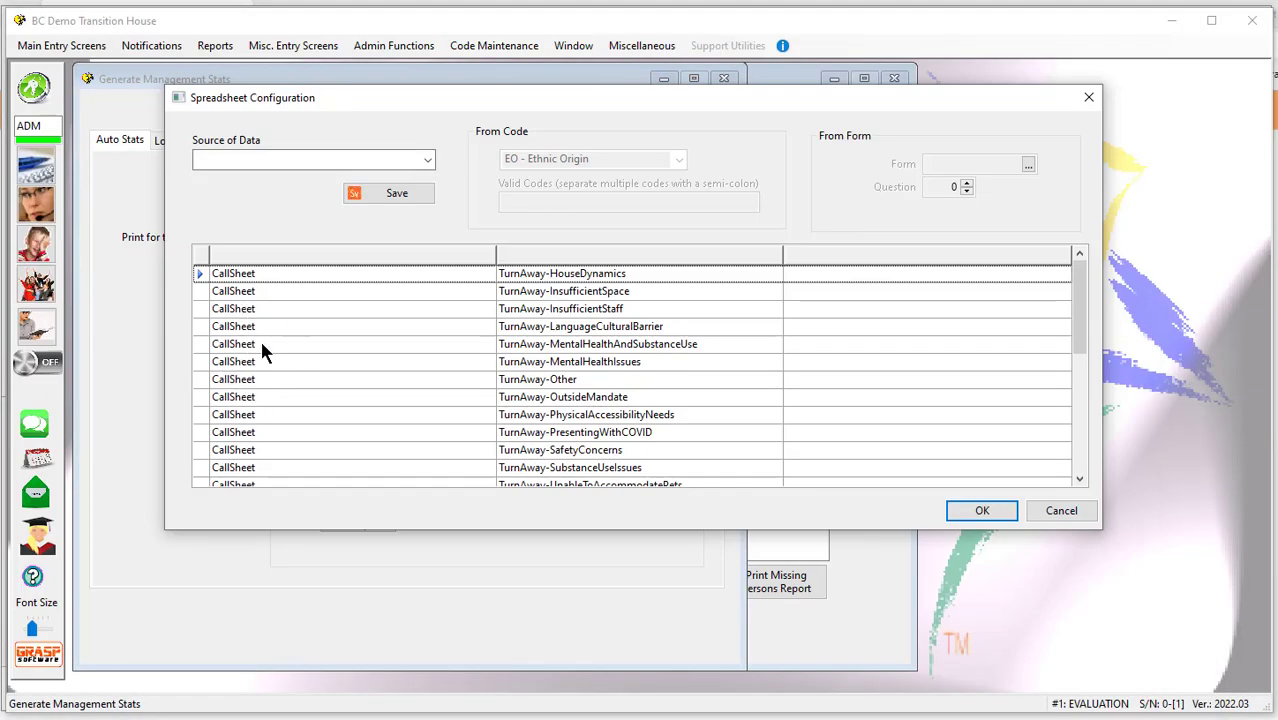
pyautogui.scroll(-8, 262, 343)
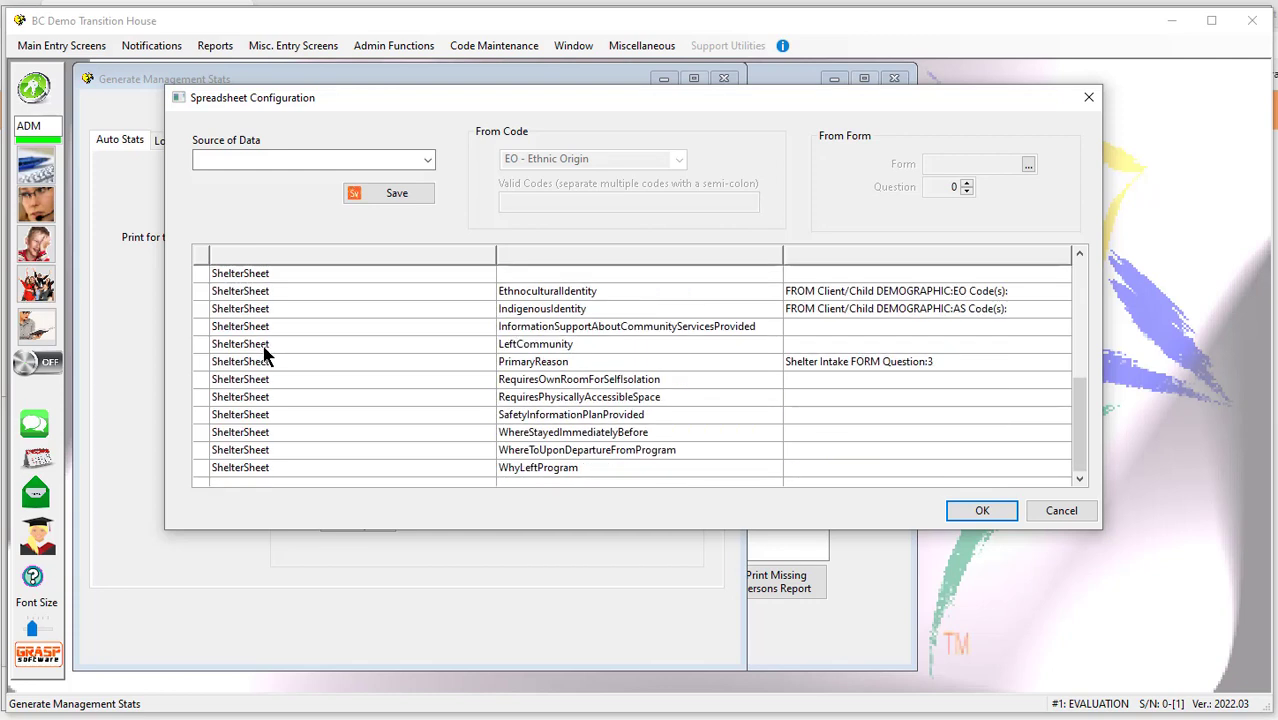
pyautogui.click(251, 312)
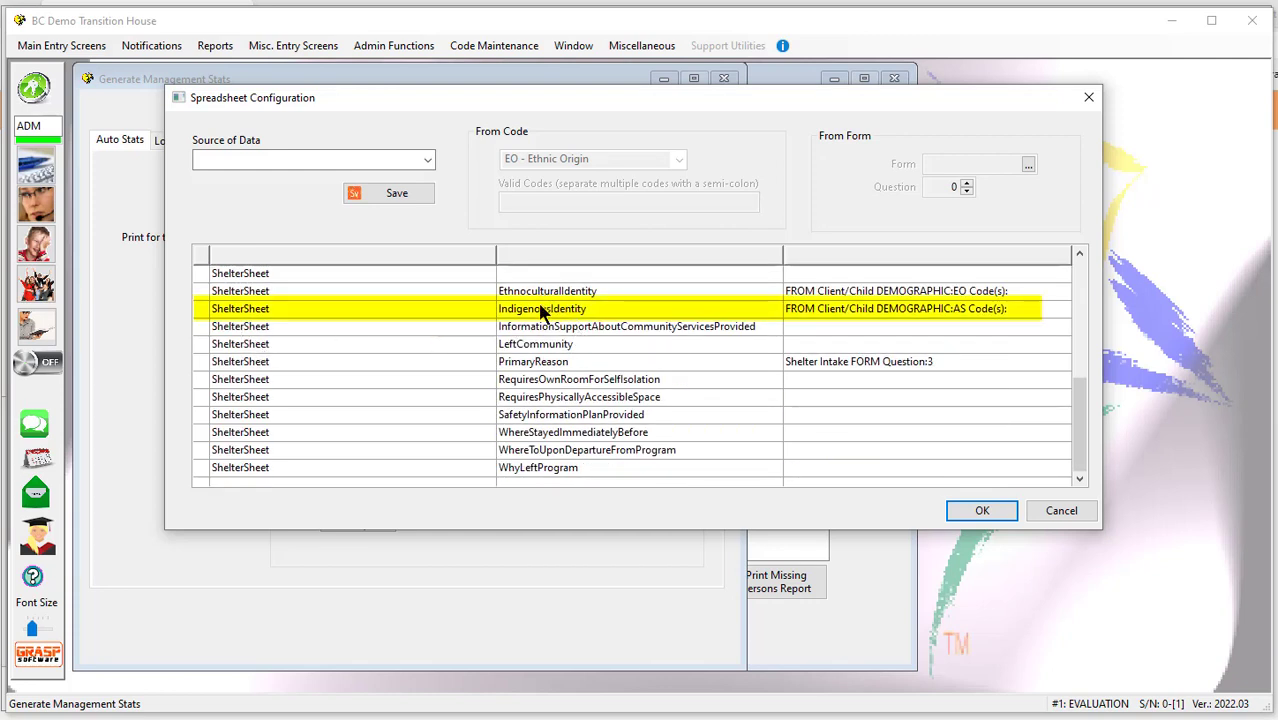
pyautogui.click(326, 308)
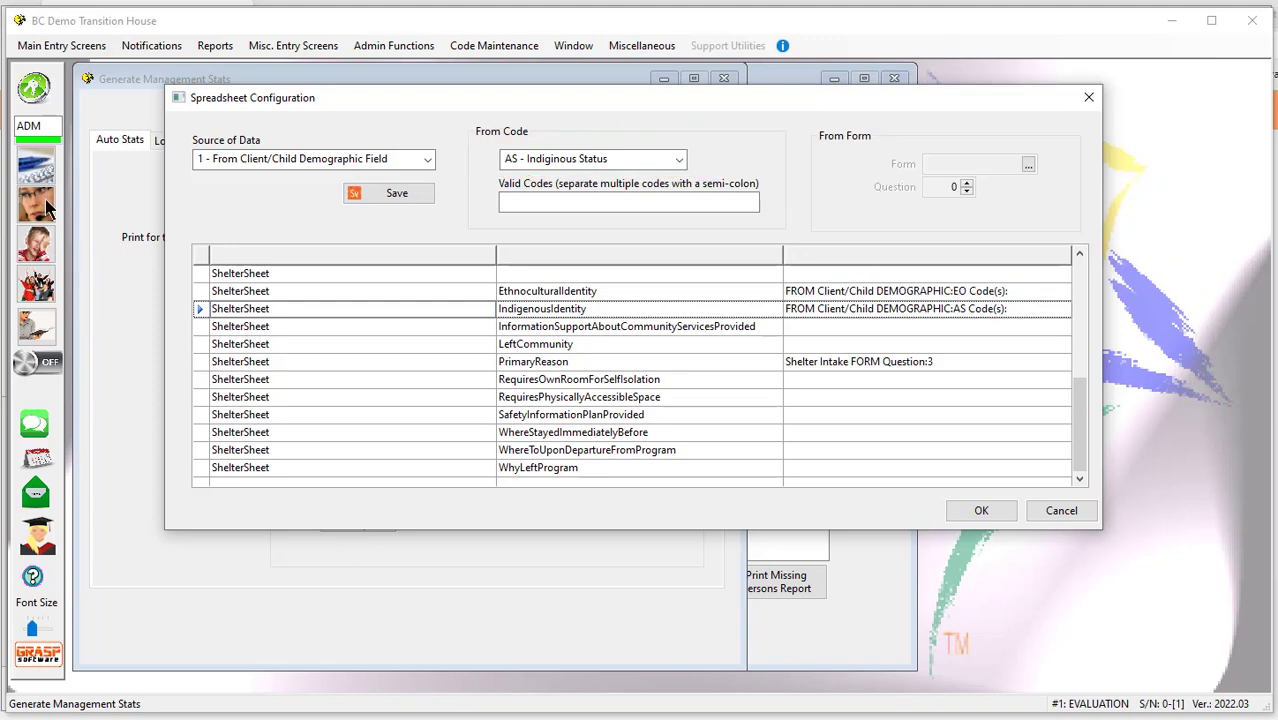
pyautogui.click(42, 166)
pyautogui.click(1088, 97)
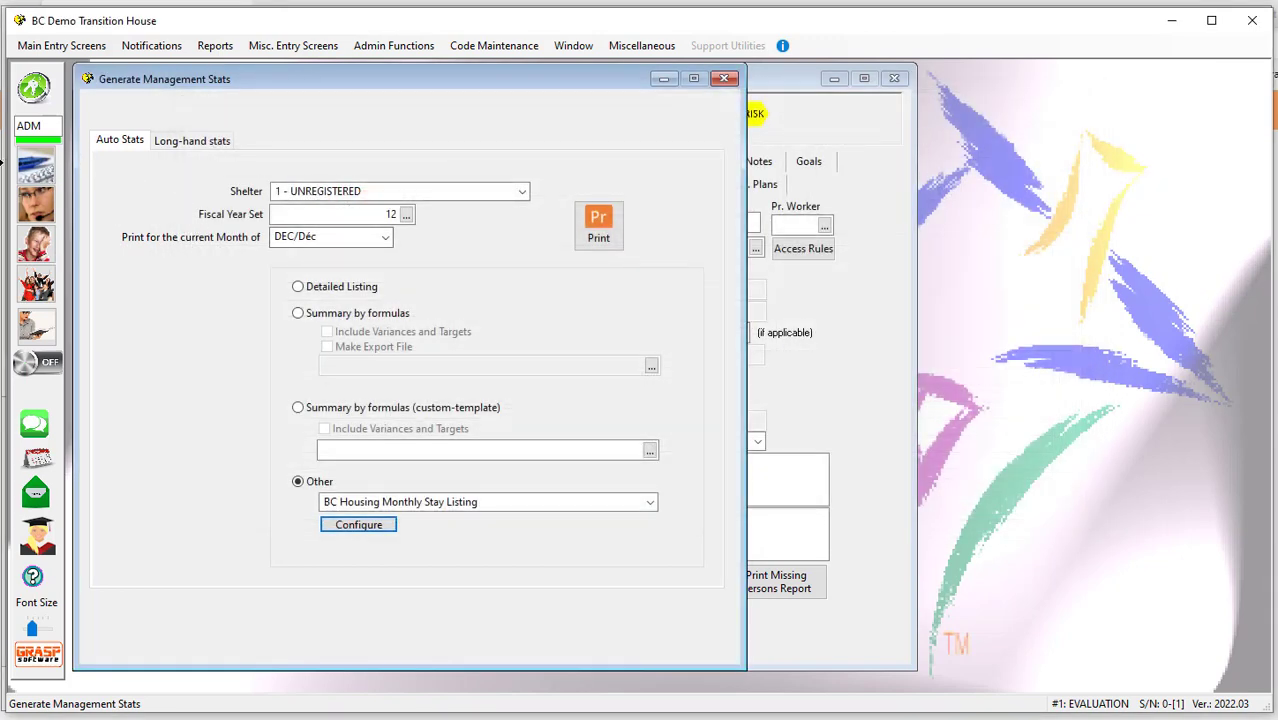
# - Open the intake form linked to the client's stay 7 in the Client Workbook, accepting today's date
pyautogui.click(20, 182)
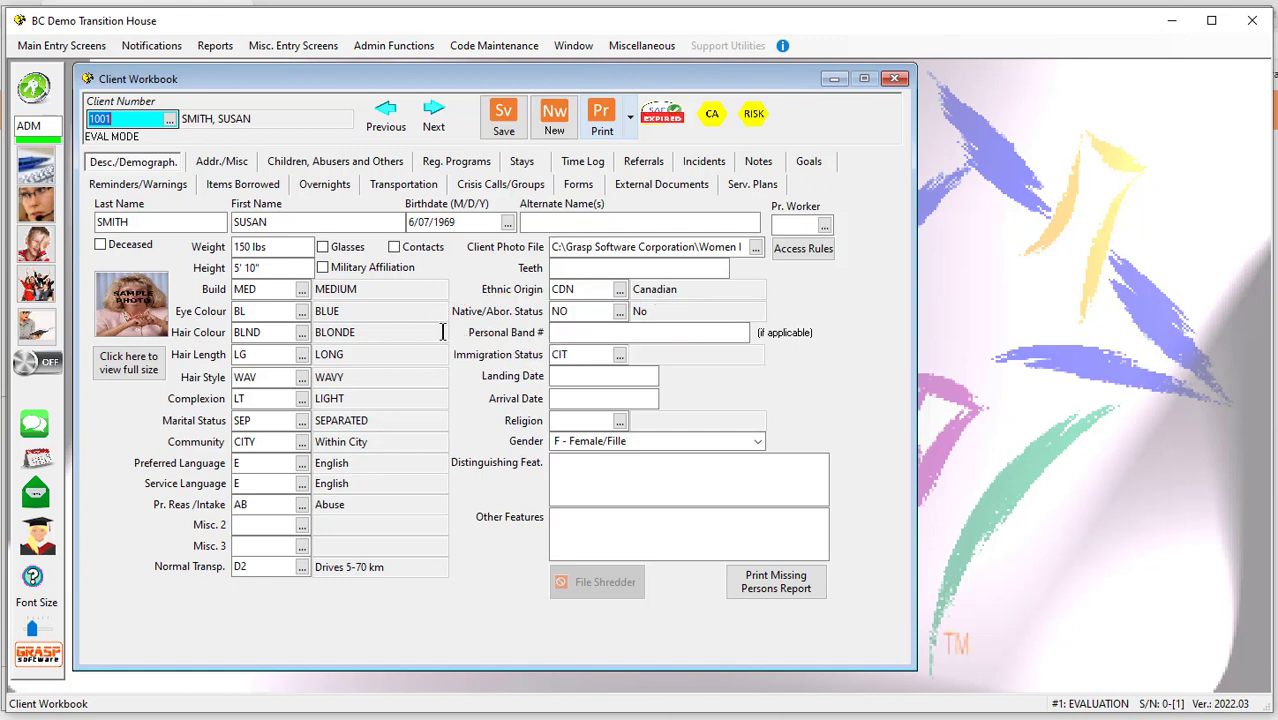
pyautogui.click(520, 166)
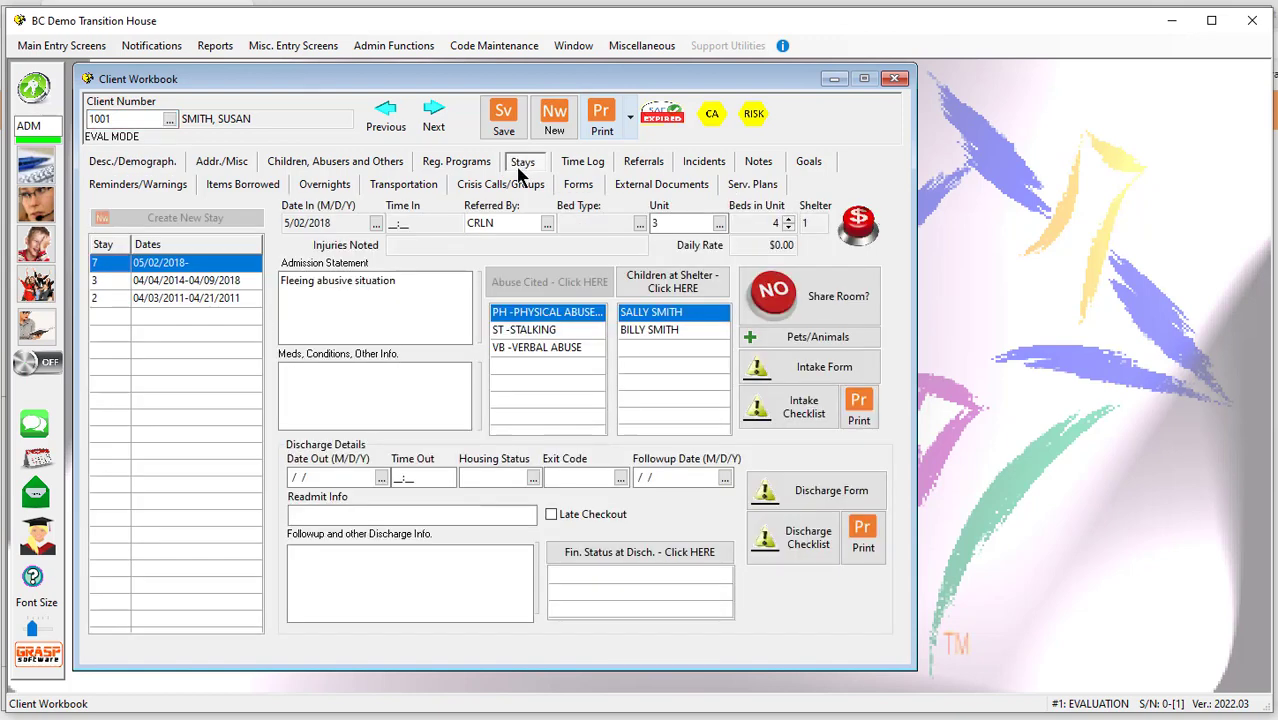
pyautogui.click(803, 374)
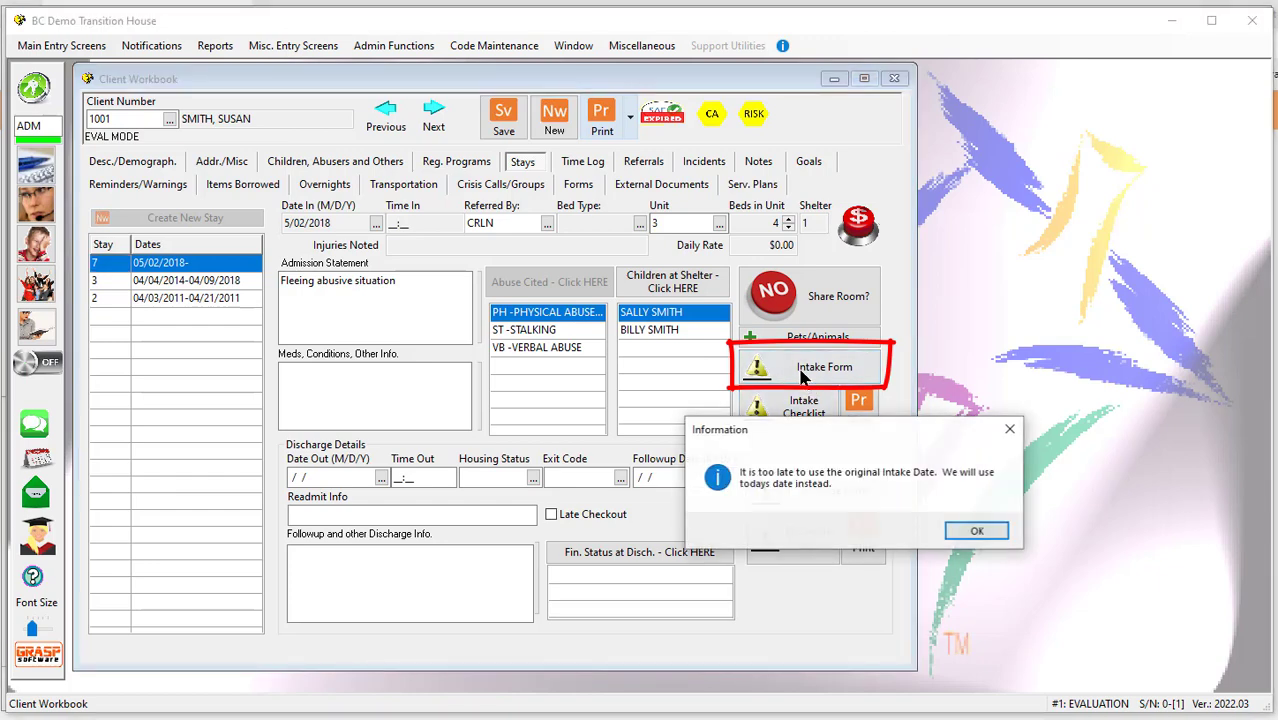
pyautogui.click(975, 531)
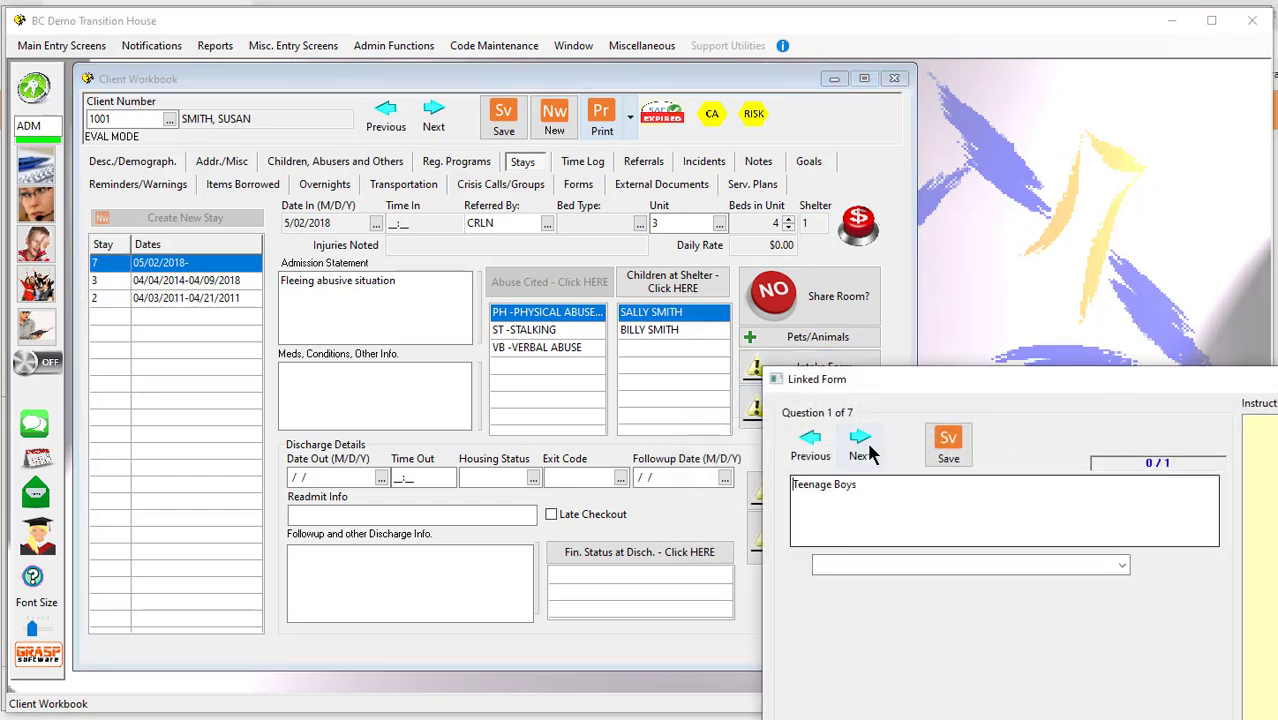
# - Answer the intake form's question 3, the primary reason for the stay, with "a. Abuse" and save the form
pyautogui.click(862, 446)
pyautogui.click(862, 446)
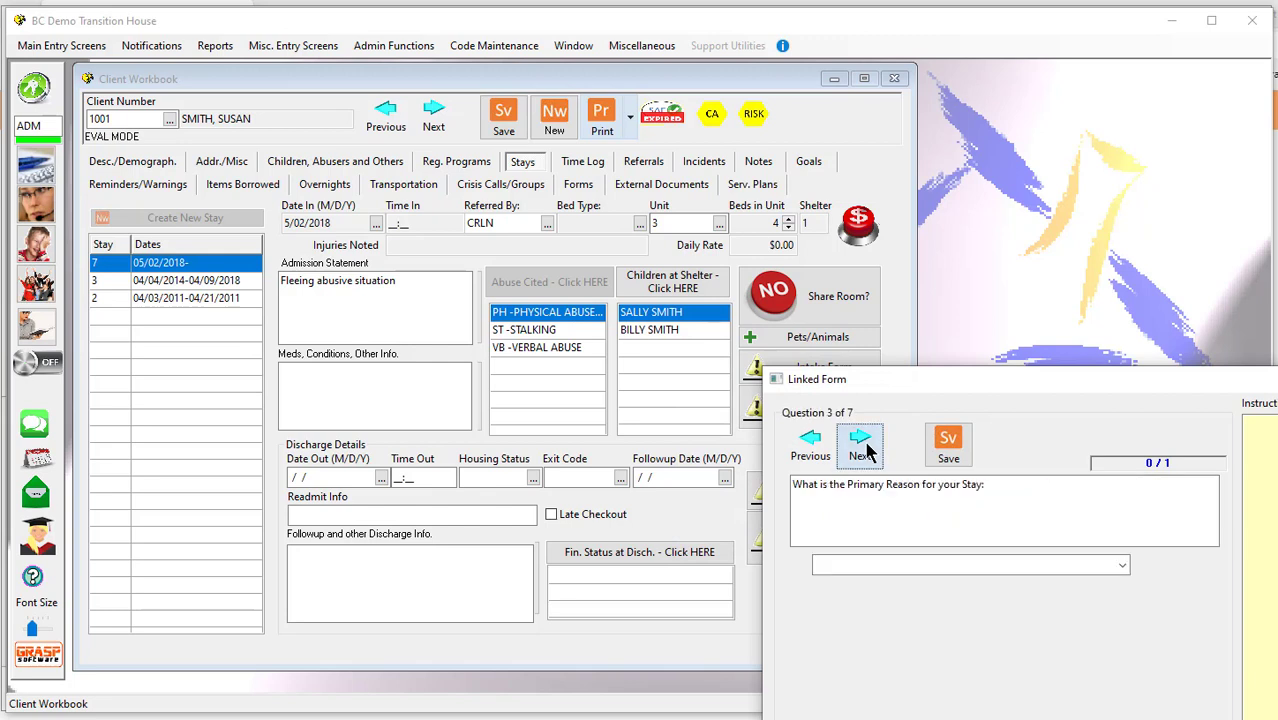
pyautogui.click(1125, 567)
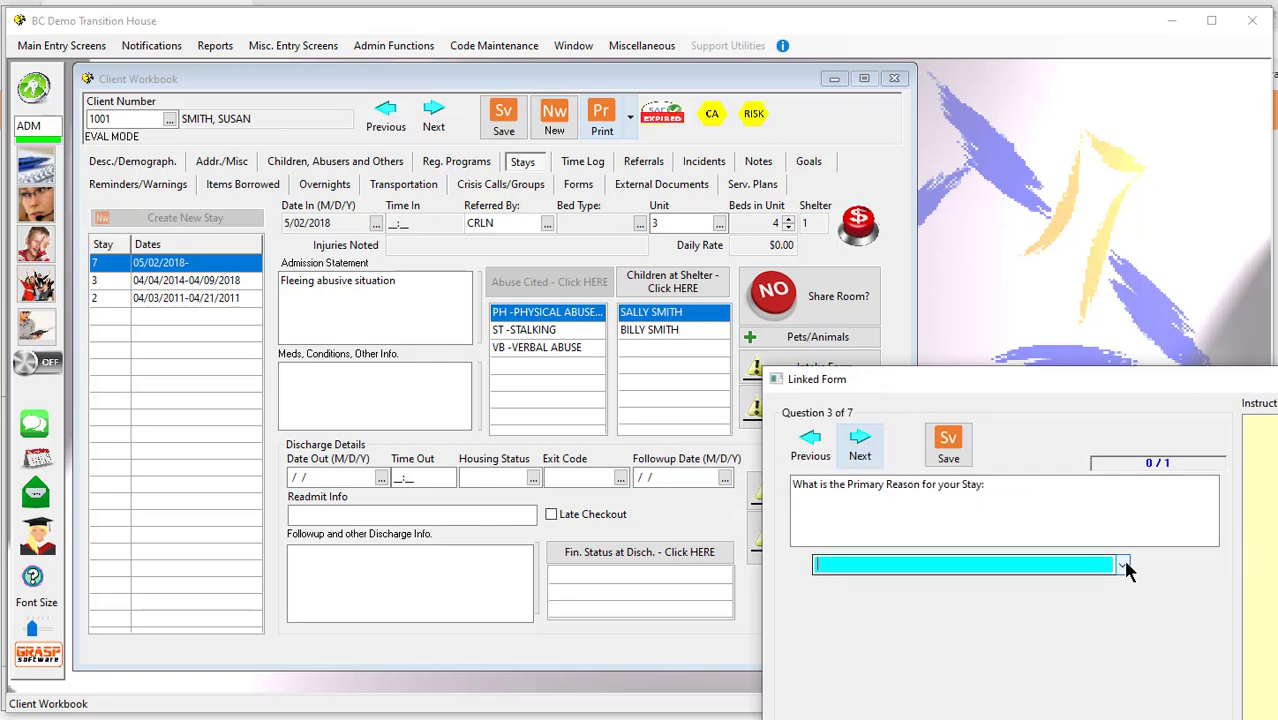
pyautogui.click(1125, 567)
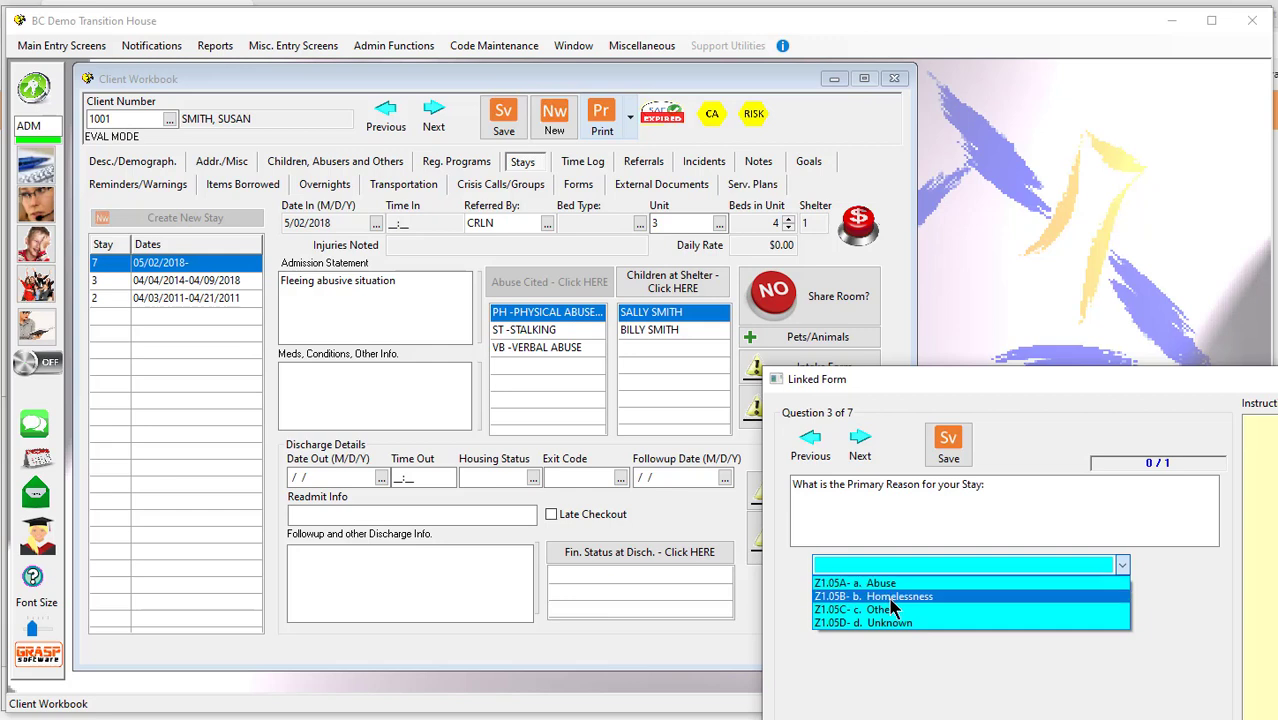
pyautogui.click(880, 583)
pyautogui.click(953, 458)
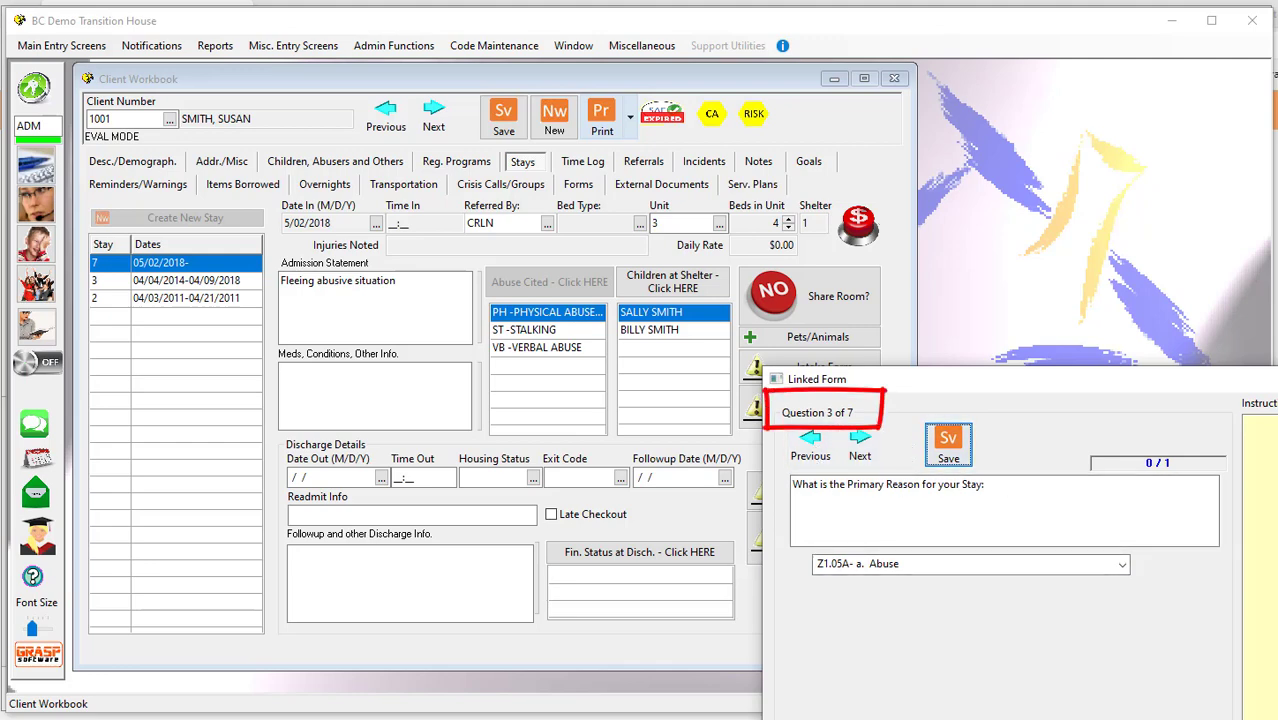
pyautogui.click(948, 445)
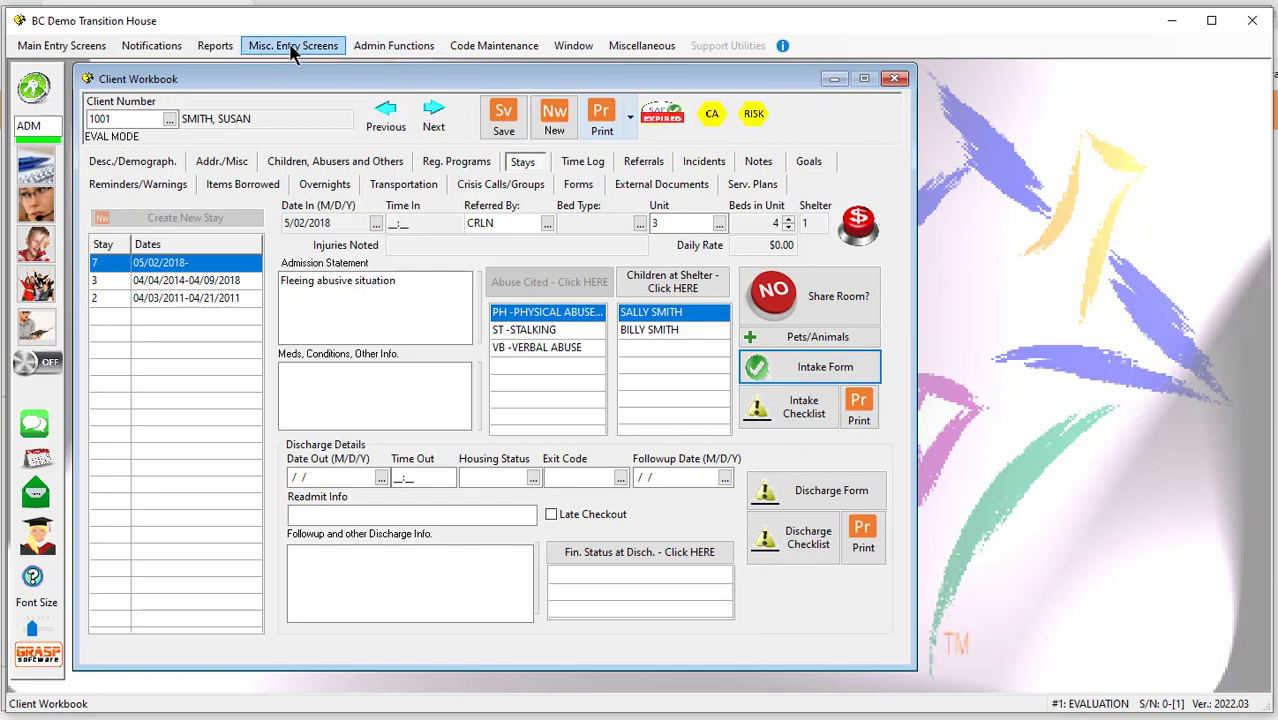
# - Reopen the BC Housing Monthly Stay Listing configuration, check the ShelterSheet PrimaryReason row's data source and question number, and accept the configuration
pyautogui.click(215, 46)
pyautogui.click(240, 101)
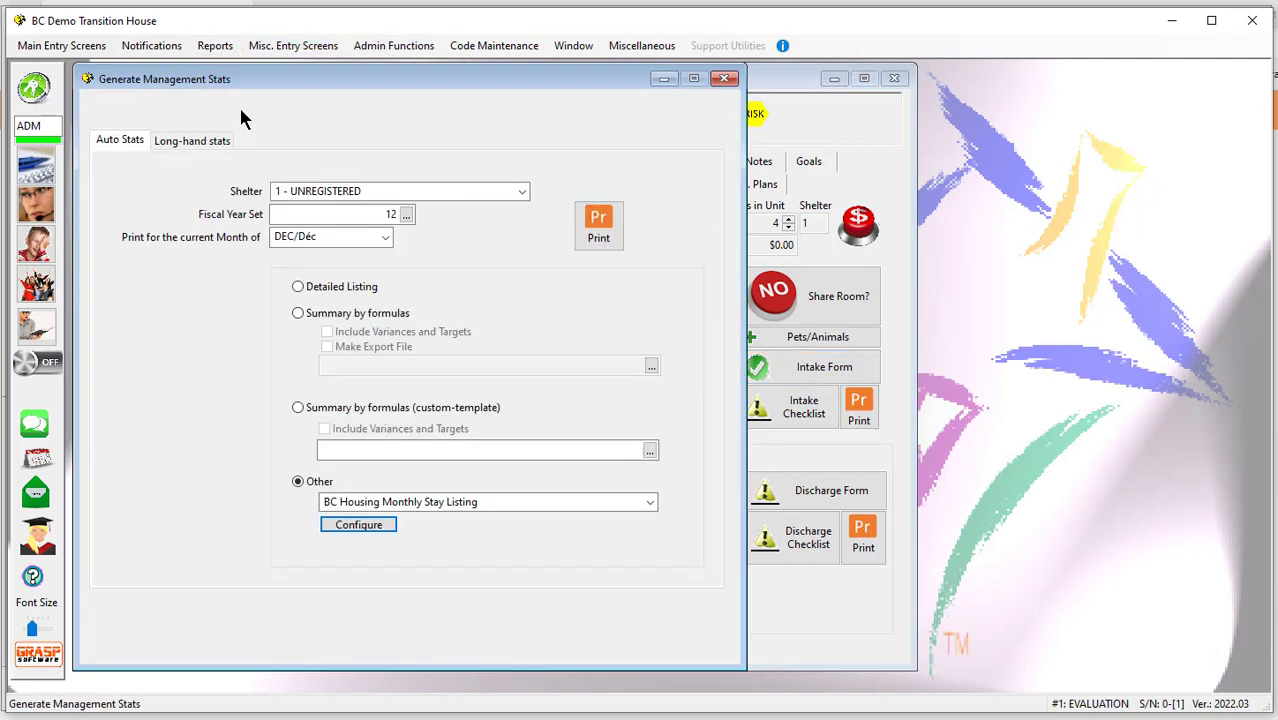
pyautogui.click(362, 524)
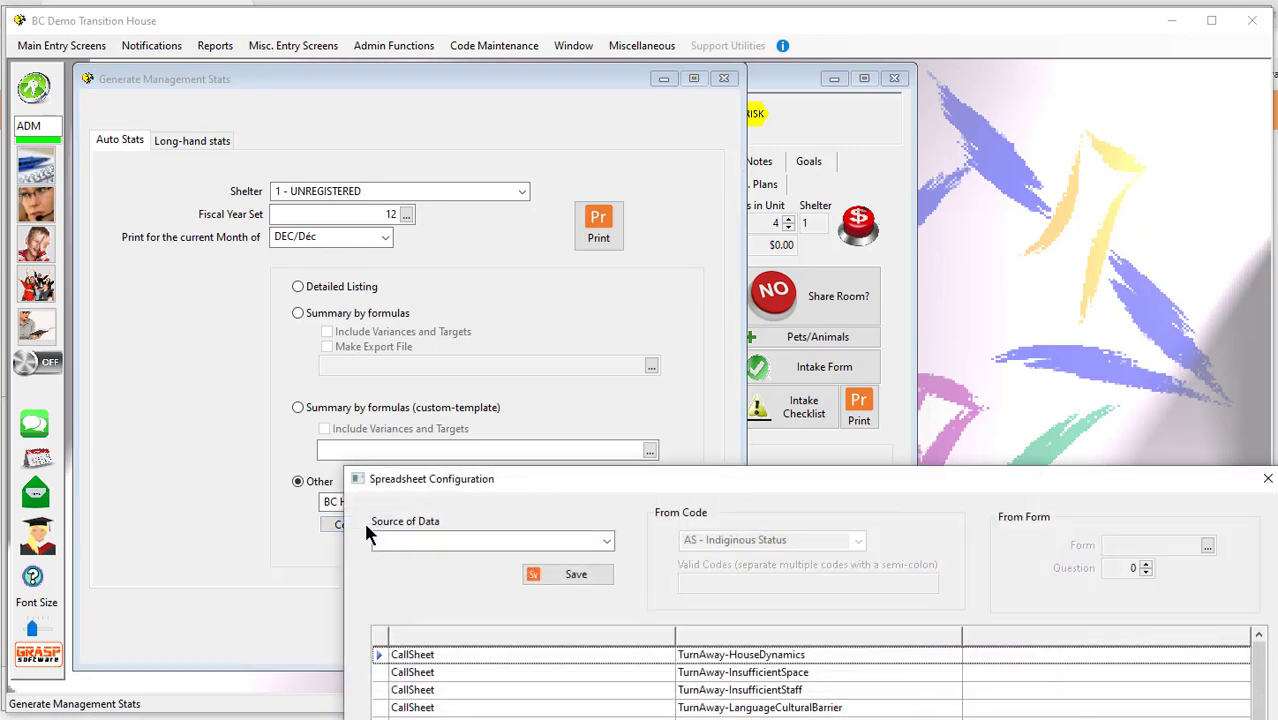
pyautogui.moveTo(520, 471); pyautogui.dragTo(388, 184)
pyautogui.scroll(-3, 379, 408)
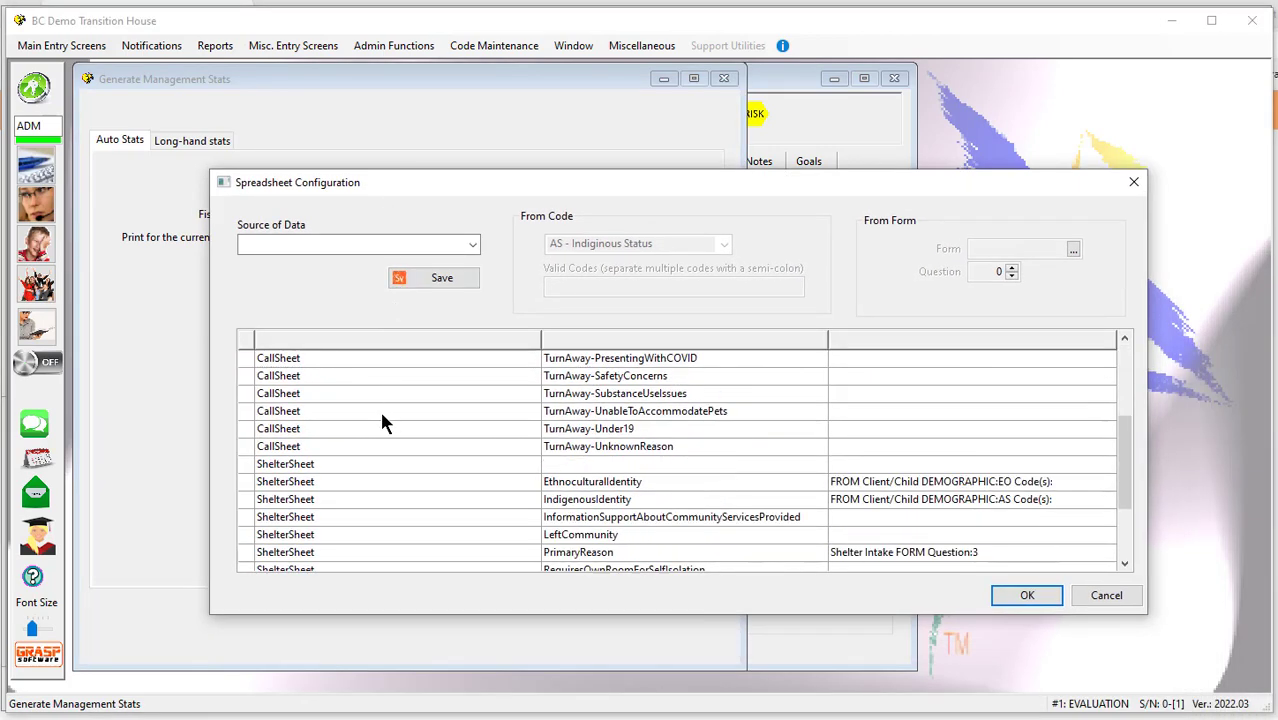
pyautogui.scroll(-1, 310, 474)
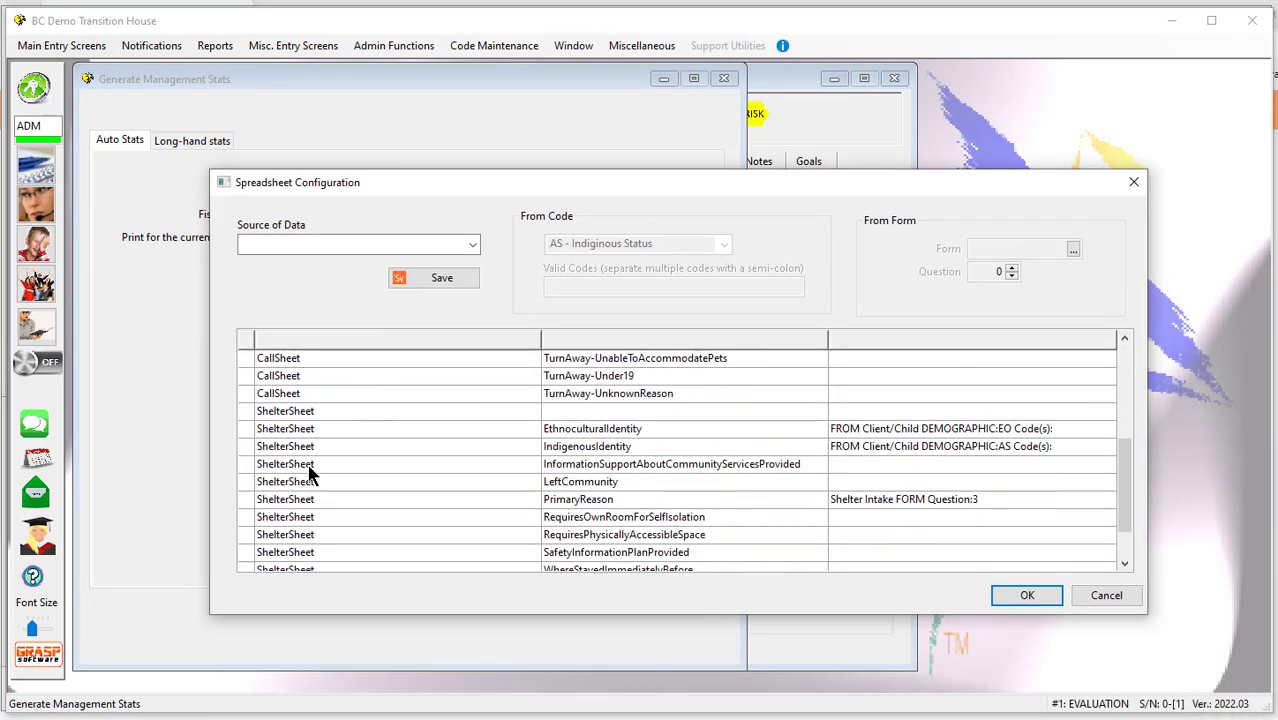
pyautogui.click(310, 503)
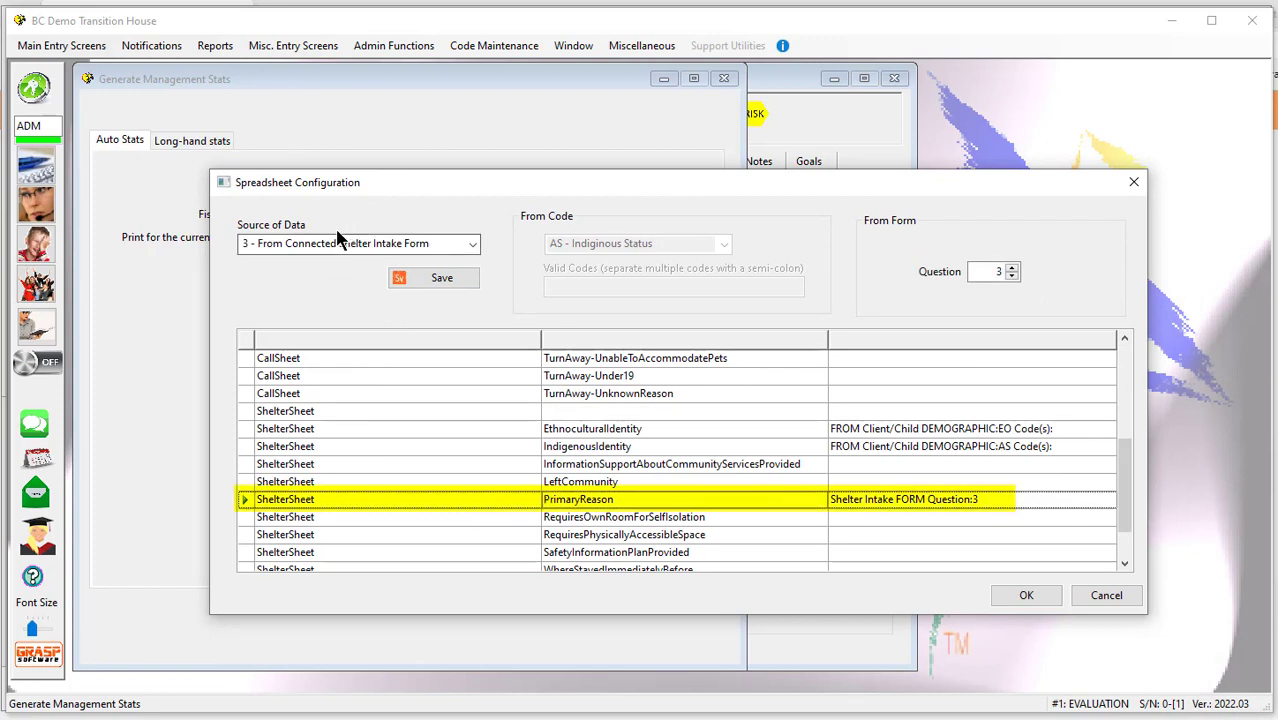
pyautogui.click(245, 245)
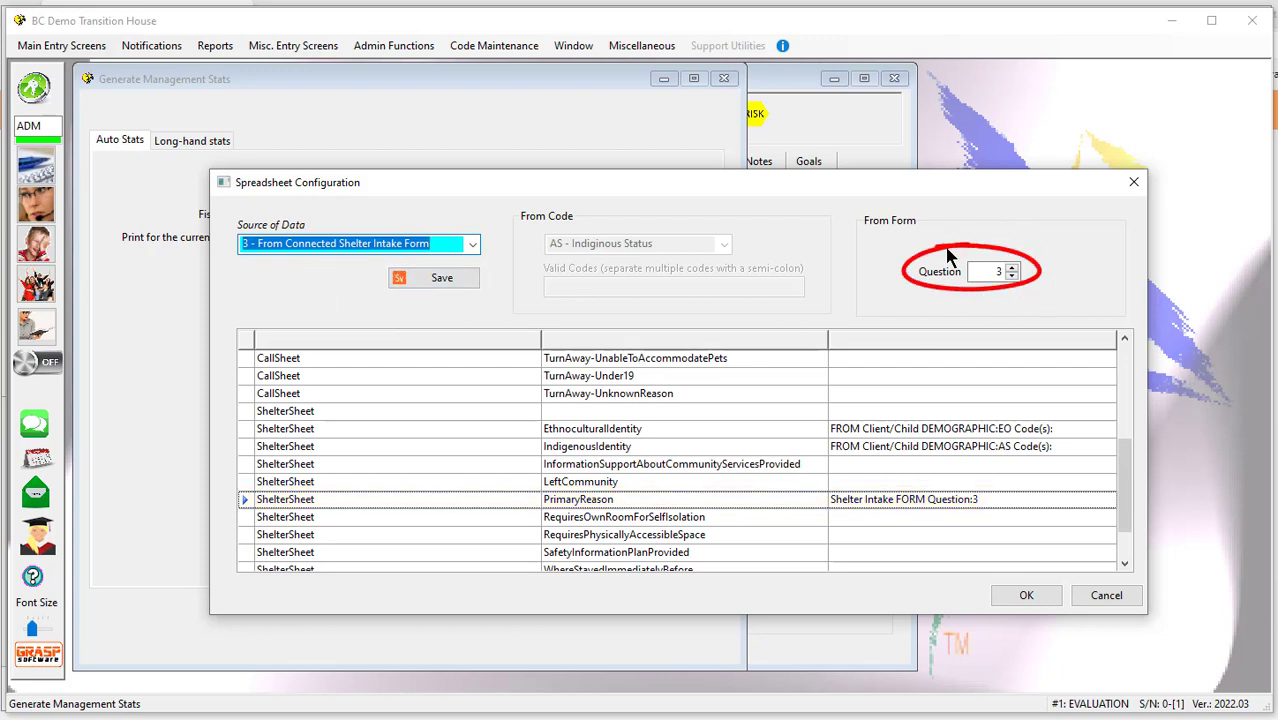
pyautogui.click(1022, 594)
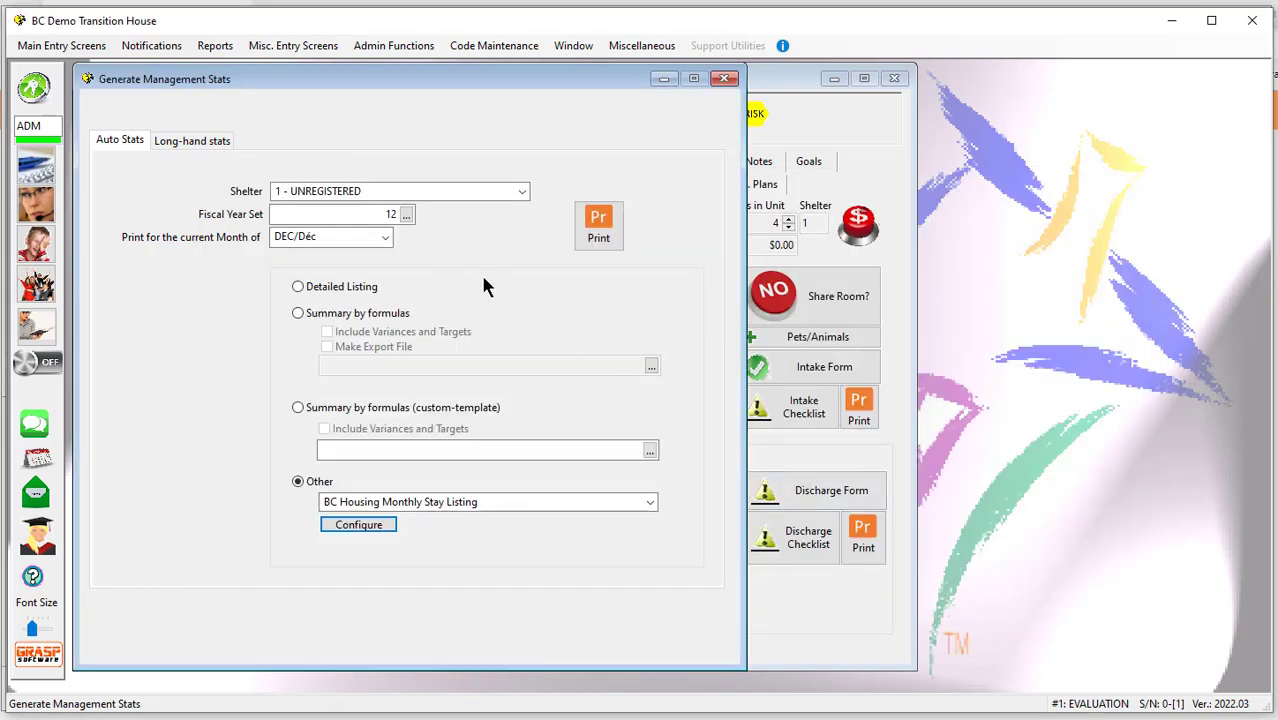
# - Generate the BC Housing Monthly Stay Listing and review the primary referral reason options in the sample reporting workbook
pyautogui.click(598, 227)
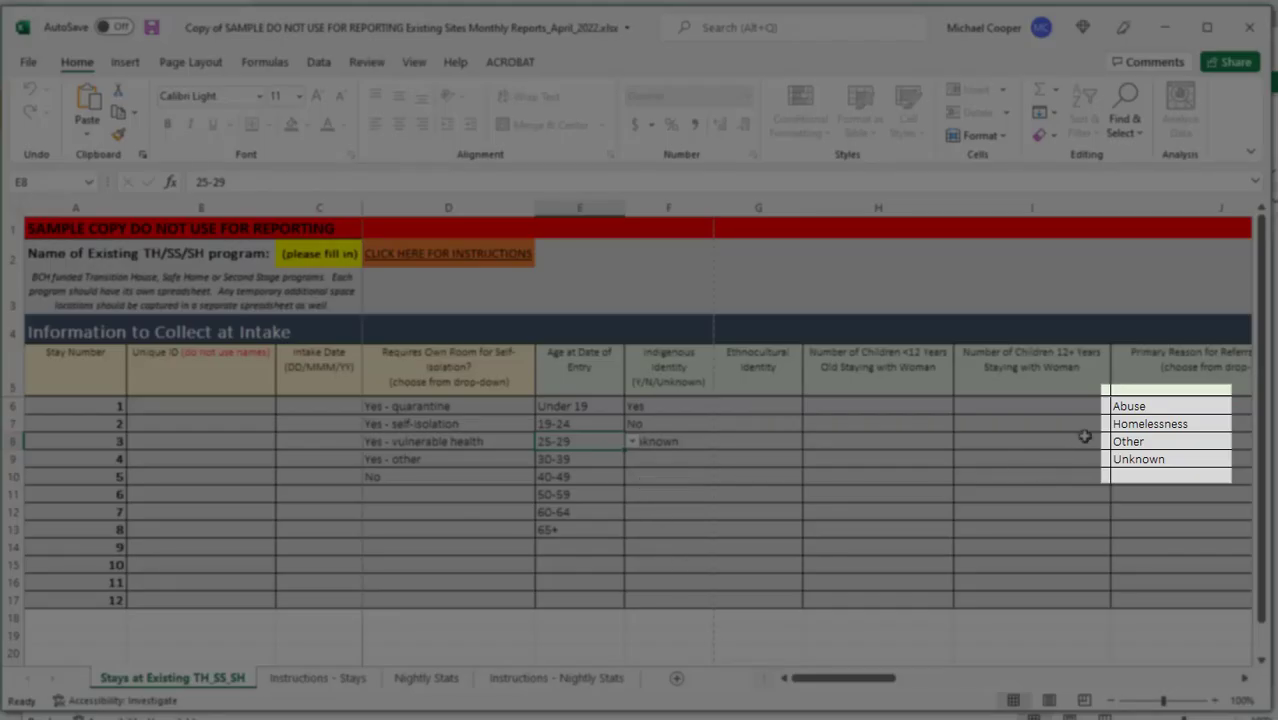
pyautogui.click(1122, 410)
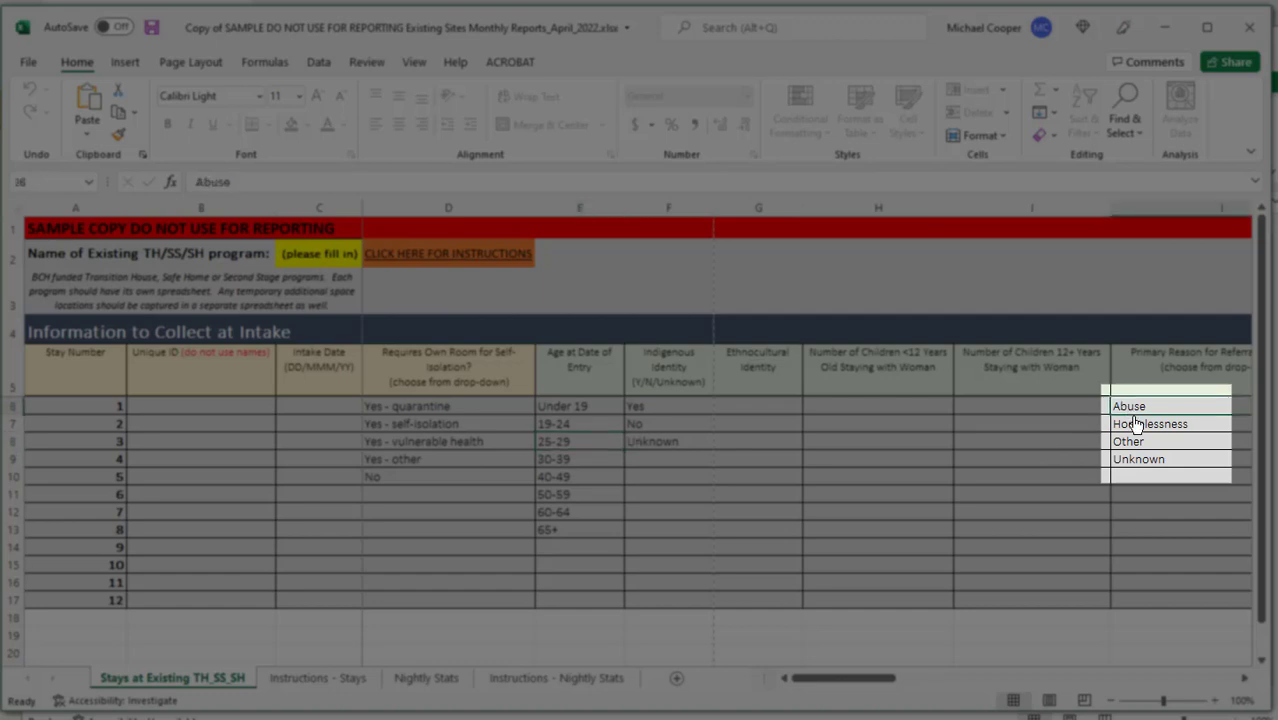
pyautogui.click(1139, 442)
pyautogui.click(1142, 460)
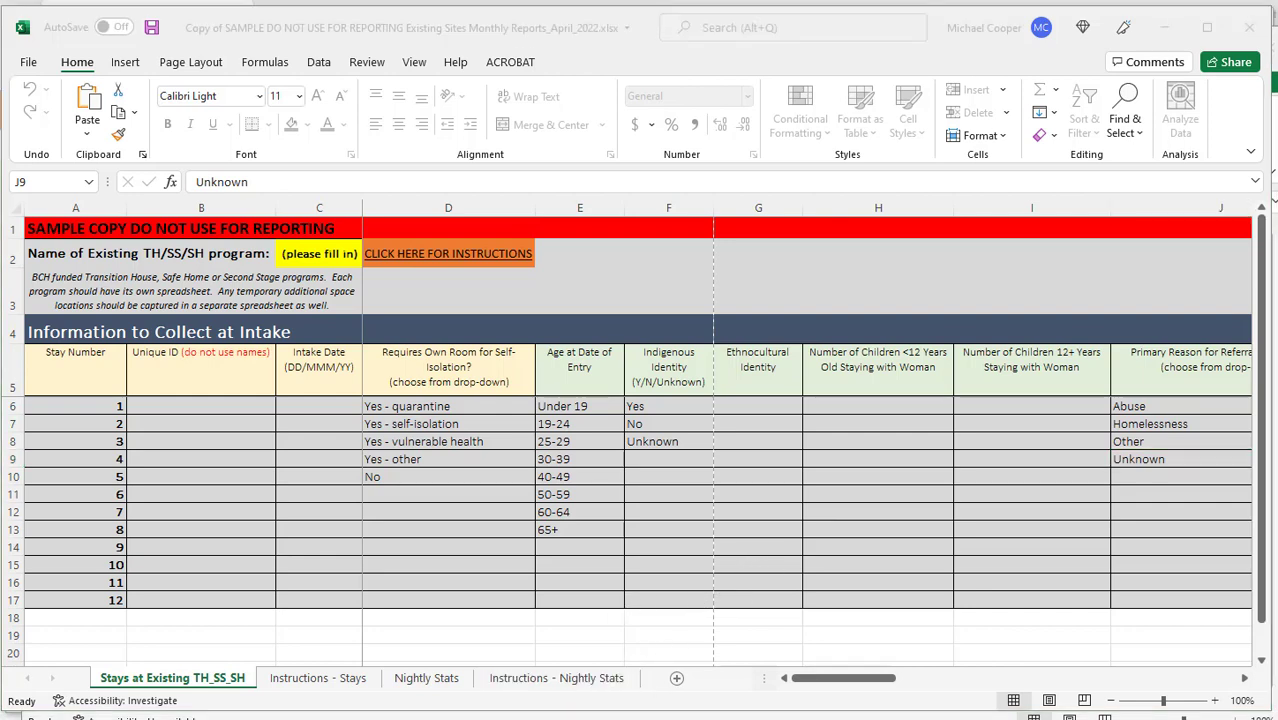
# - Switch to the generated BC1 workbook and copy cells I6:K8 from the Stays at Existing TH_SS_SH sheet
pyautogui.hotkey('alt', 'Tab')
pyautogui.moveTo(125, 414); pyautogui.dragTo(705, 451)
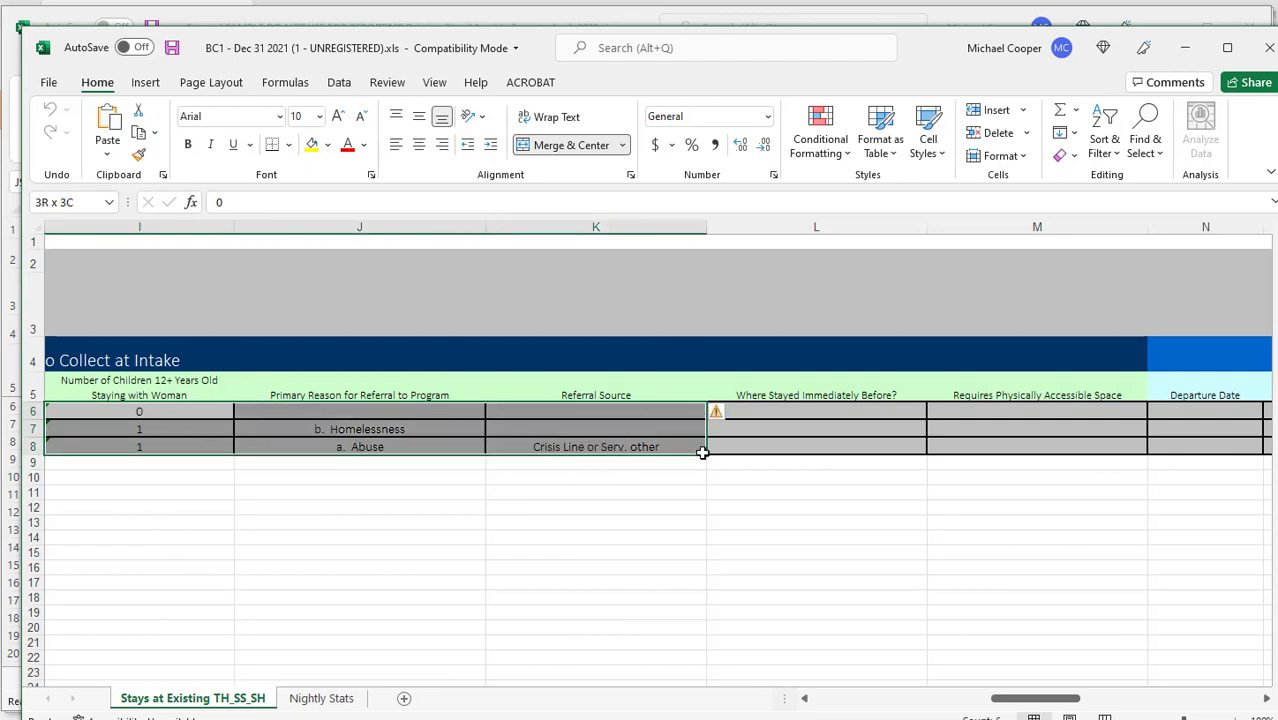
pyautogui.rightClick(630, 420)
pyautogui.click(673, 460)
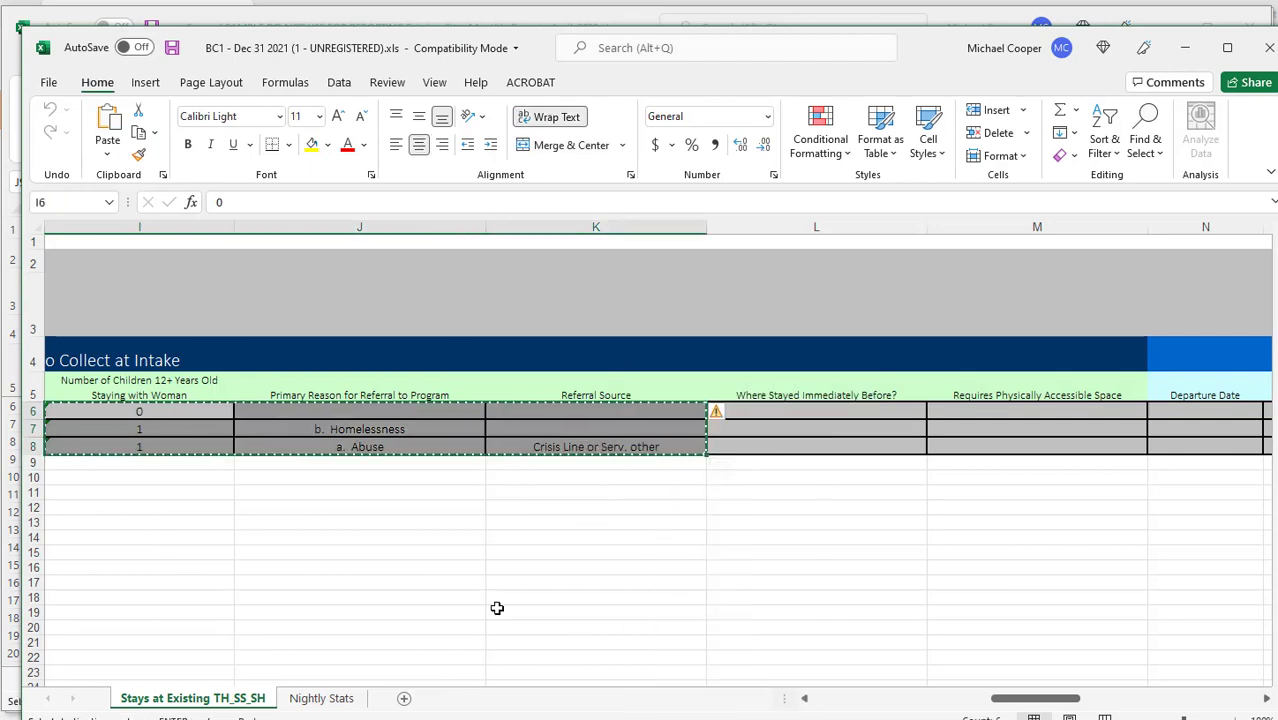
pyautogui.click(394, 589)
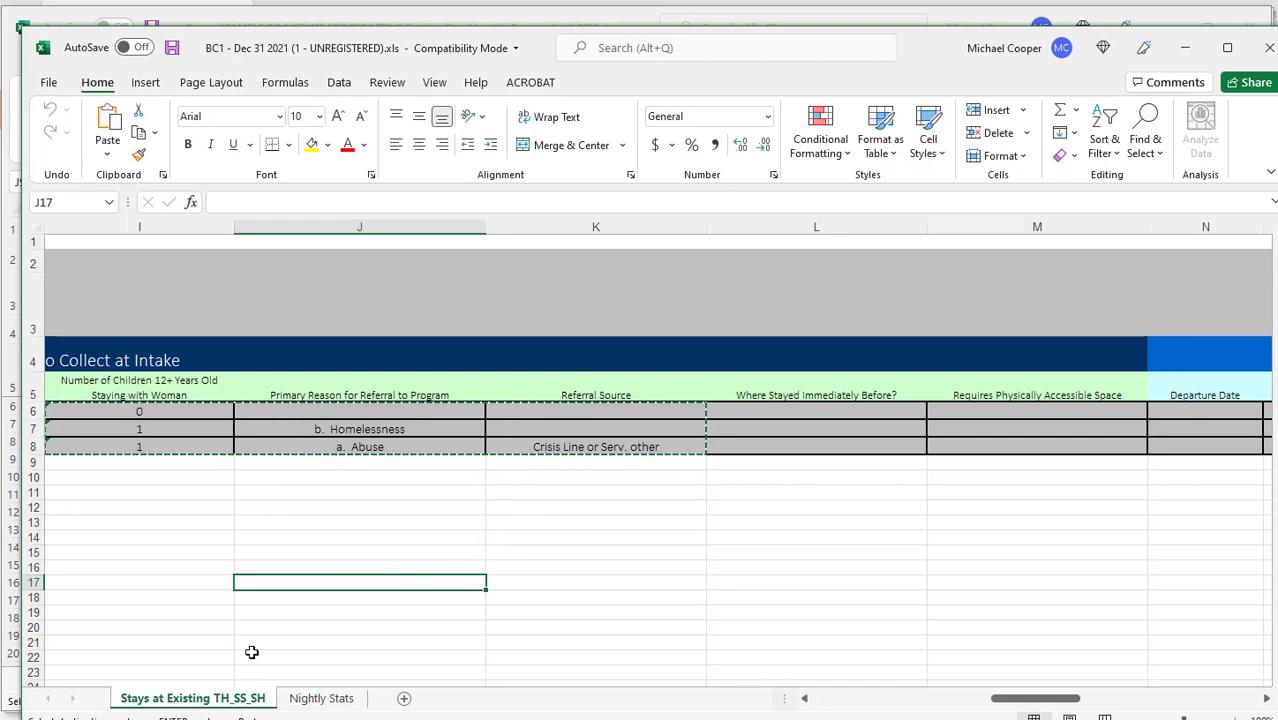
# - Examine the rows of turn-away reasons on the generated workbook's Nightly Stats sheet
pyautogui.click(334, 704)
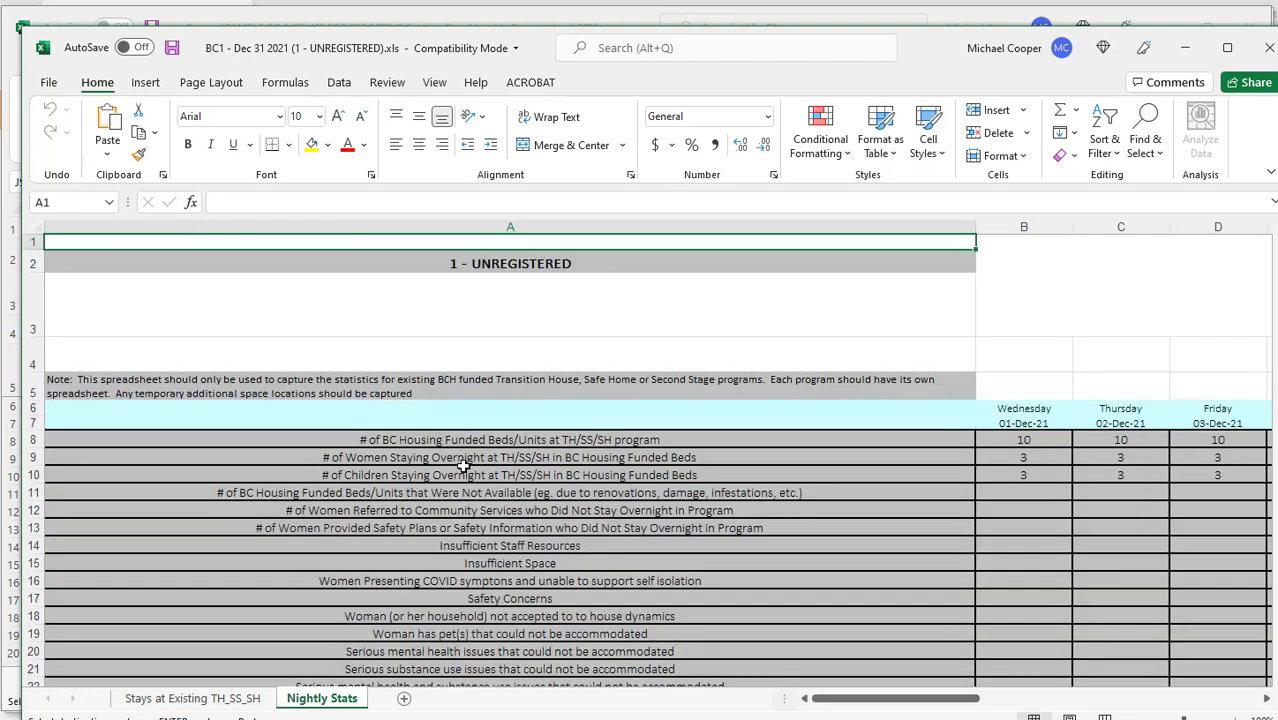
pyautogui.scroll(-1, 455, 480)
pyautogui.scroll(-1, 455, 484)
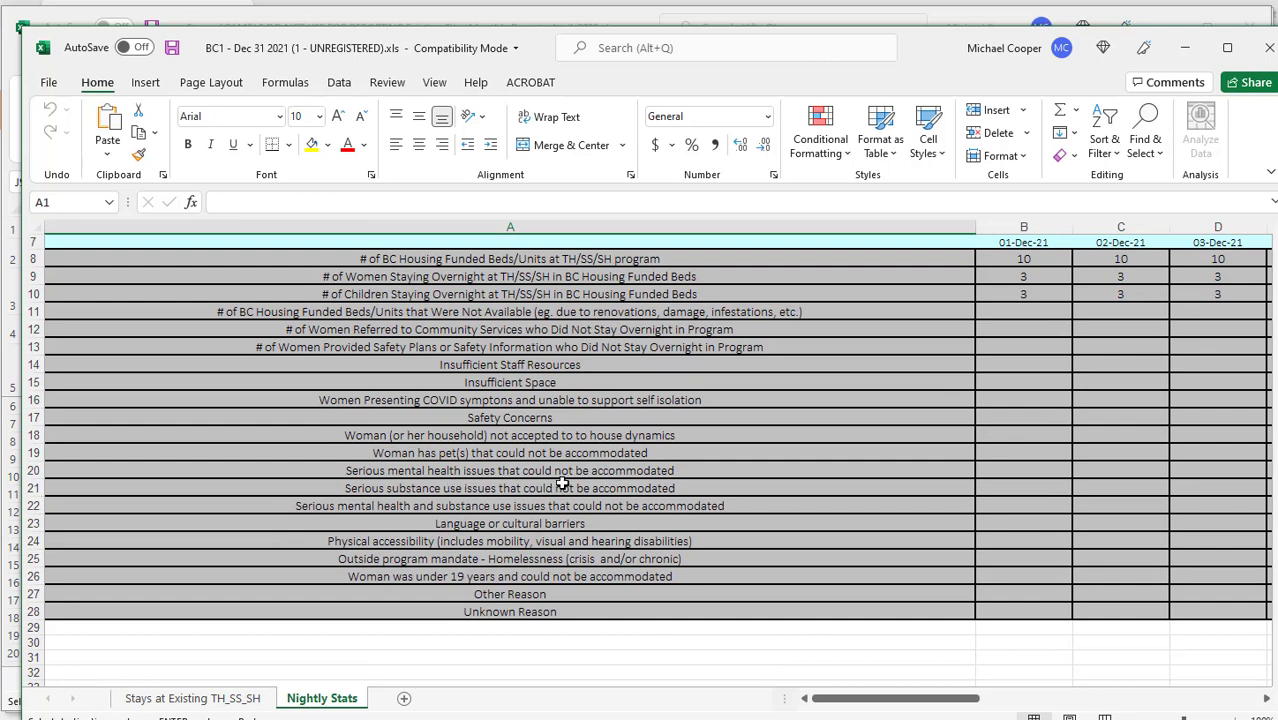
pyautogui.click(540, 363)
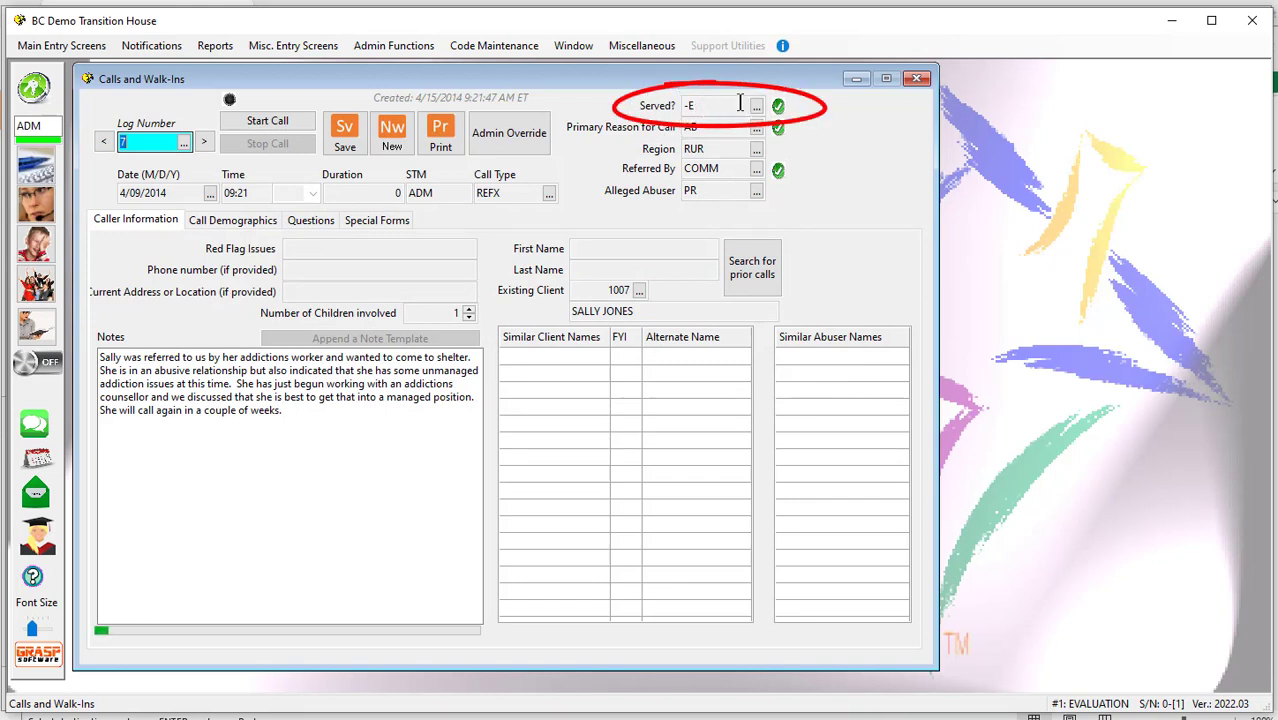
# - Open the call/walk-in Request for Admission codes, show only the allowed ones, and review the turn-away codes and descriptions
pyautogui.click(483, 50)
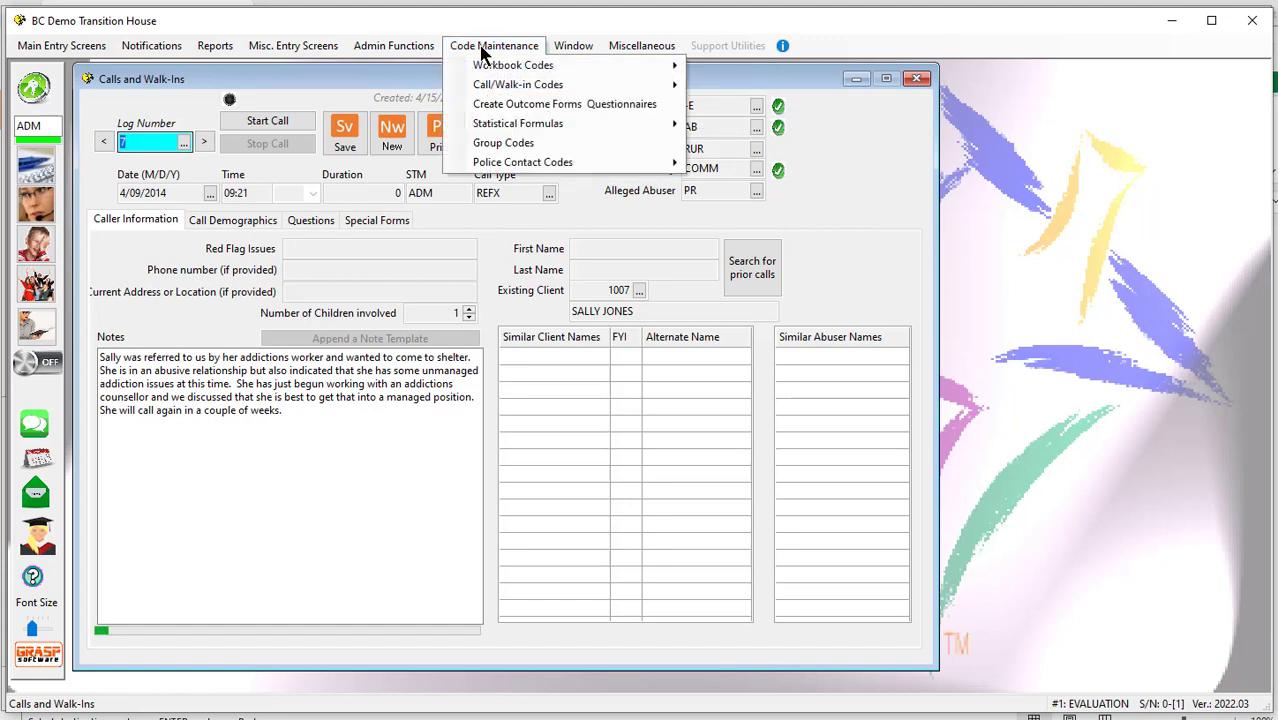
pyautogui.moveTo(520, 84)
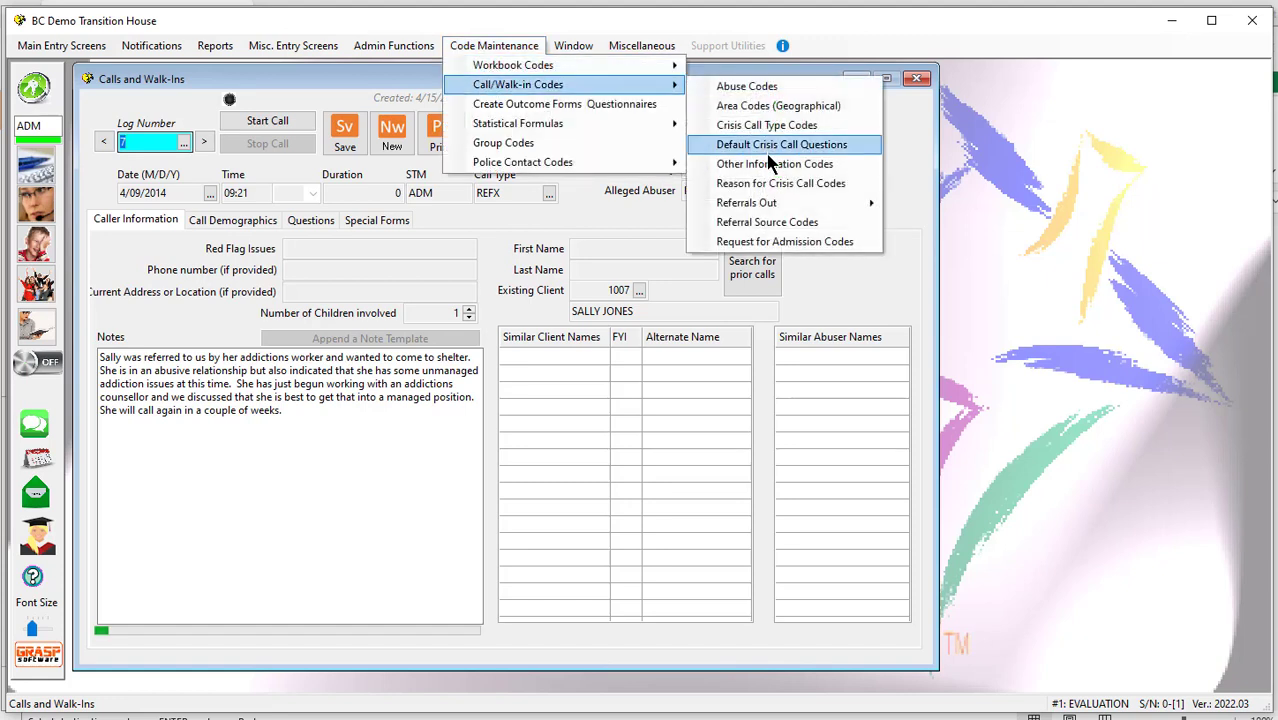
pyautogui.click(800, 242)
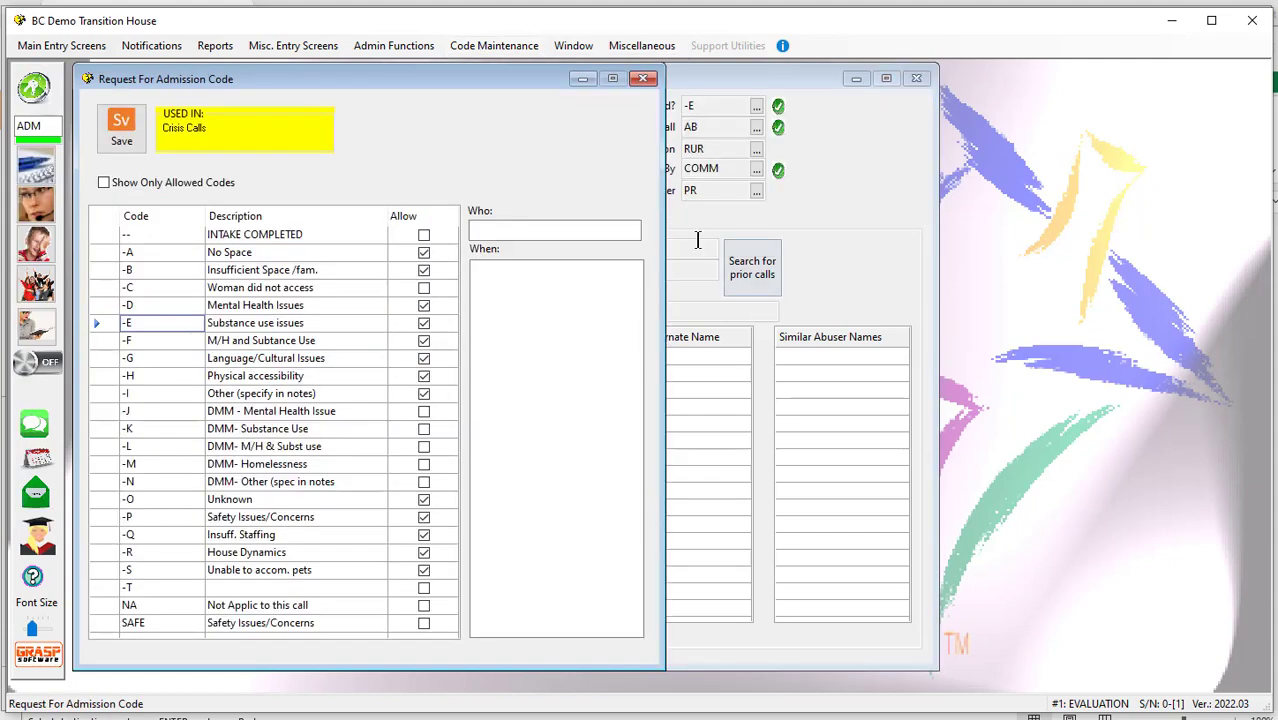
pyautogui.click(103, 181)
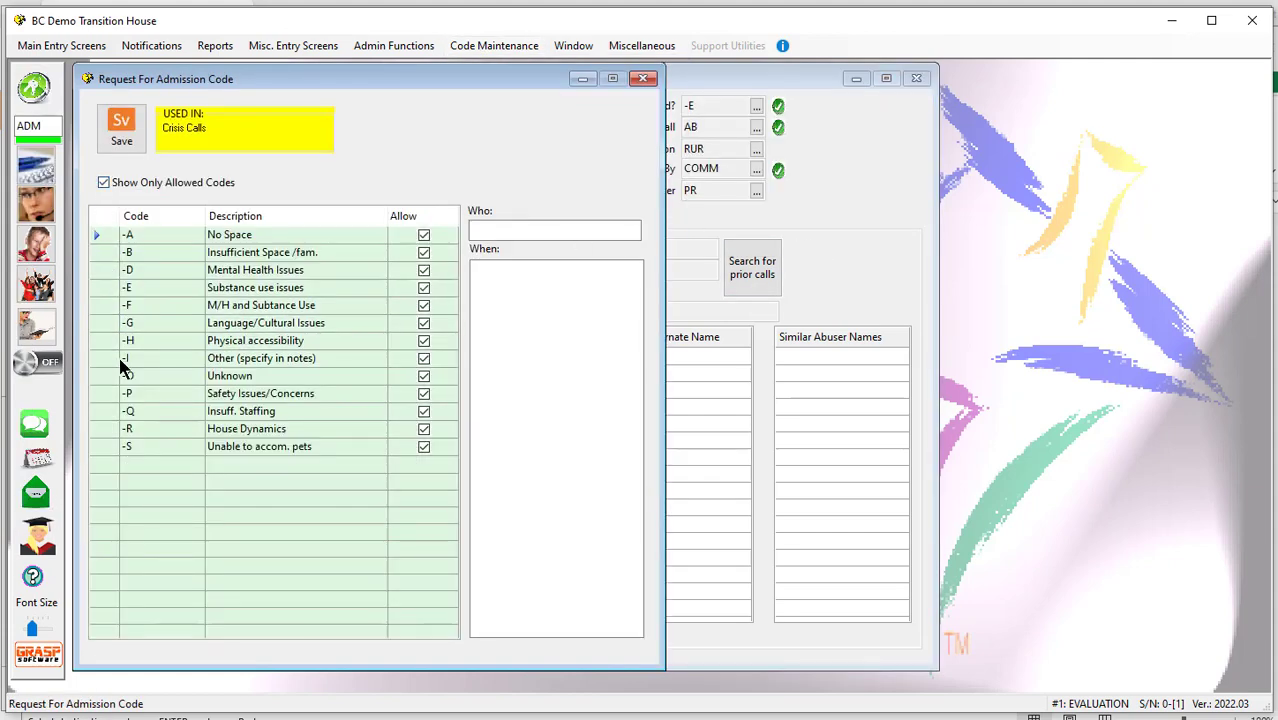
pyautogui.click(250, 293)
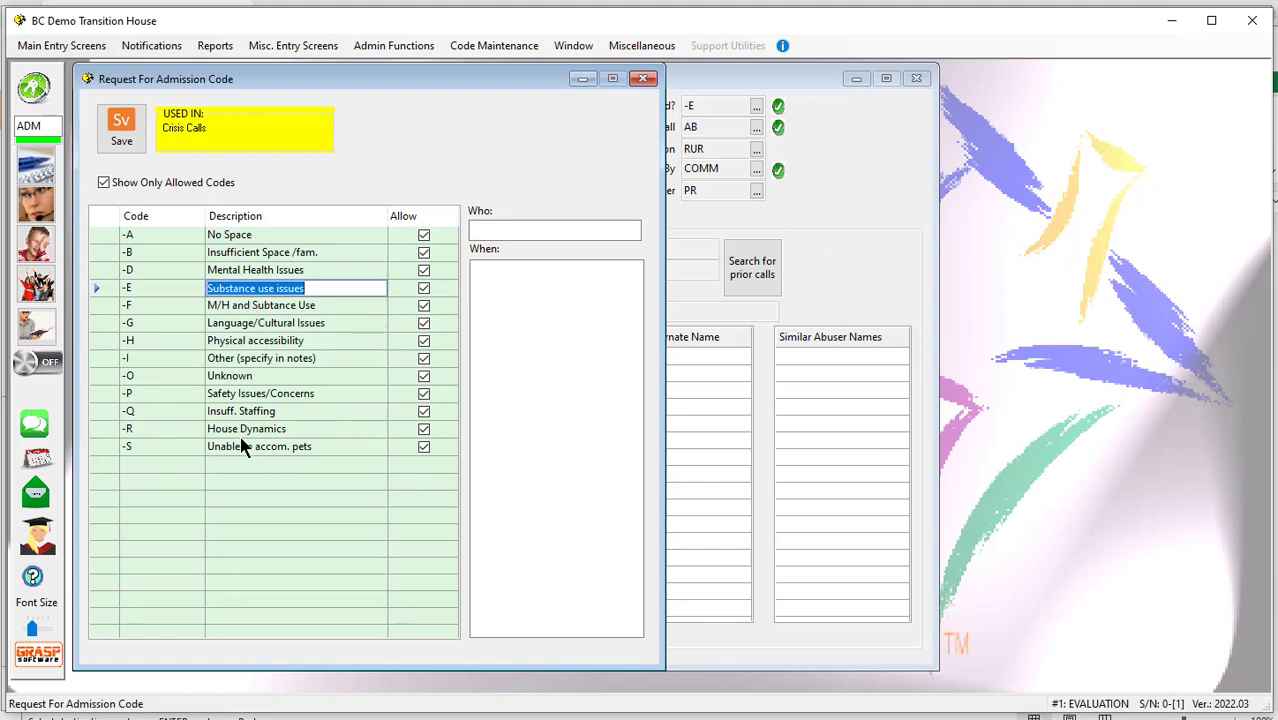
pyautogui.click(168, 251)
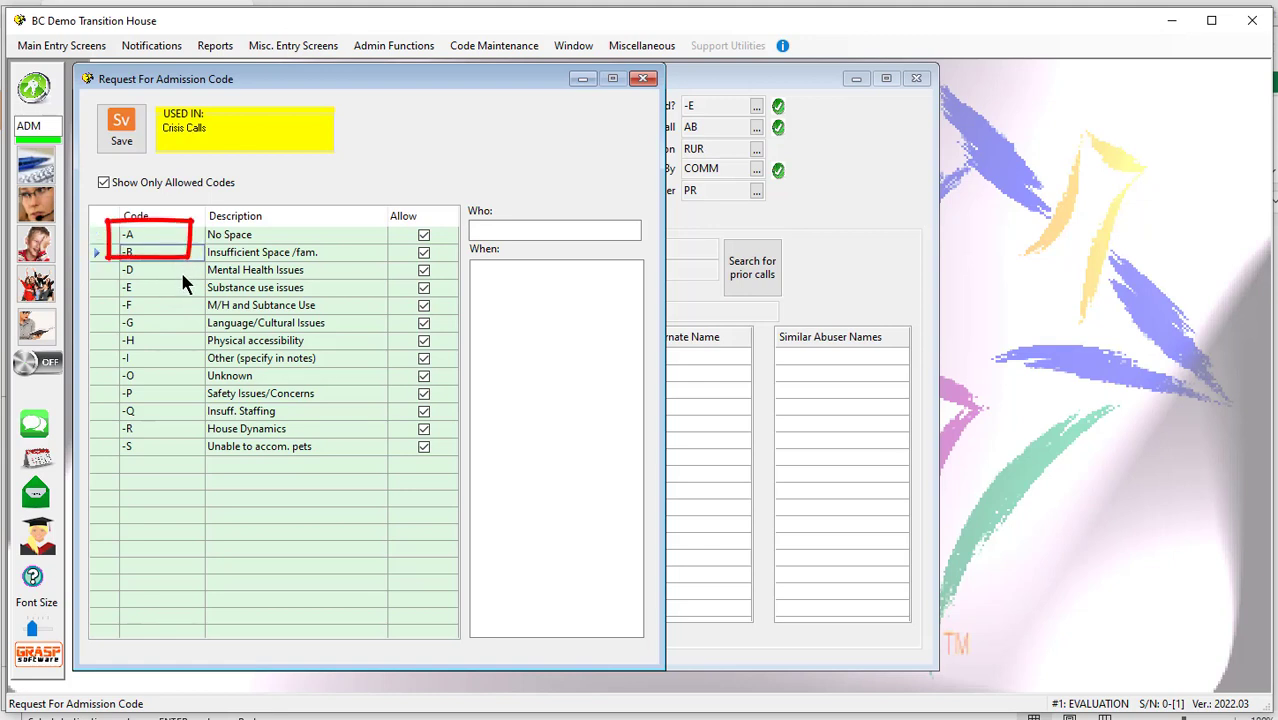
pyautogui.click(180, 269)
pyautogui.click(181, 288)
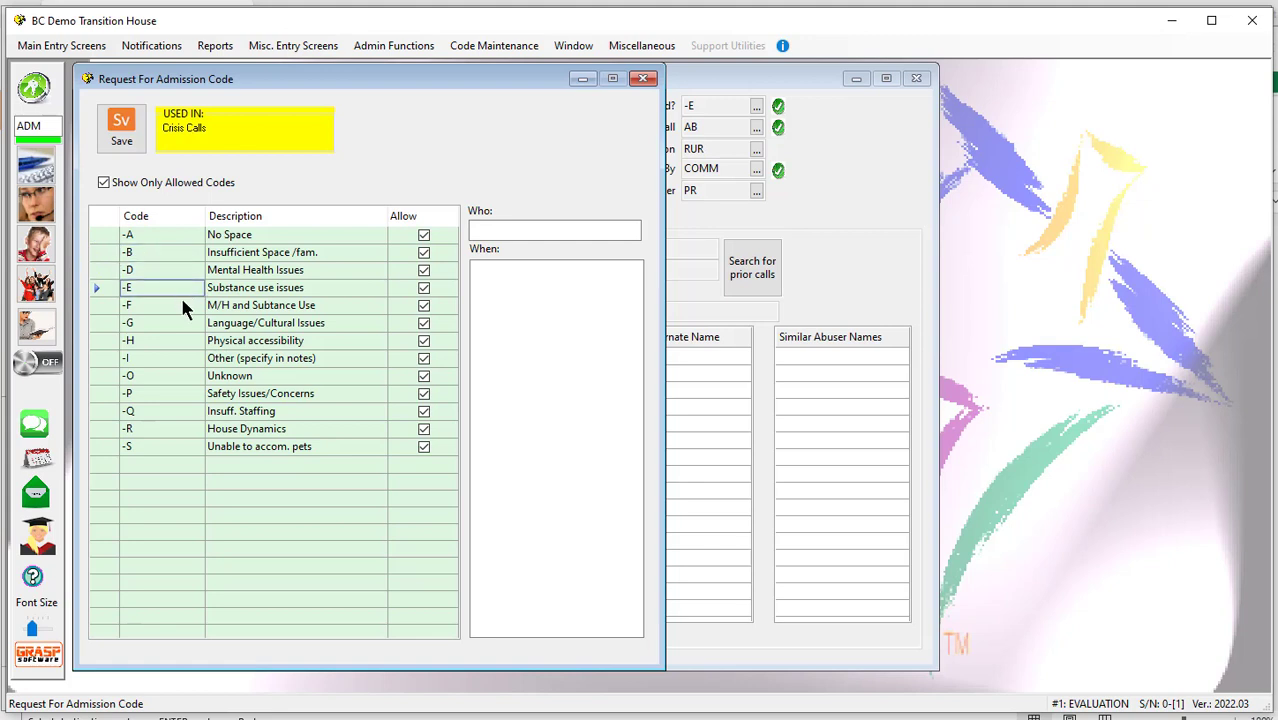
pyautogui.click(184, 305)
# - Open the statistics report generator and bring up the spreadsheet configuration for the BC Housing Monthly Stay Listing
pyautogui.click(212, 50)
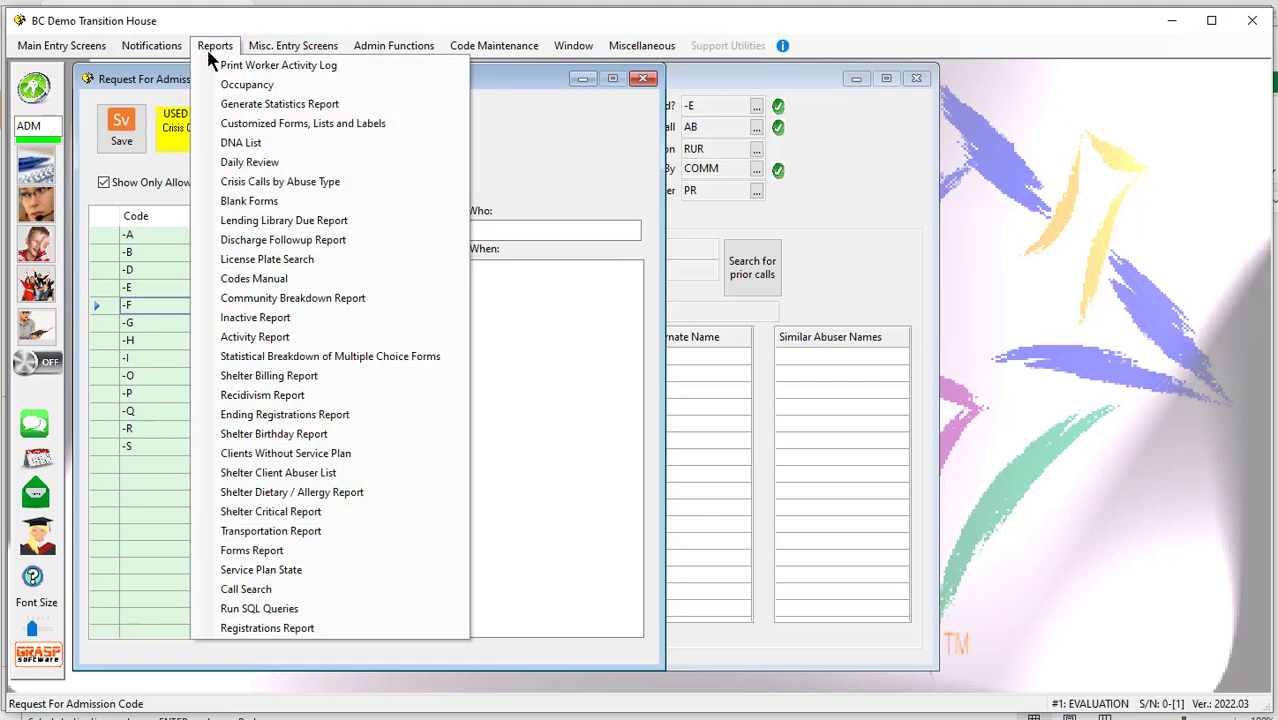
pyautogui.click(241, 107)
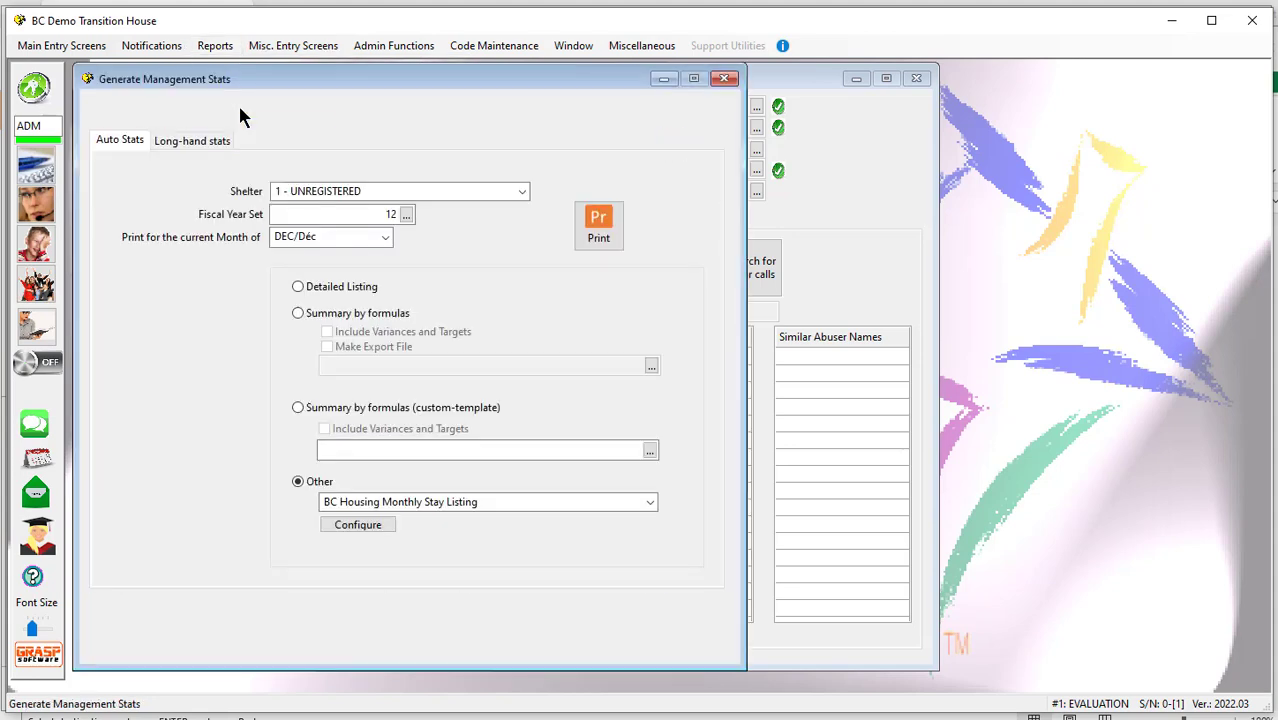
pyautogui.click(357, 526)
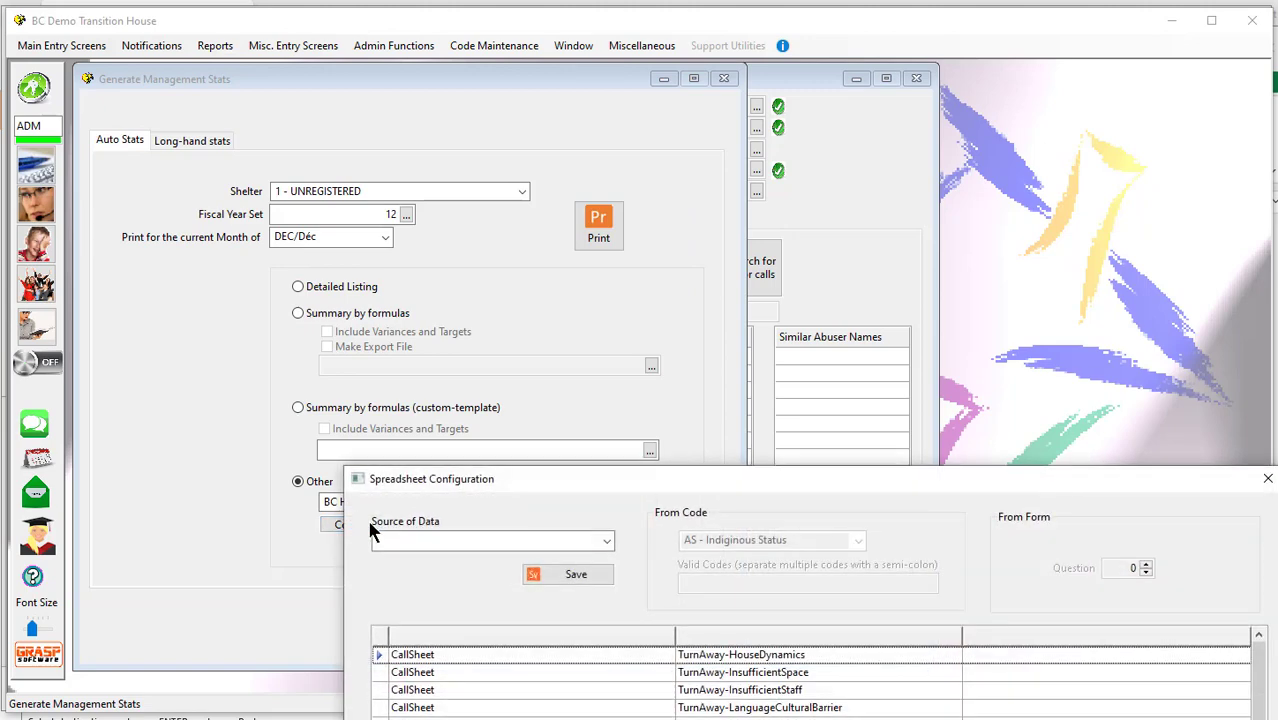
pyautogui.moveTo(668, 472); pyautogui.dragTo(377, 60)
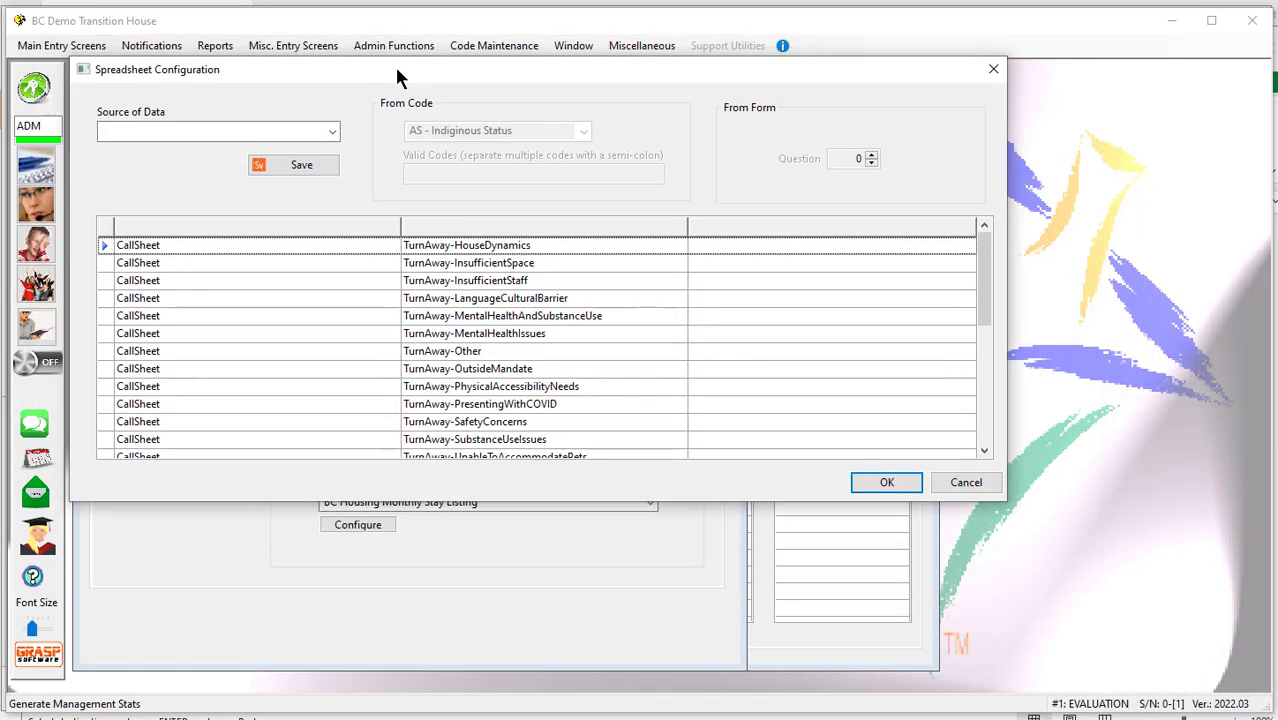
# - Source the TurnAway-InsufficientSpace row from the crisis call field RA - Request for Admission with valid codes -A;-B and save the mapping
pyautogui.click(286, 263)
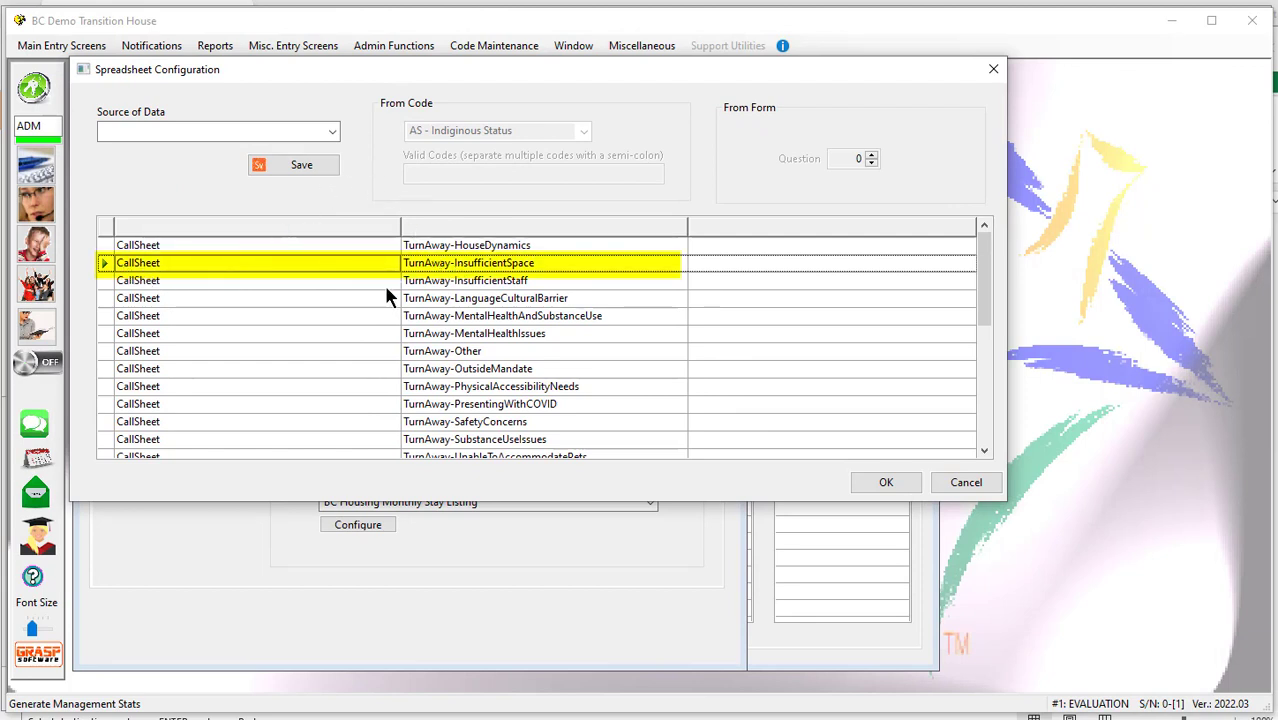
pyautogui.click(333, 132)
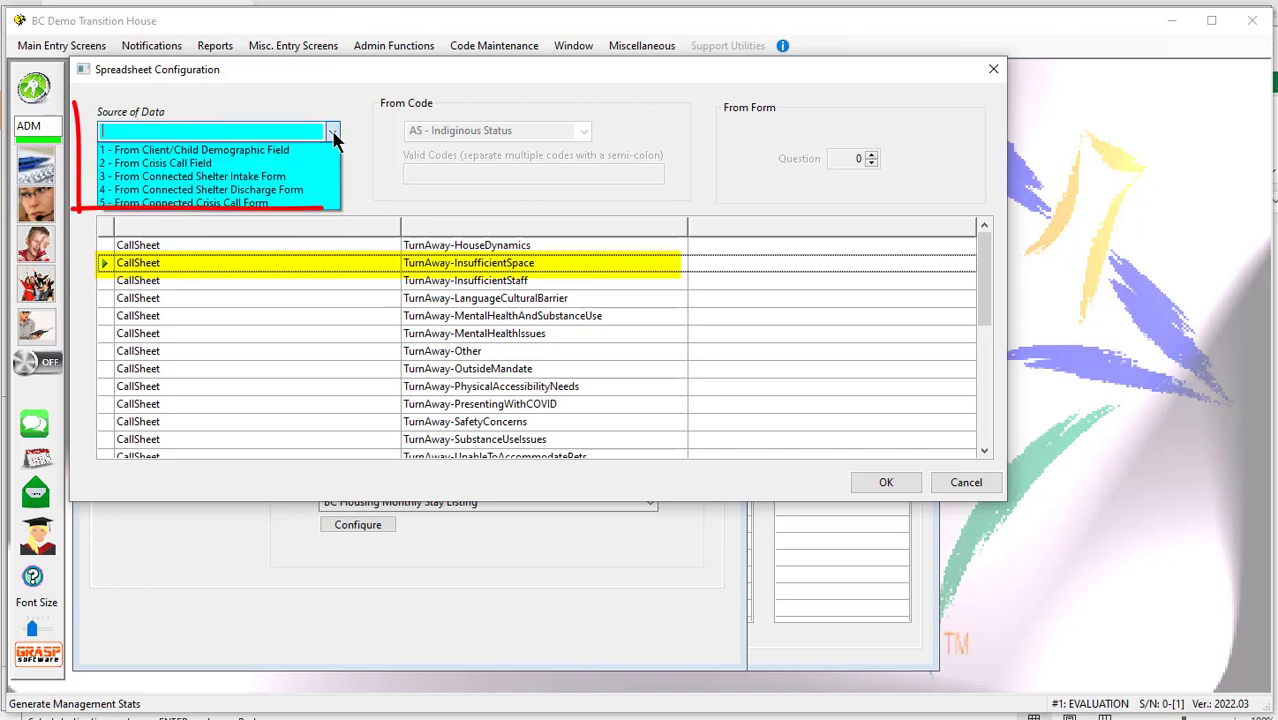
pyautogui.click(229, 165)
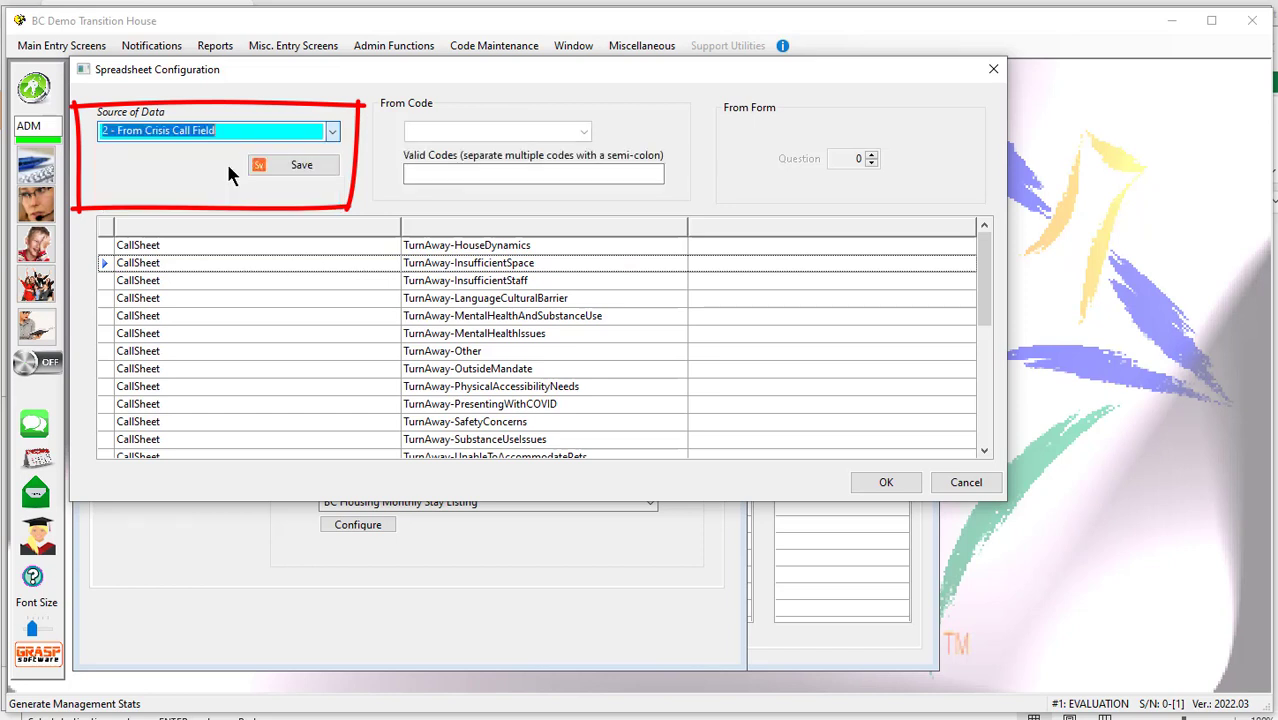
pyautogui.click(585, 133)
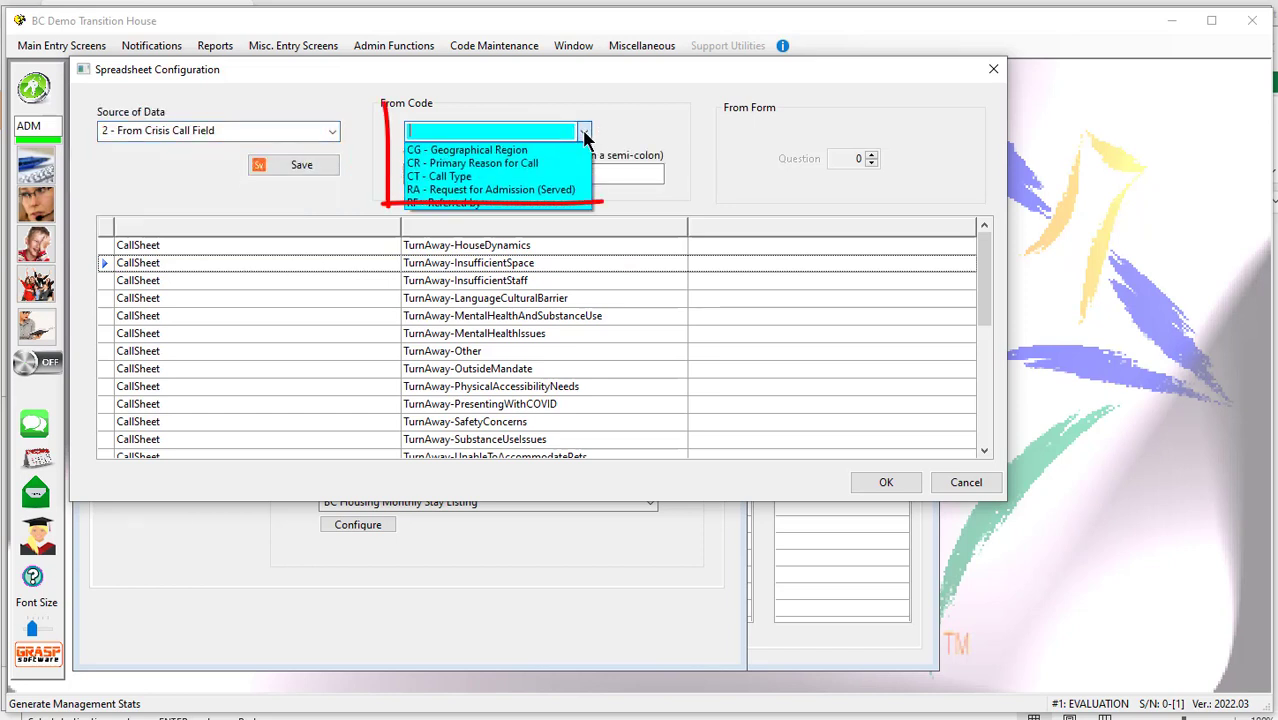
pyautogui.click(563, 192)
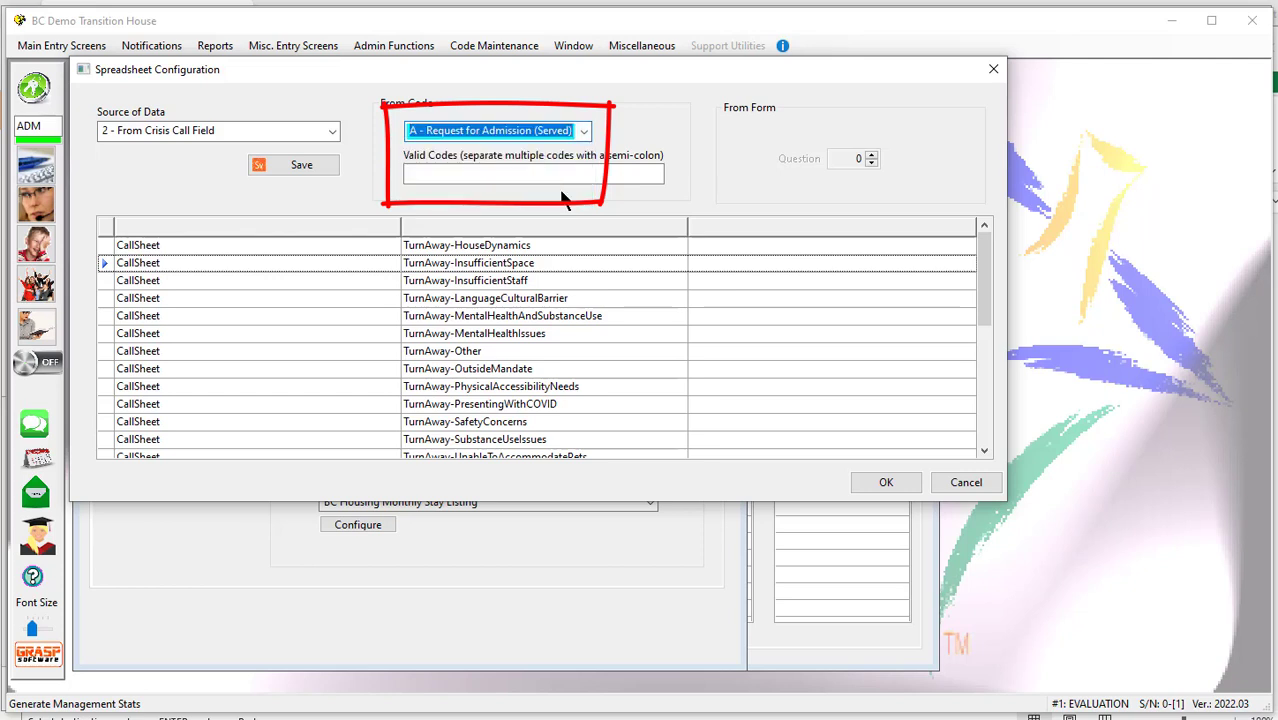
pyautogui.click(464, 176)
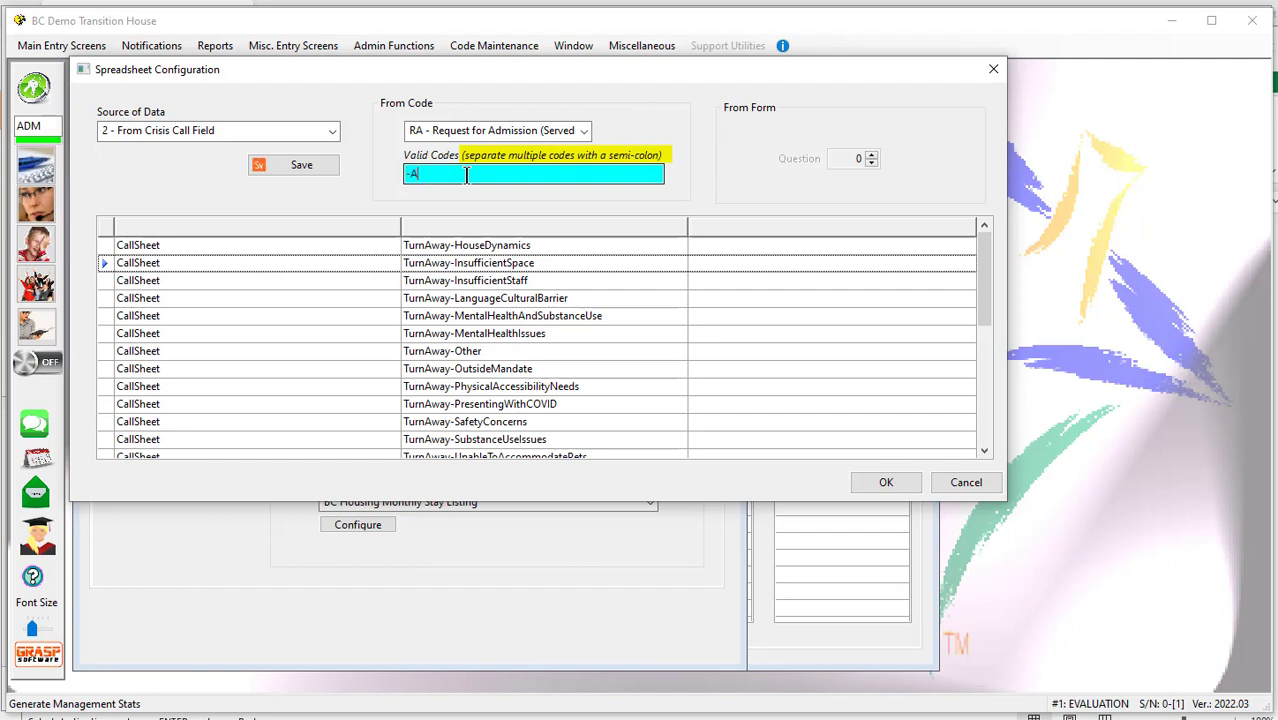
pyautogui.write('-A;')
pyautogui.write('-B')
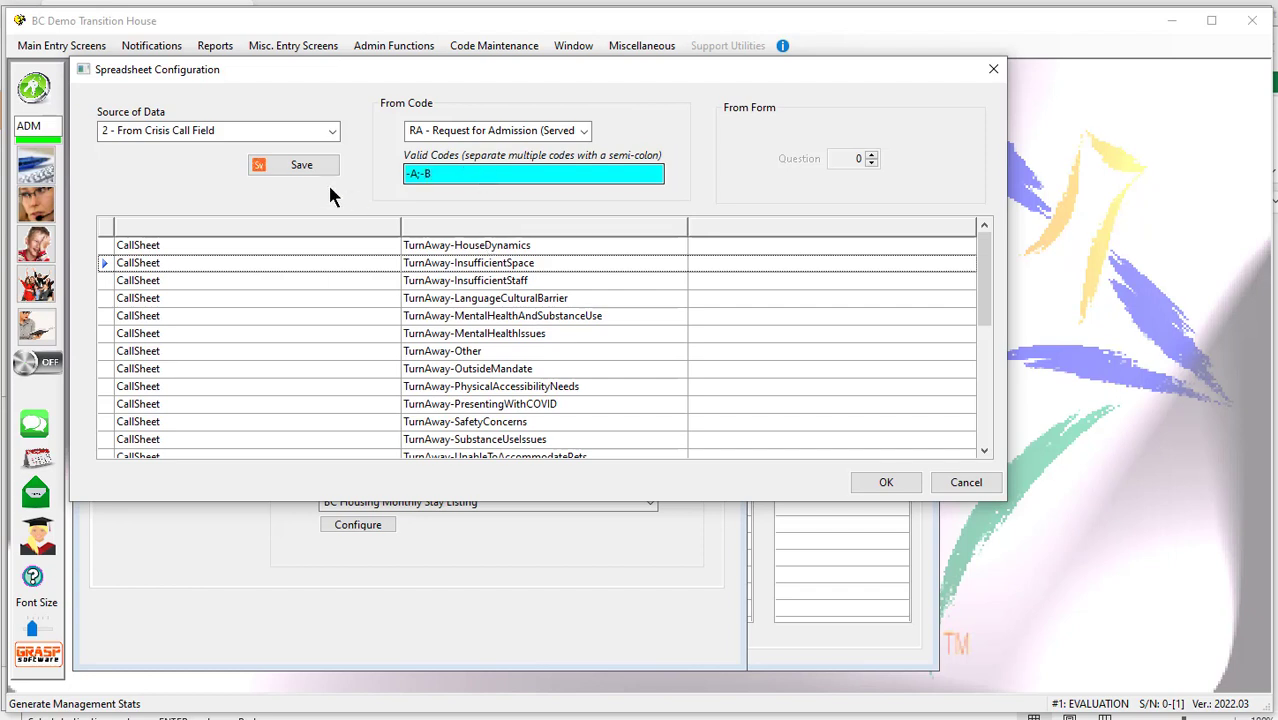
pyautogui.click(306, 165)
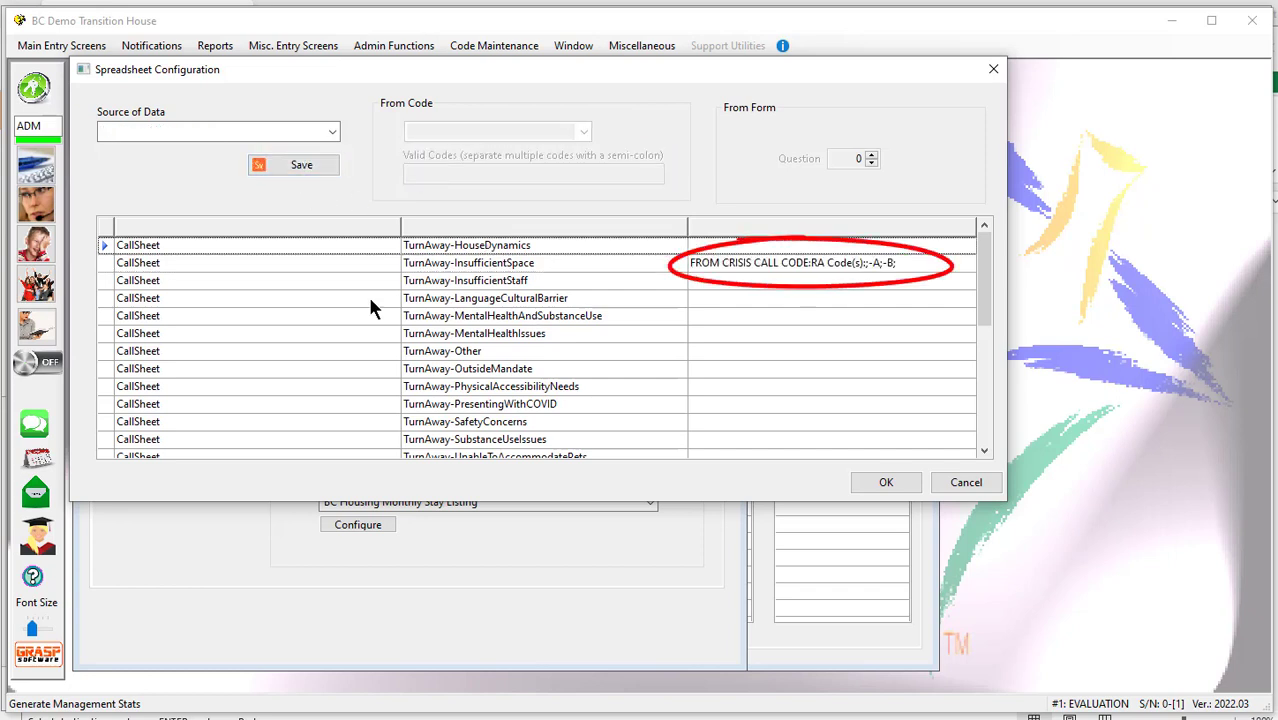
# - Source the TurnAway-MentalHealthIssues row from the crisis call field RA - Request for Admission with valid code -D and save the mapping
pyautogui.click(367, 296)
pyautogui.click(364, 332)
pyautogui.click(330, 131)
pyautogui.click(286, 162)
pyautogui.click(582, 131)
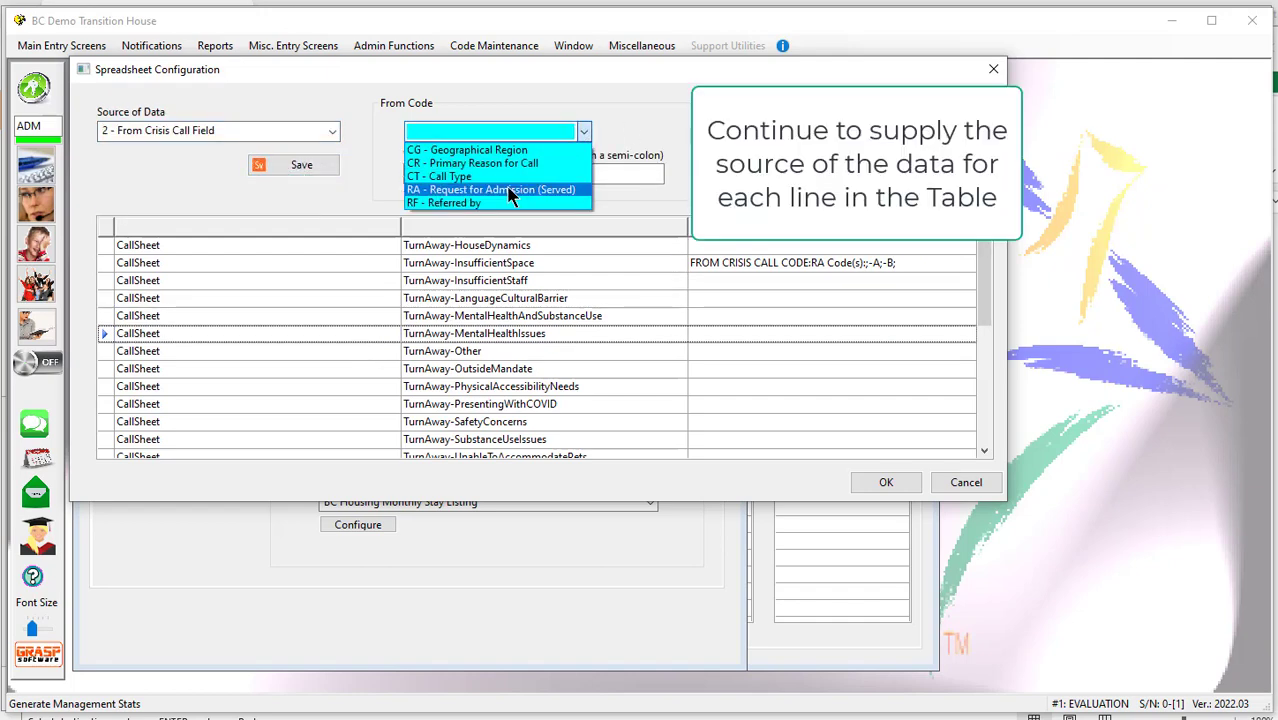
pyautogui.click(508, 189)
pyautogui.click(500, 173)
pyautogui.write('-D')
pyautogui.click(303, 168)
# - Source the TurnAway-SubstanceUseIssues row from the crisis call field RA - Request for Admission with valid code -E
pyautogui.click(490, 440)
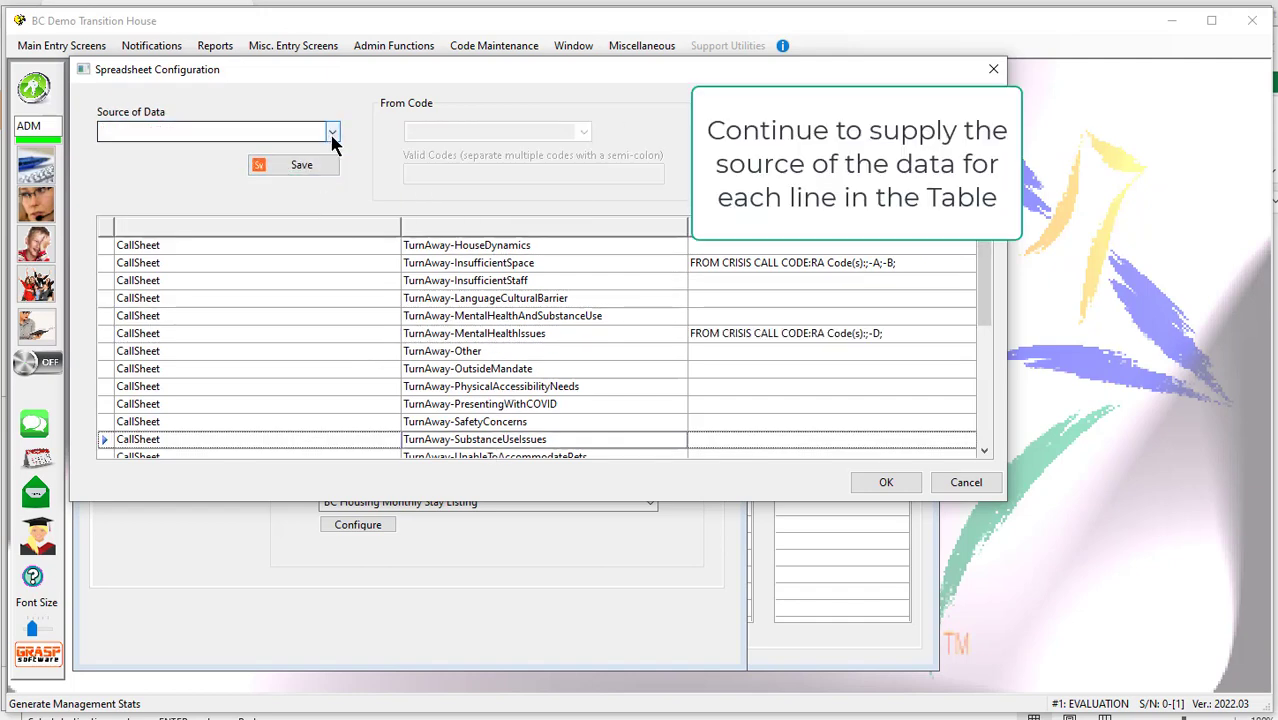
pyautogui.click(331, 133)
pyautogui.click(286, 162)
pyautogui.click(582, 131)
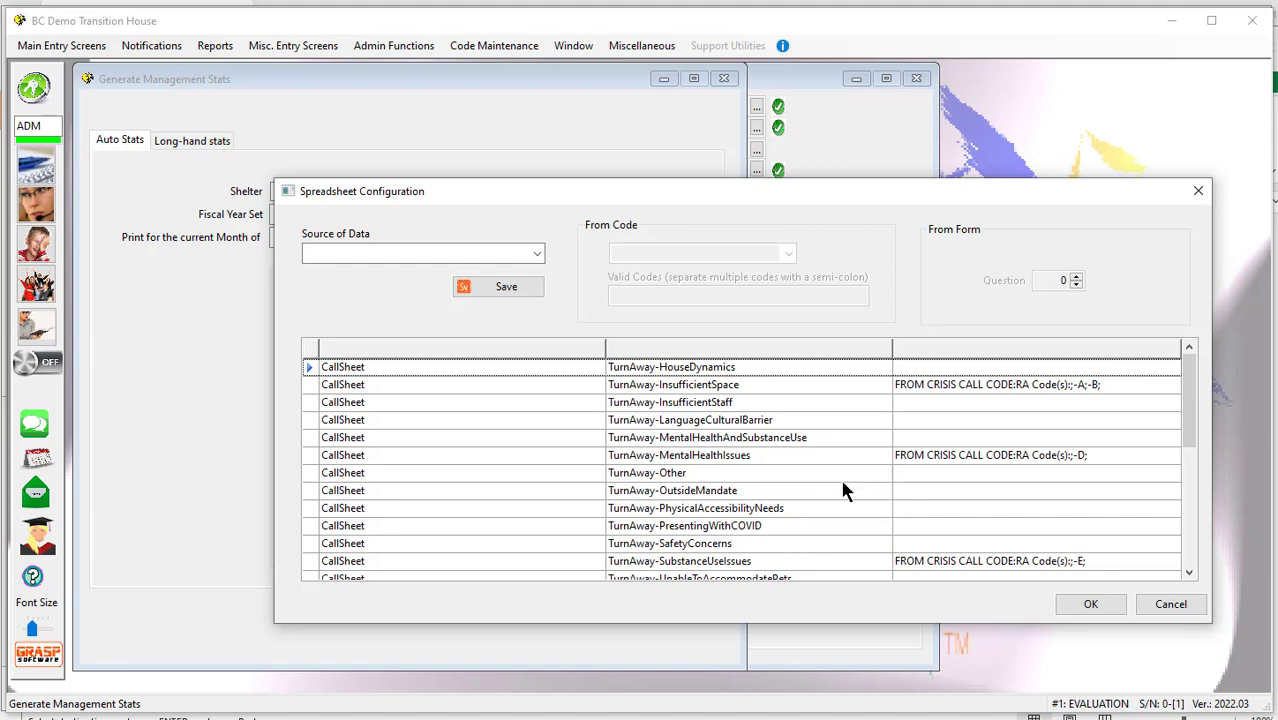
# - Accept the spreadsheet configuration and generate the BC Housing Monthly Stay Listing, overwriting the existing file
pyautogui.click(1092, 605)
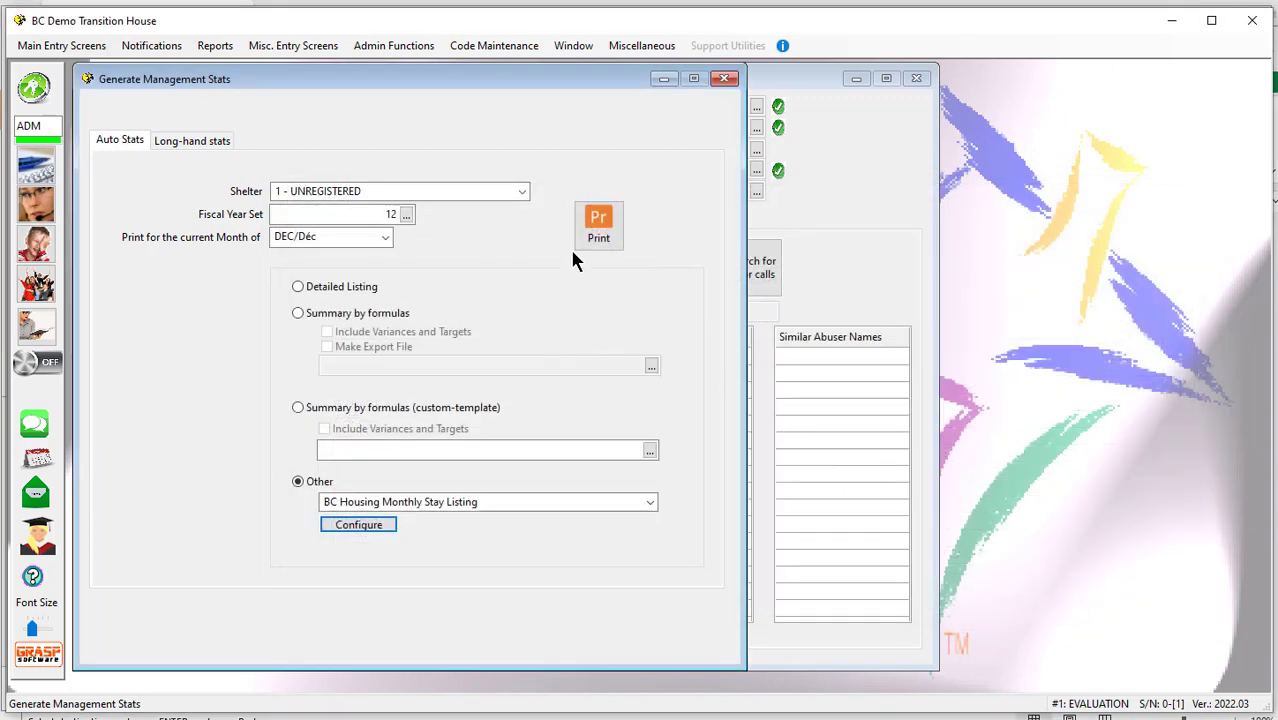
pyautogui.click(596, 228)
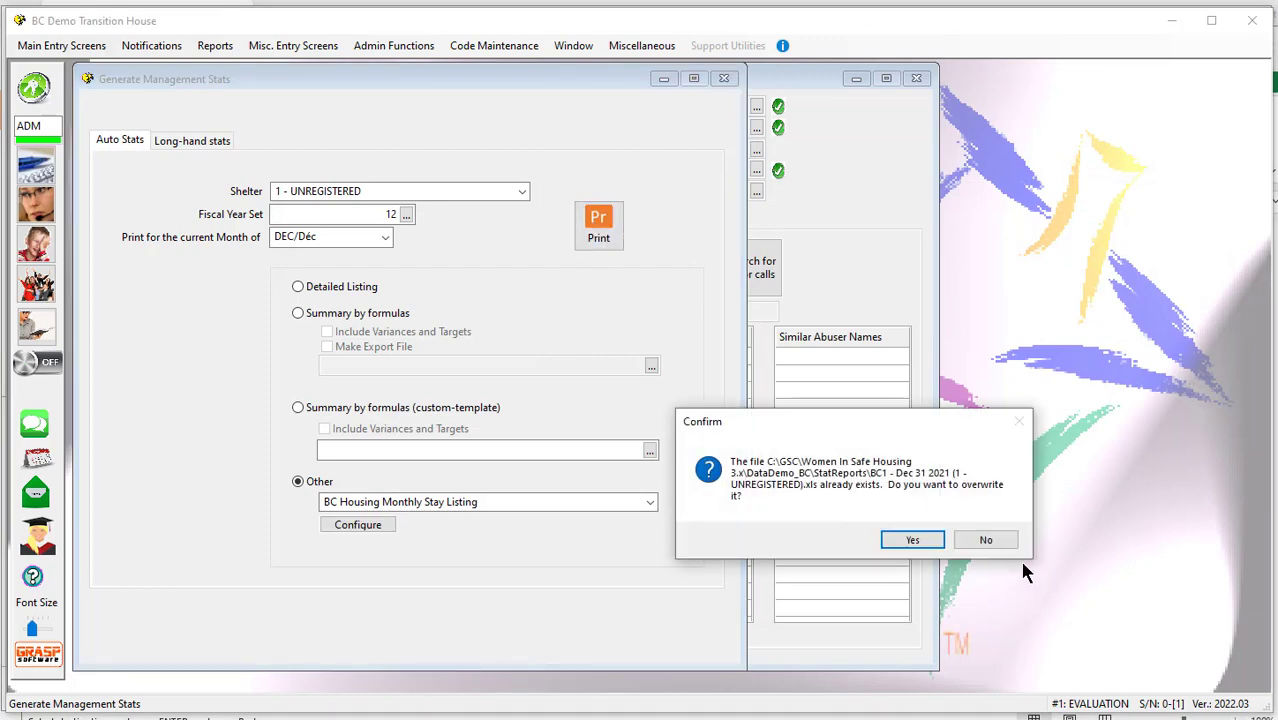
pyautogui.press('Return')
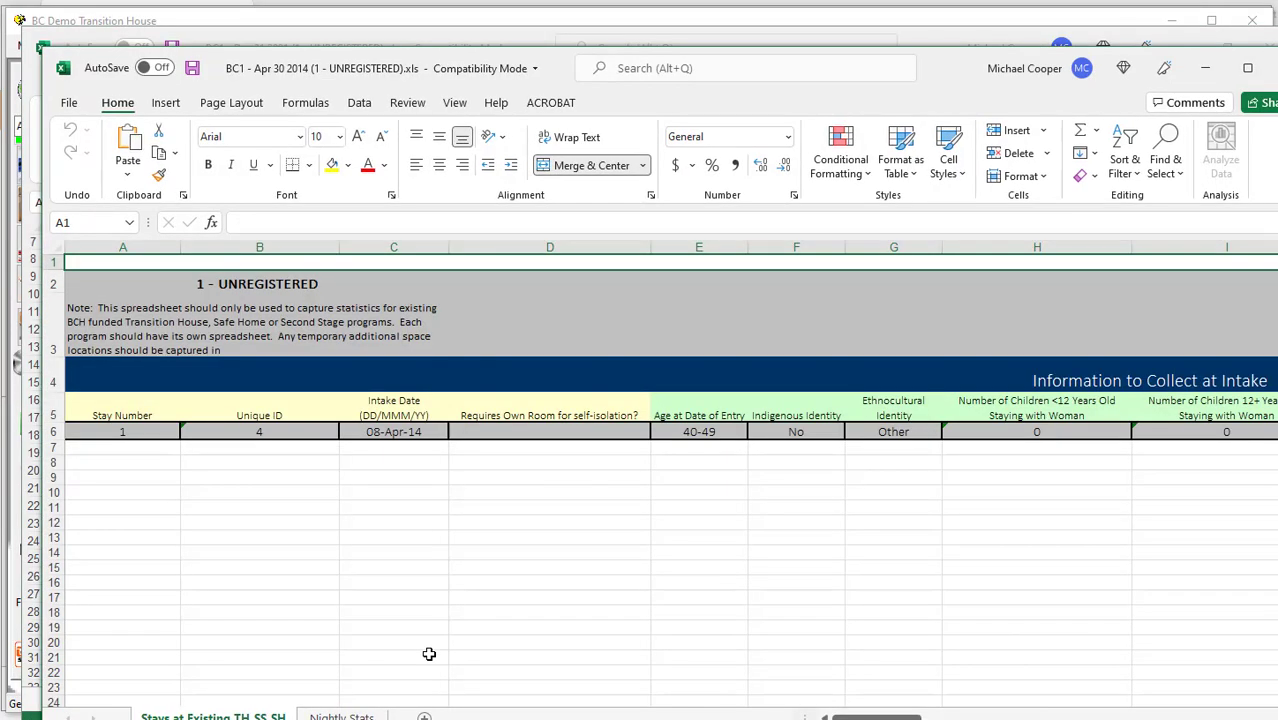
# - Review the daily turn-away figures on the Nightly Stats sheet of the BC1 - Apr 30 2014 workbook, and return to BC Demo Transition House
pyautogui.click(328, 716)
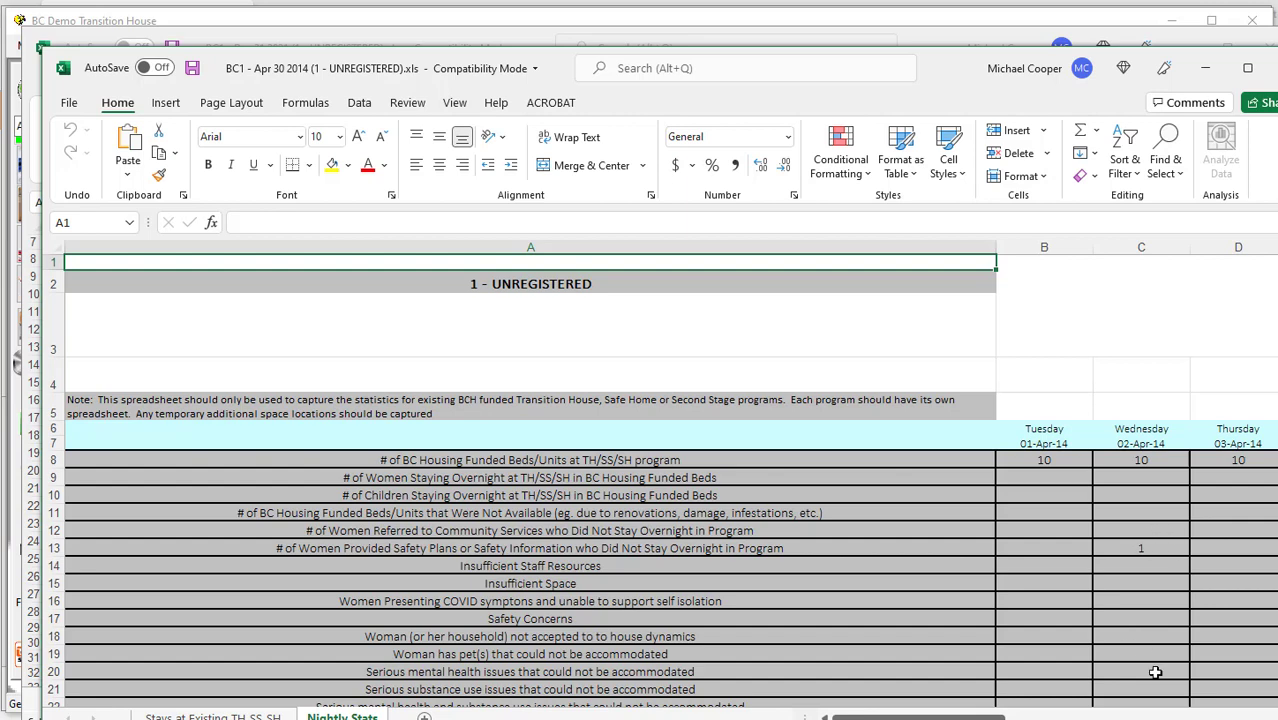
pyautogui.click(1154, 716)
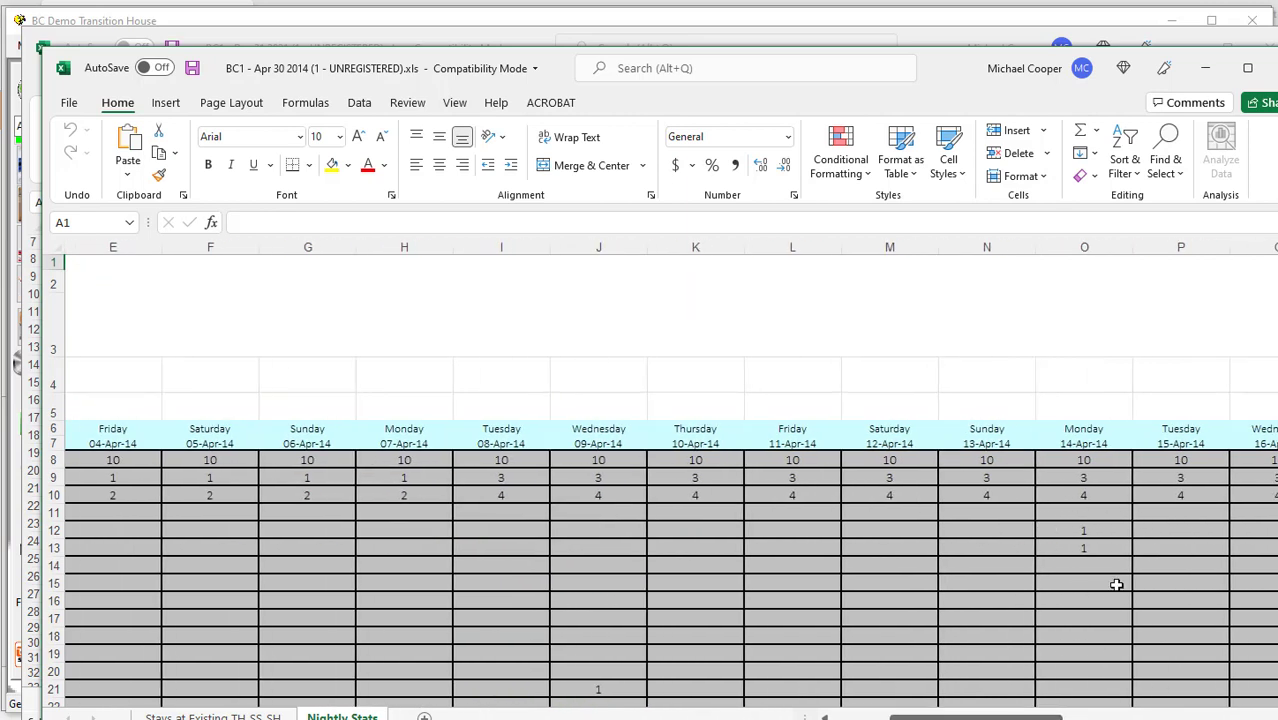
pyautogui.click(1160, 716)
pyautogui.moveTo(1160, 716); pyautogui.dragTo(1014, 718)
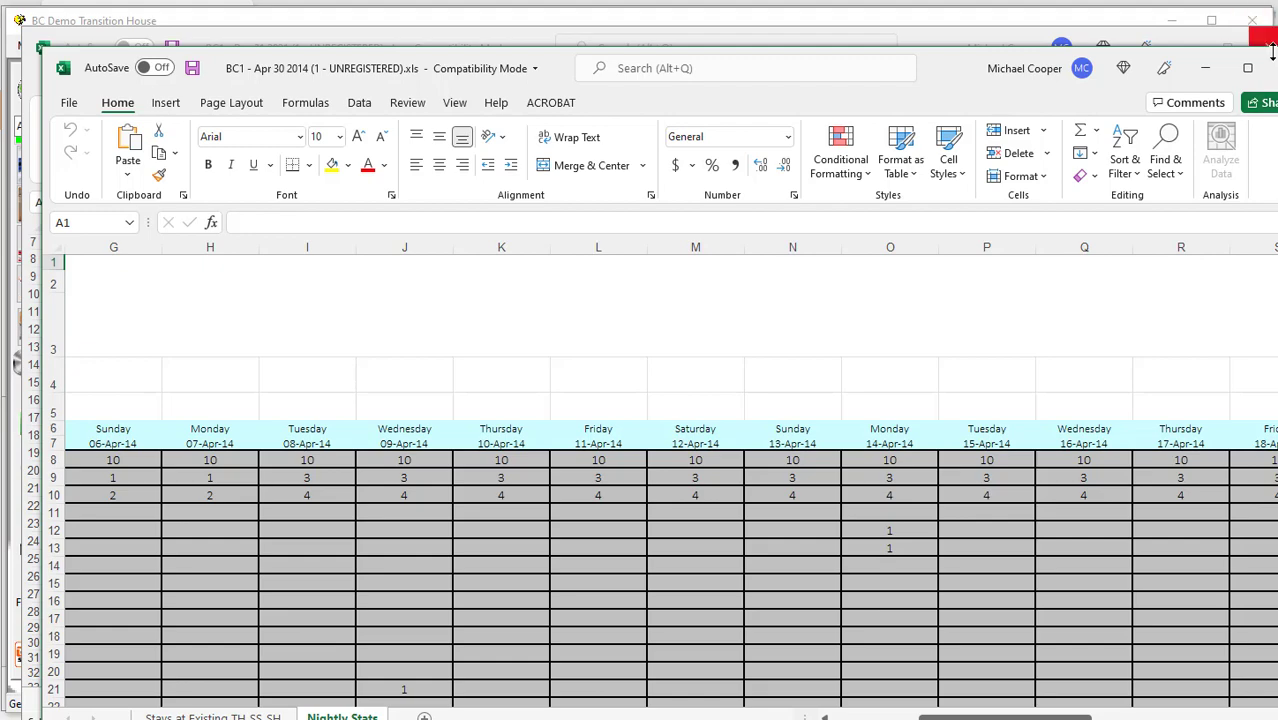
pyautogui.hotkey('alt', 'Tab')
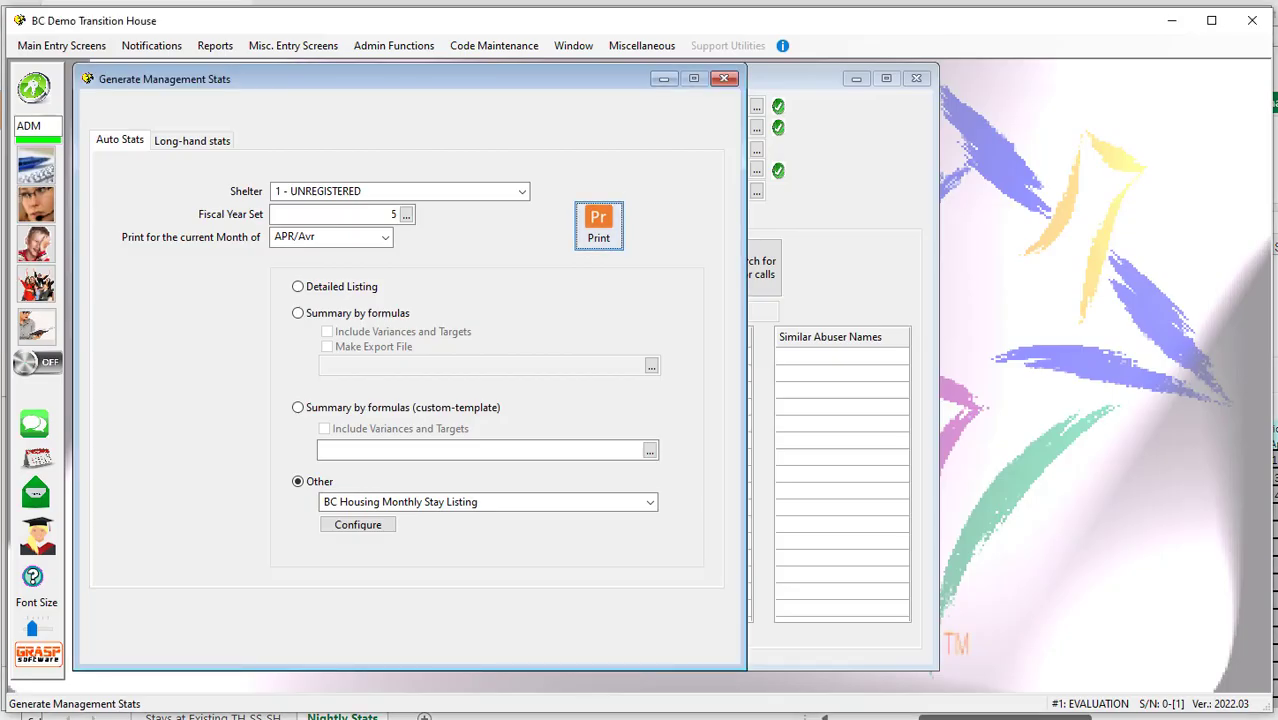